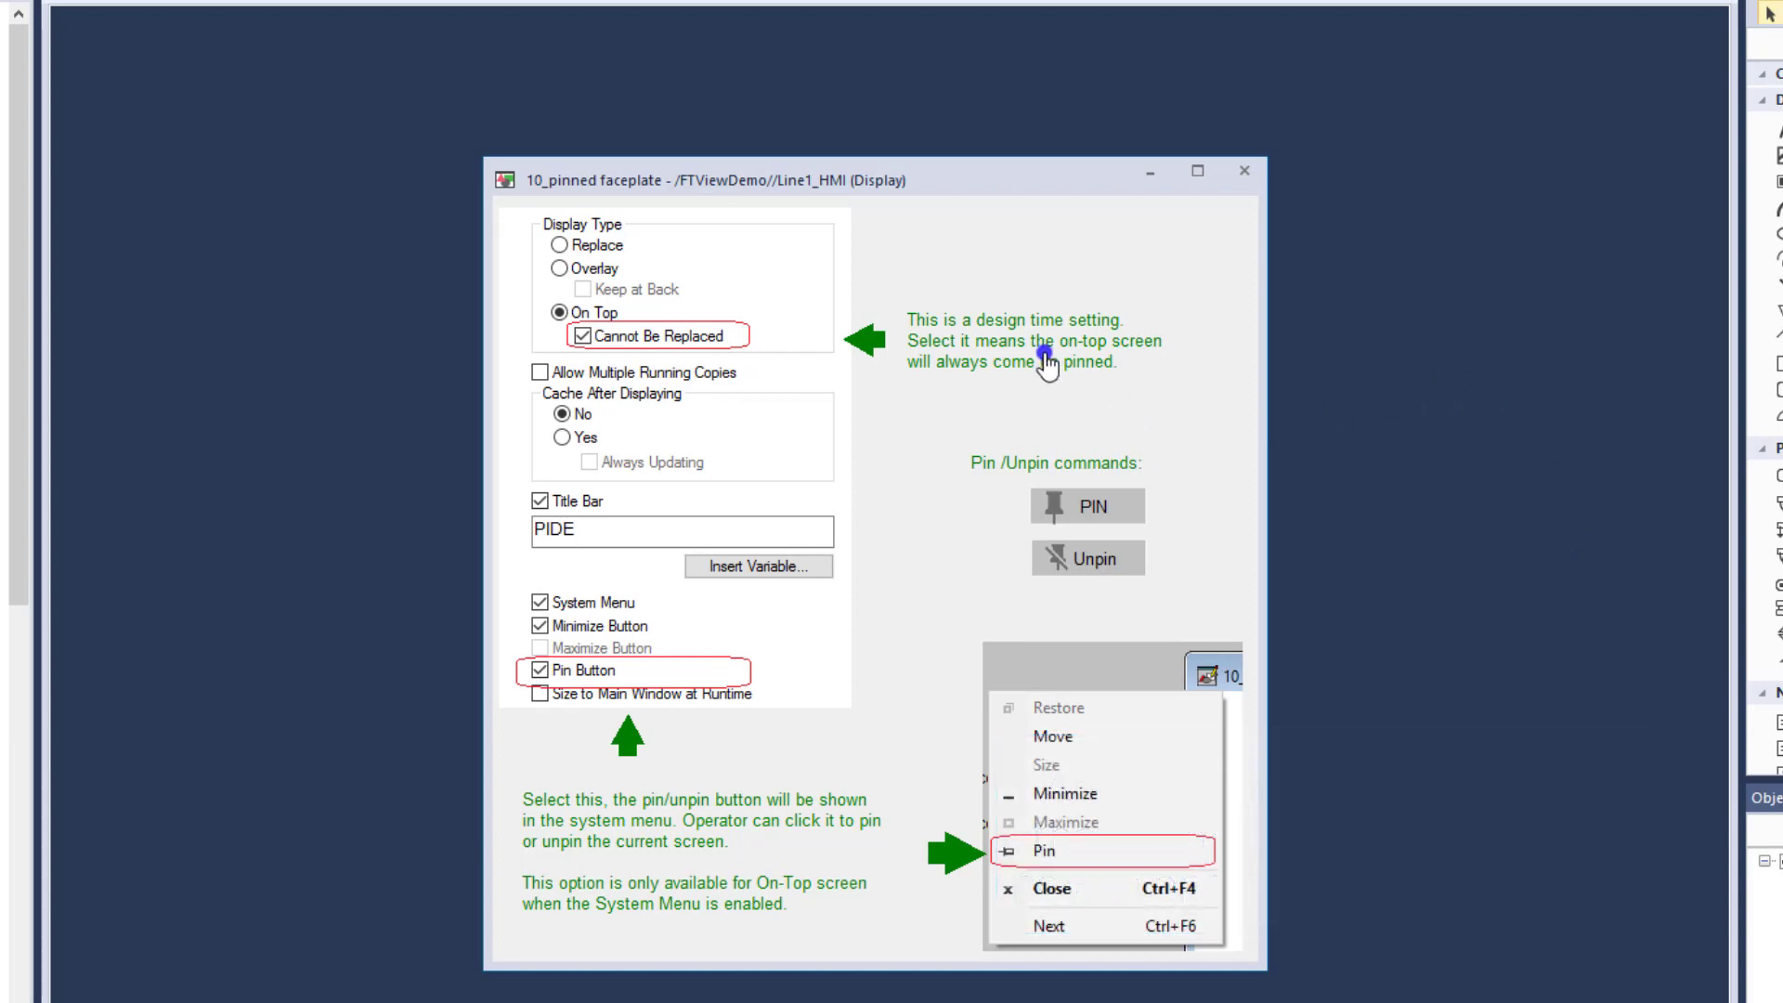
# - Review the pinned faceplate's display settings, including Cannot Be Replaced and Pin Button, and leave them without saving changes
pyautogui.rightClick(992, 263)
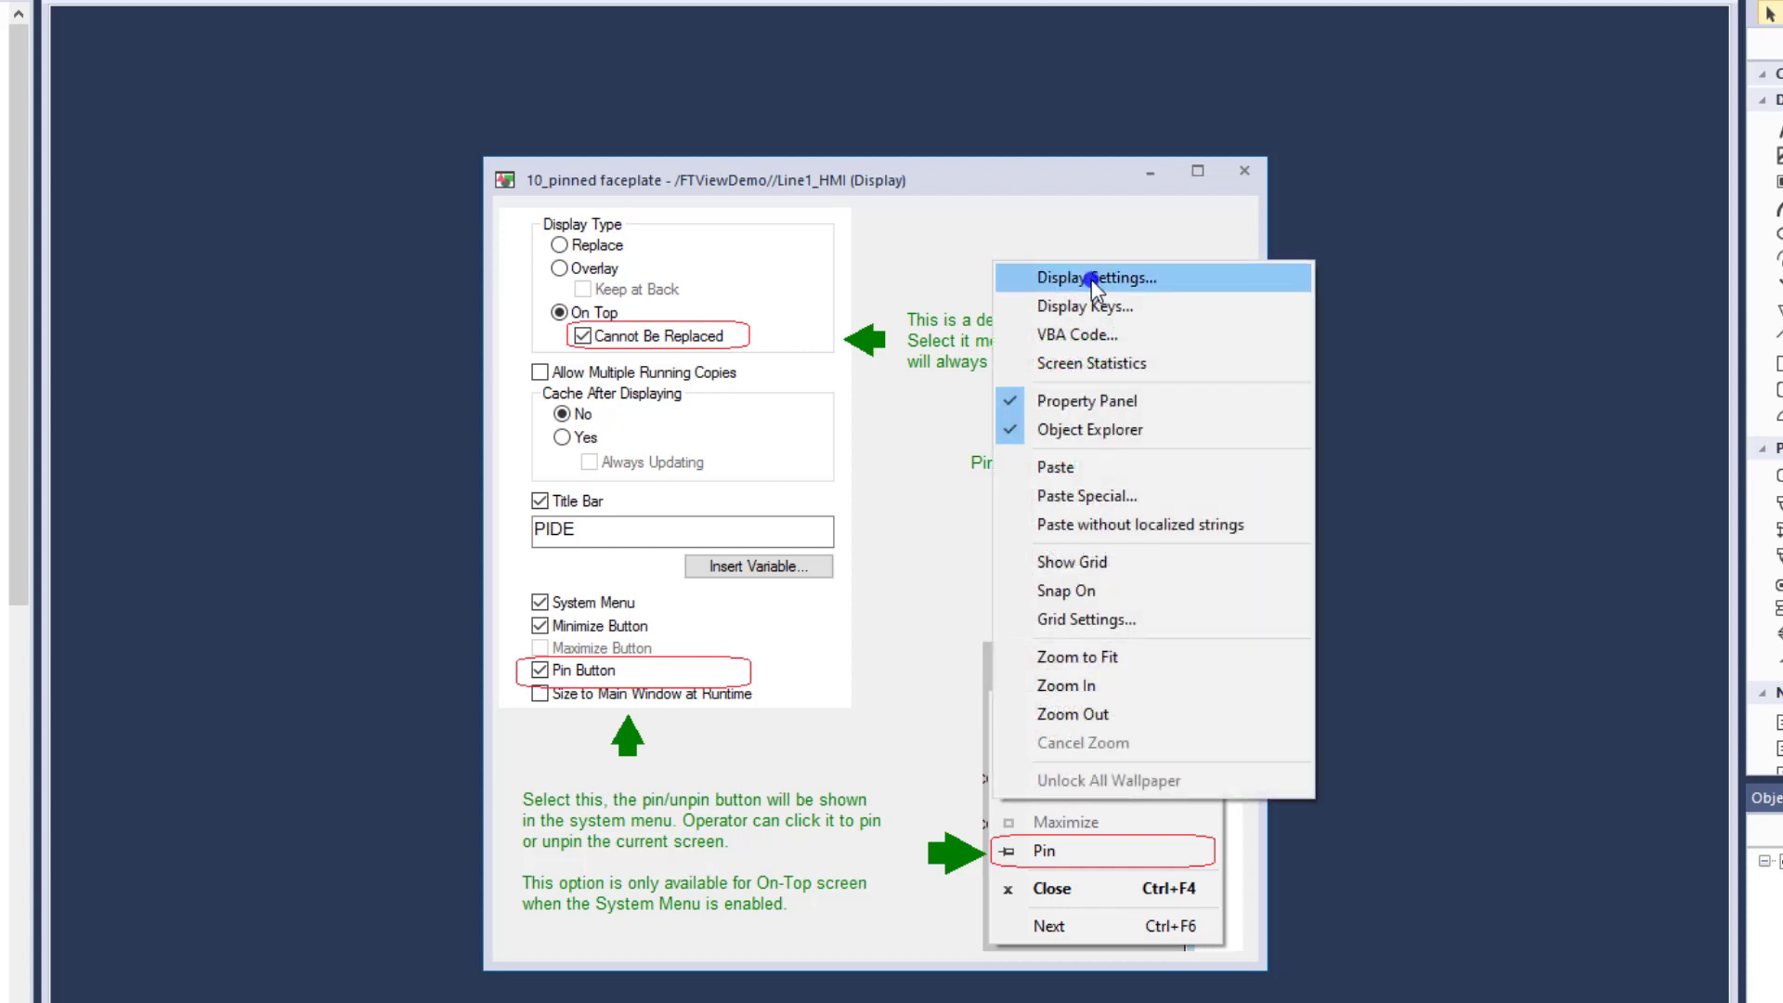
pyautogui.click(1090, 277)
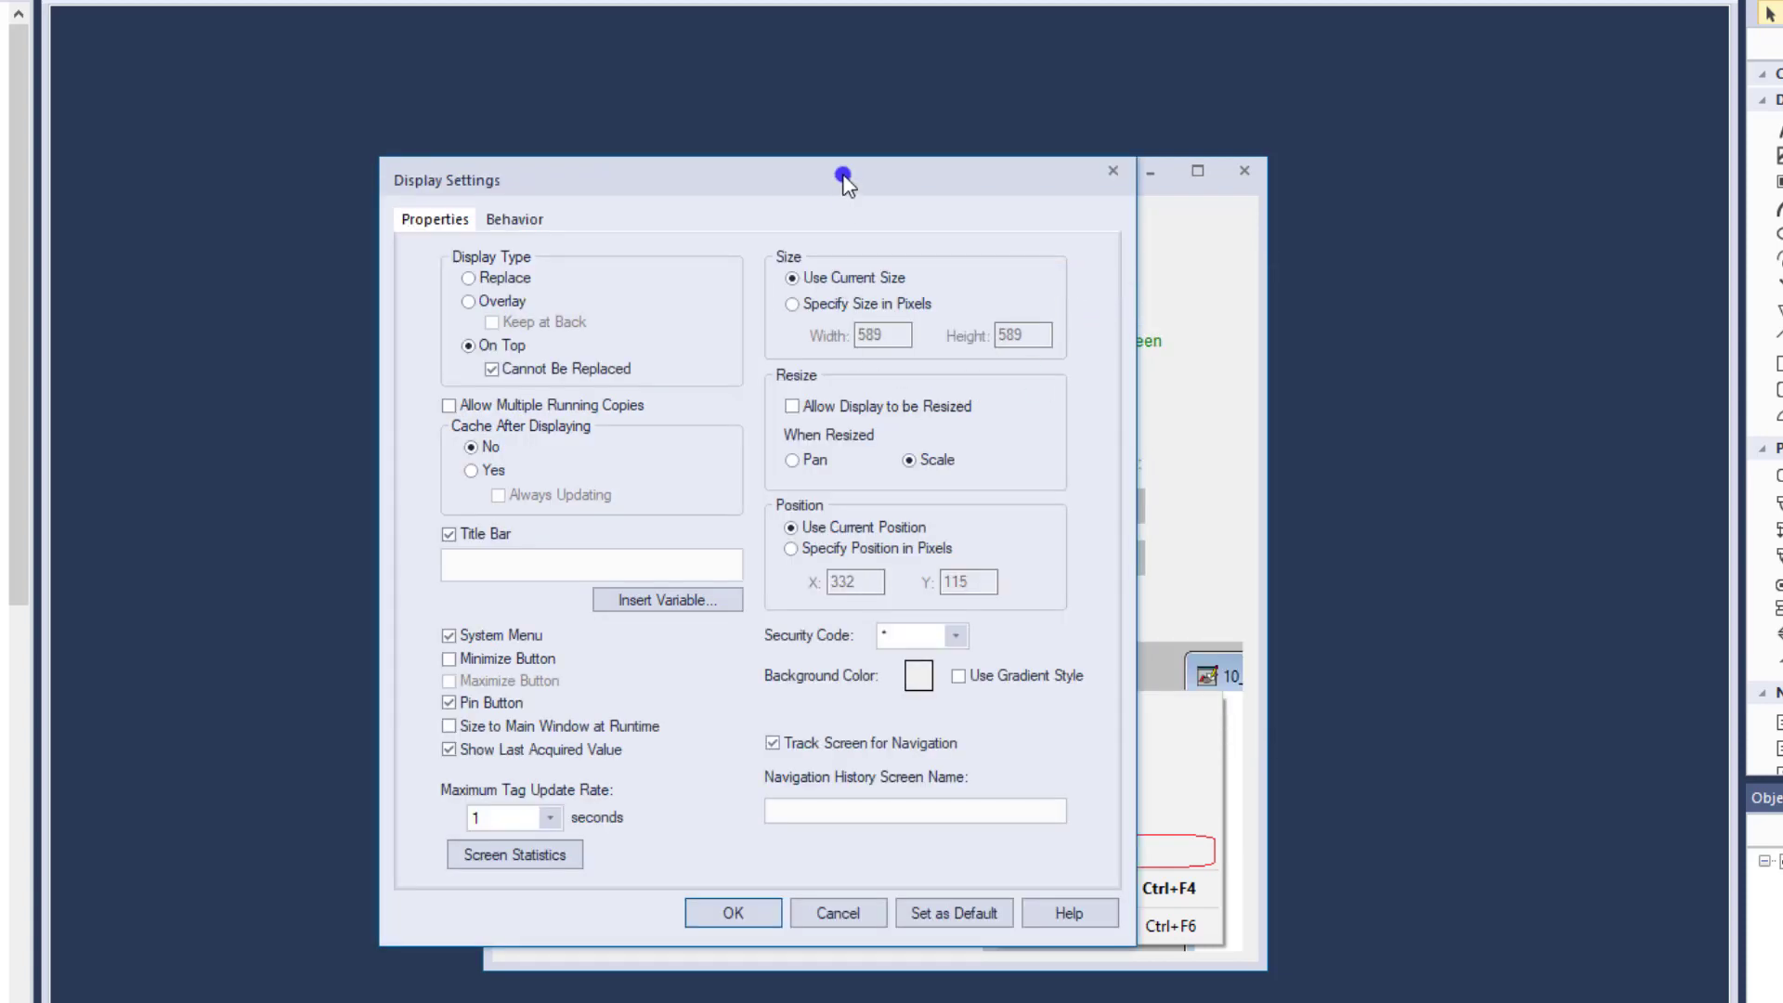
pyautogui.moveTo(845, 181); pyautogui.dragTo(1352, 148)
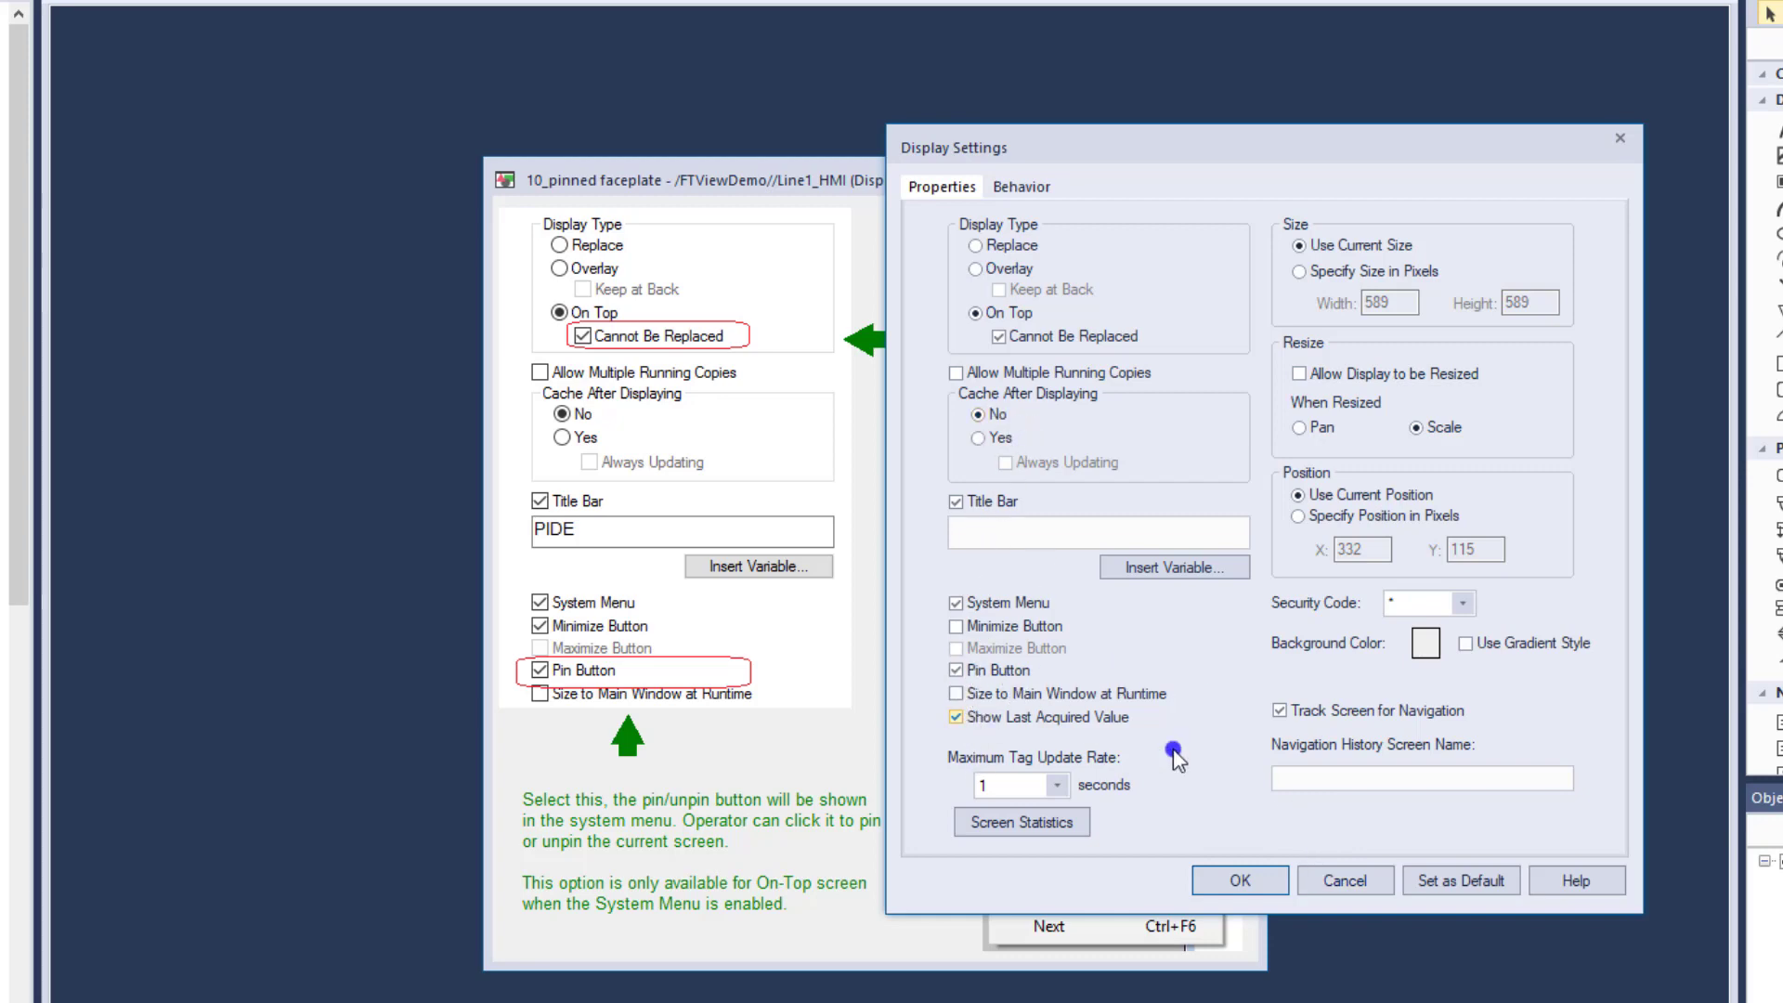
pyautogui.click(1362, 883)
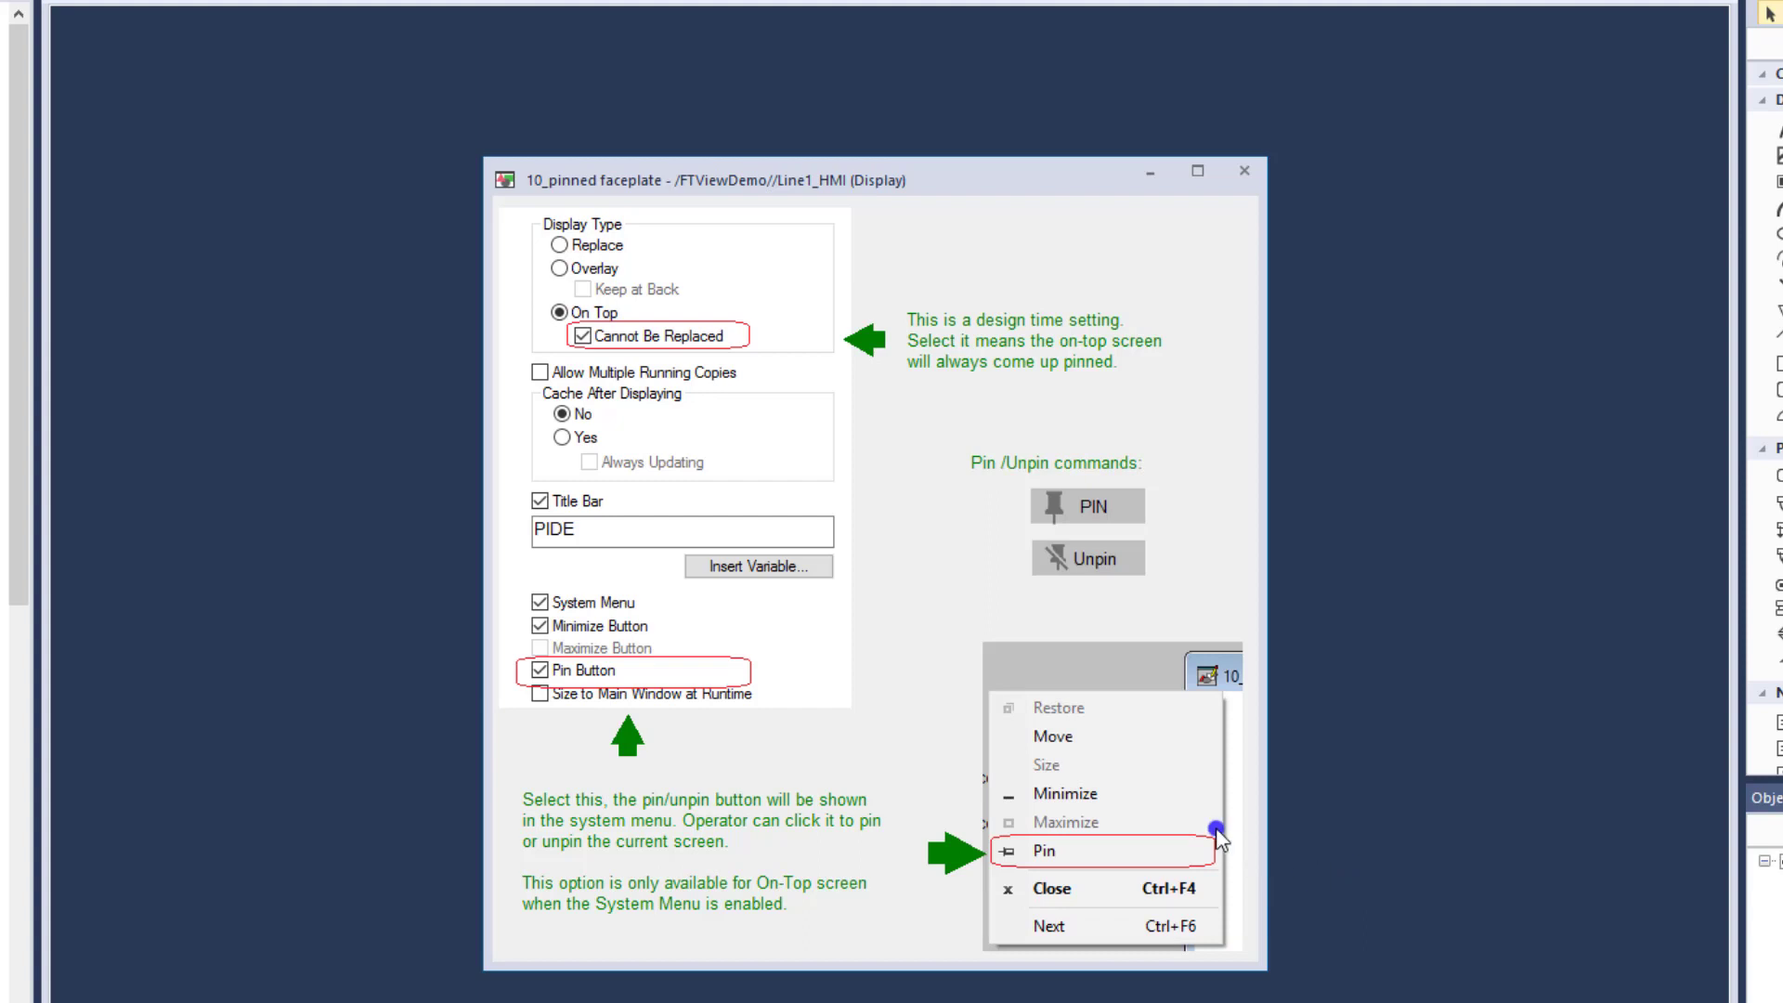
pyautogui.click(986, 366)
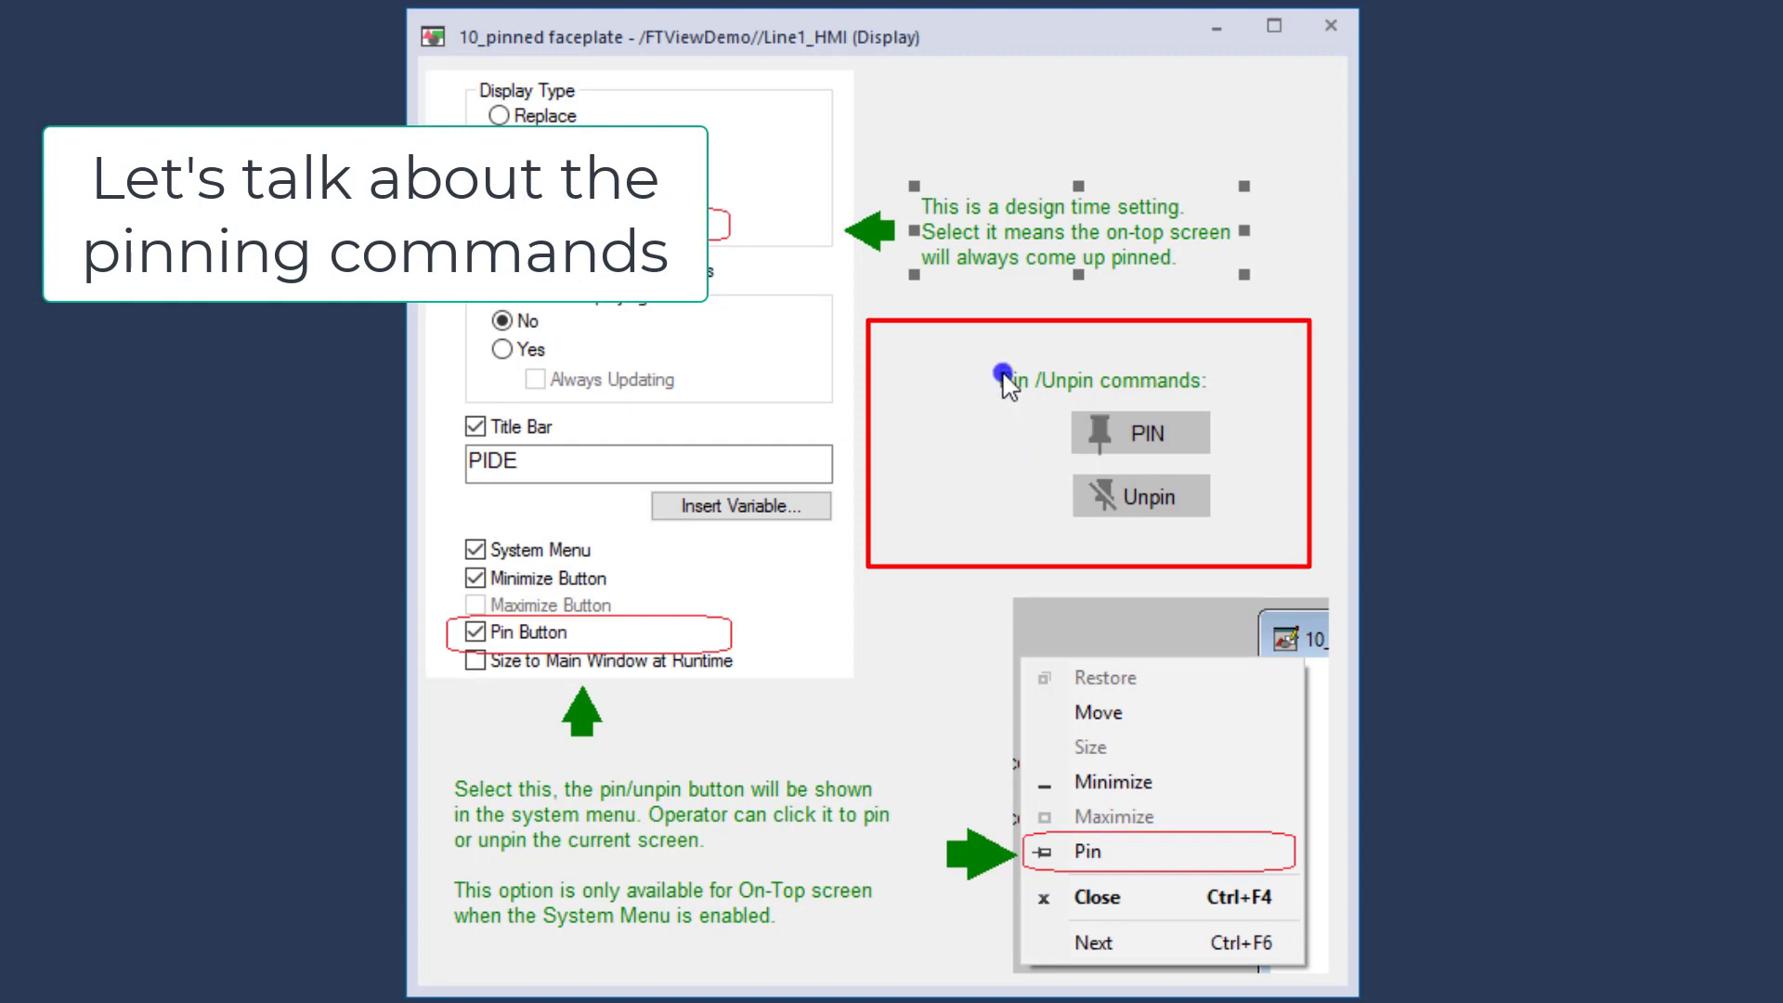
pyautogui.moveTo(981, 349); pyautogui.dragTo(1280, 525)
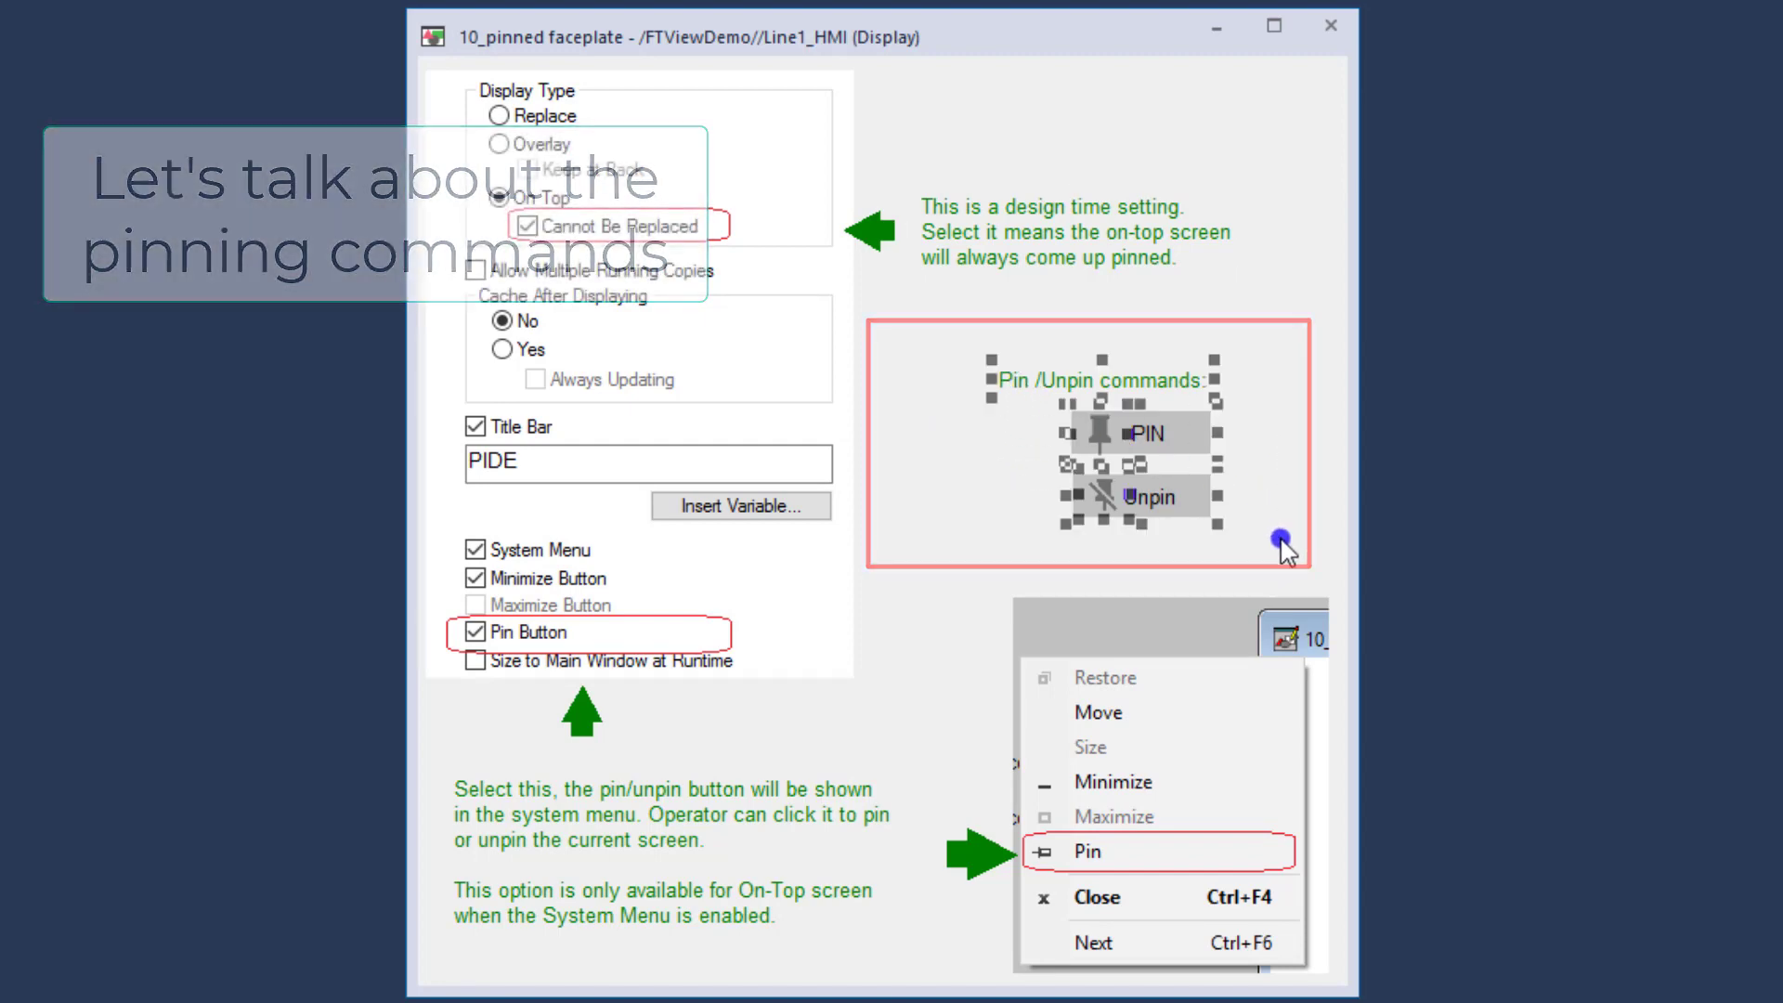
pyautogui.click(912, 485)
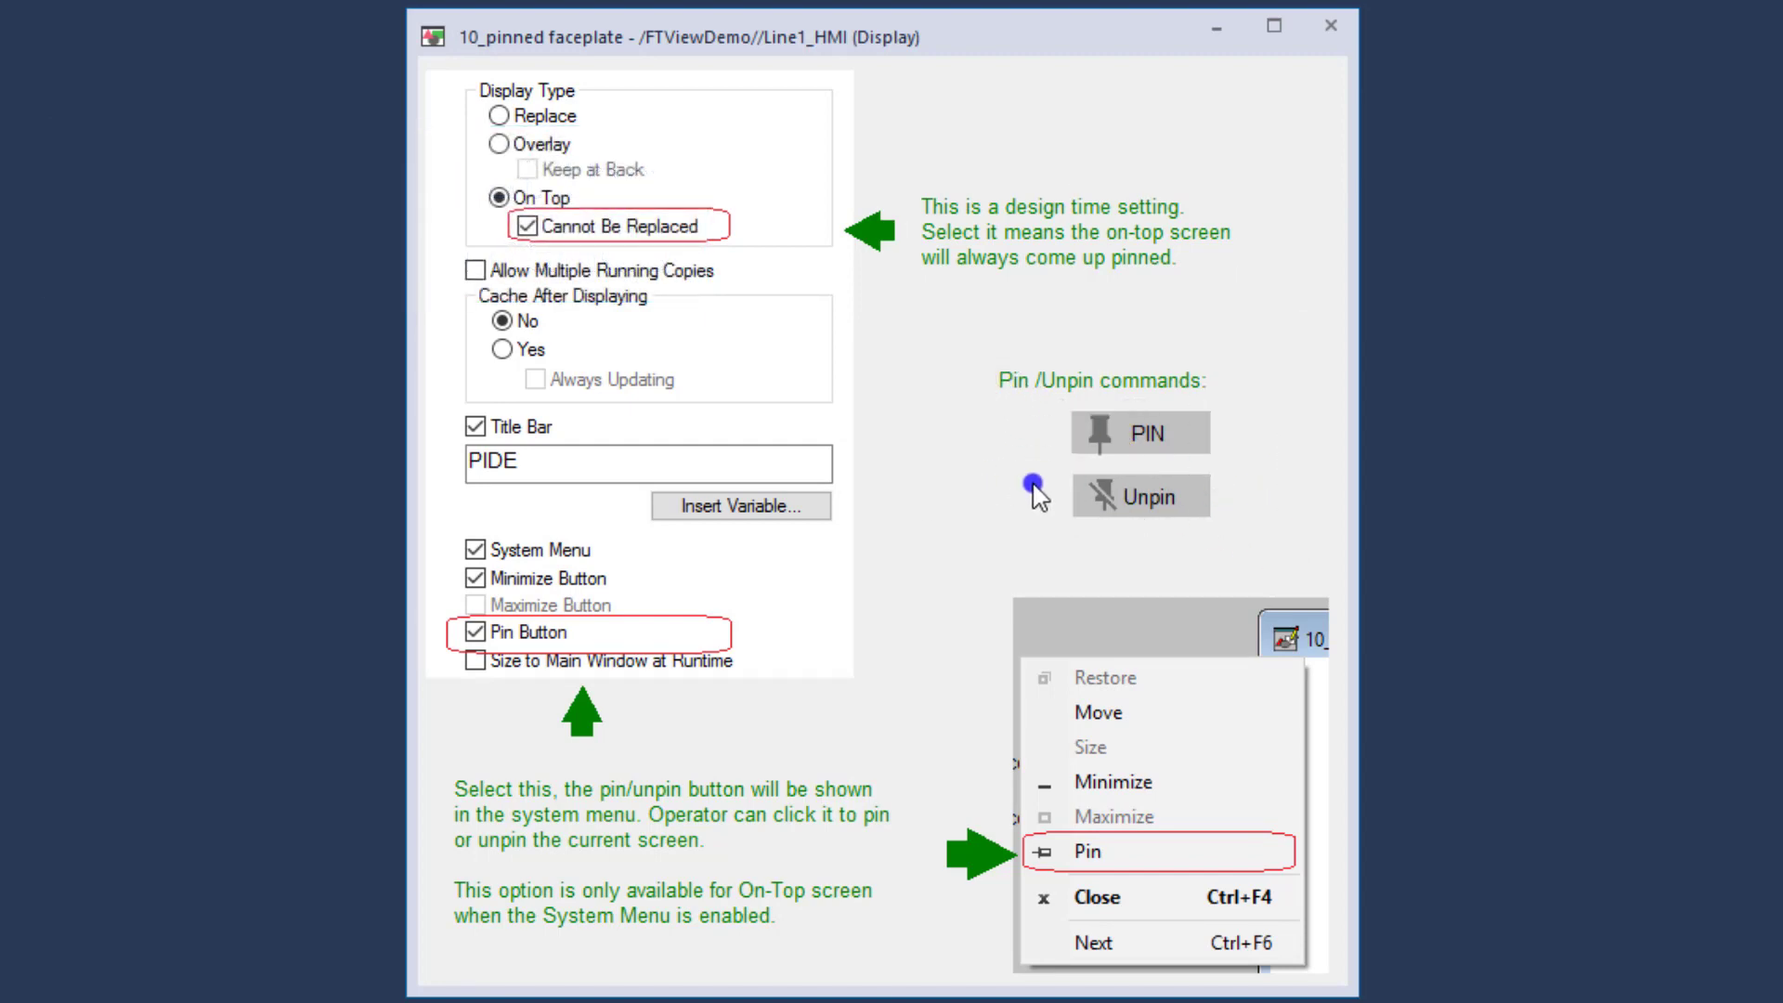
pyautogui.click(1140, 436)
pyautogui.click(1171, 488)
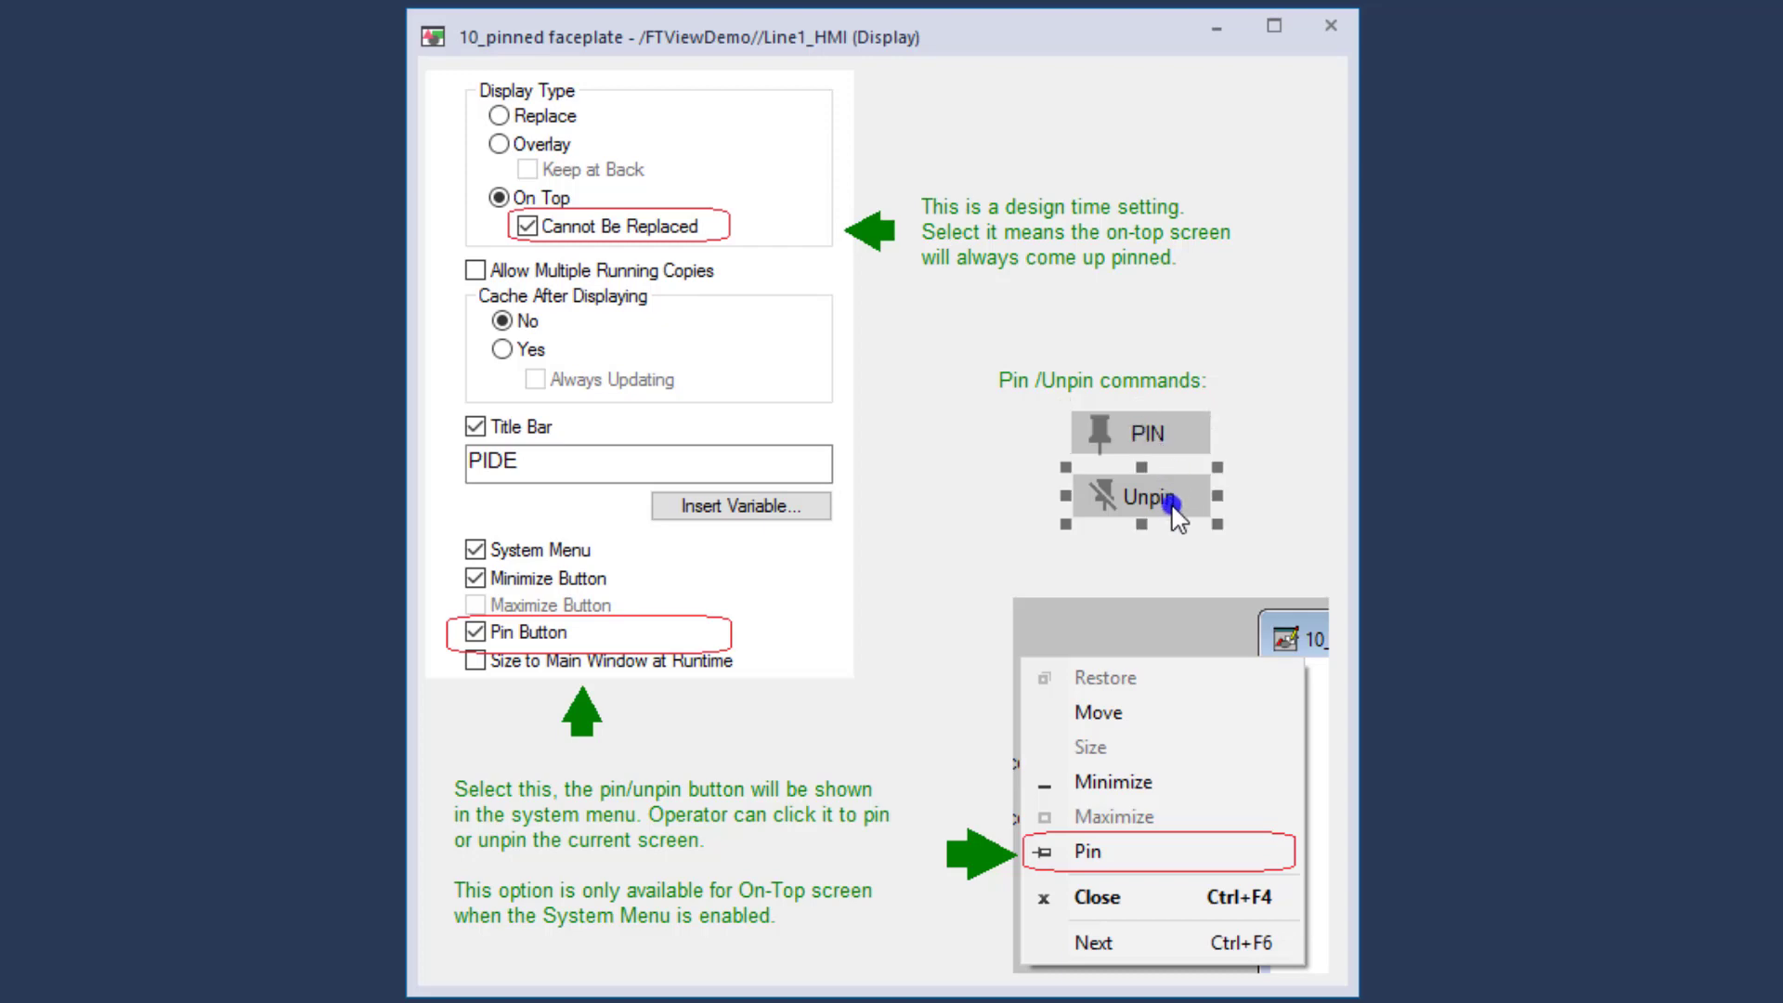
# - Inspect the release action in the PIN button's properties
pyautogui.rightClick(1167, 434)
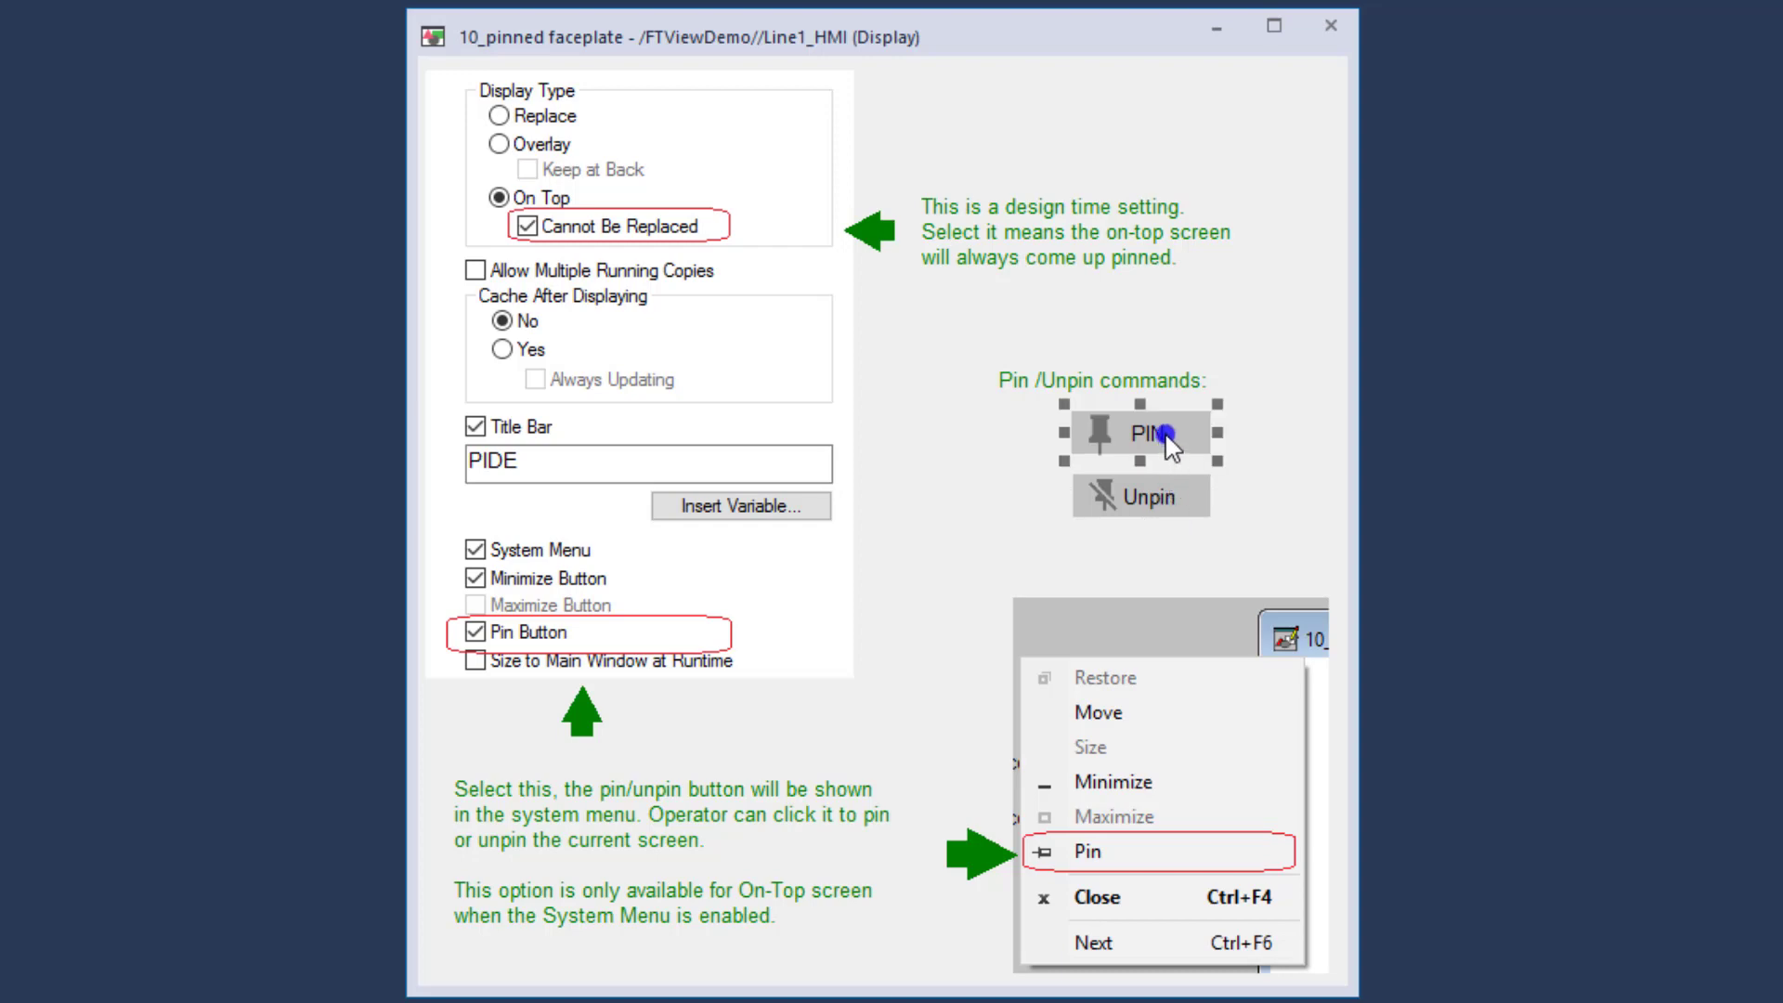
pyautogui.click(1290, 344)
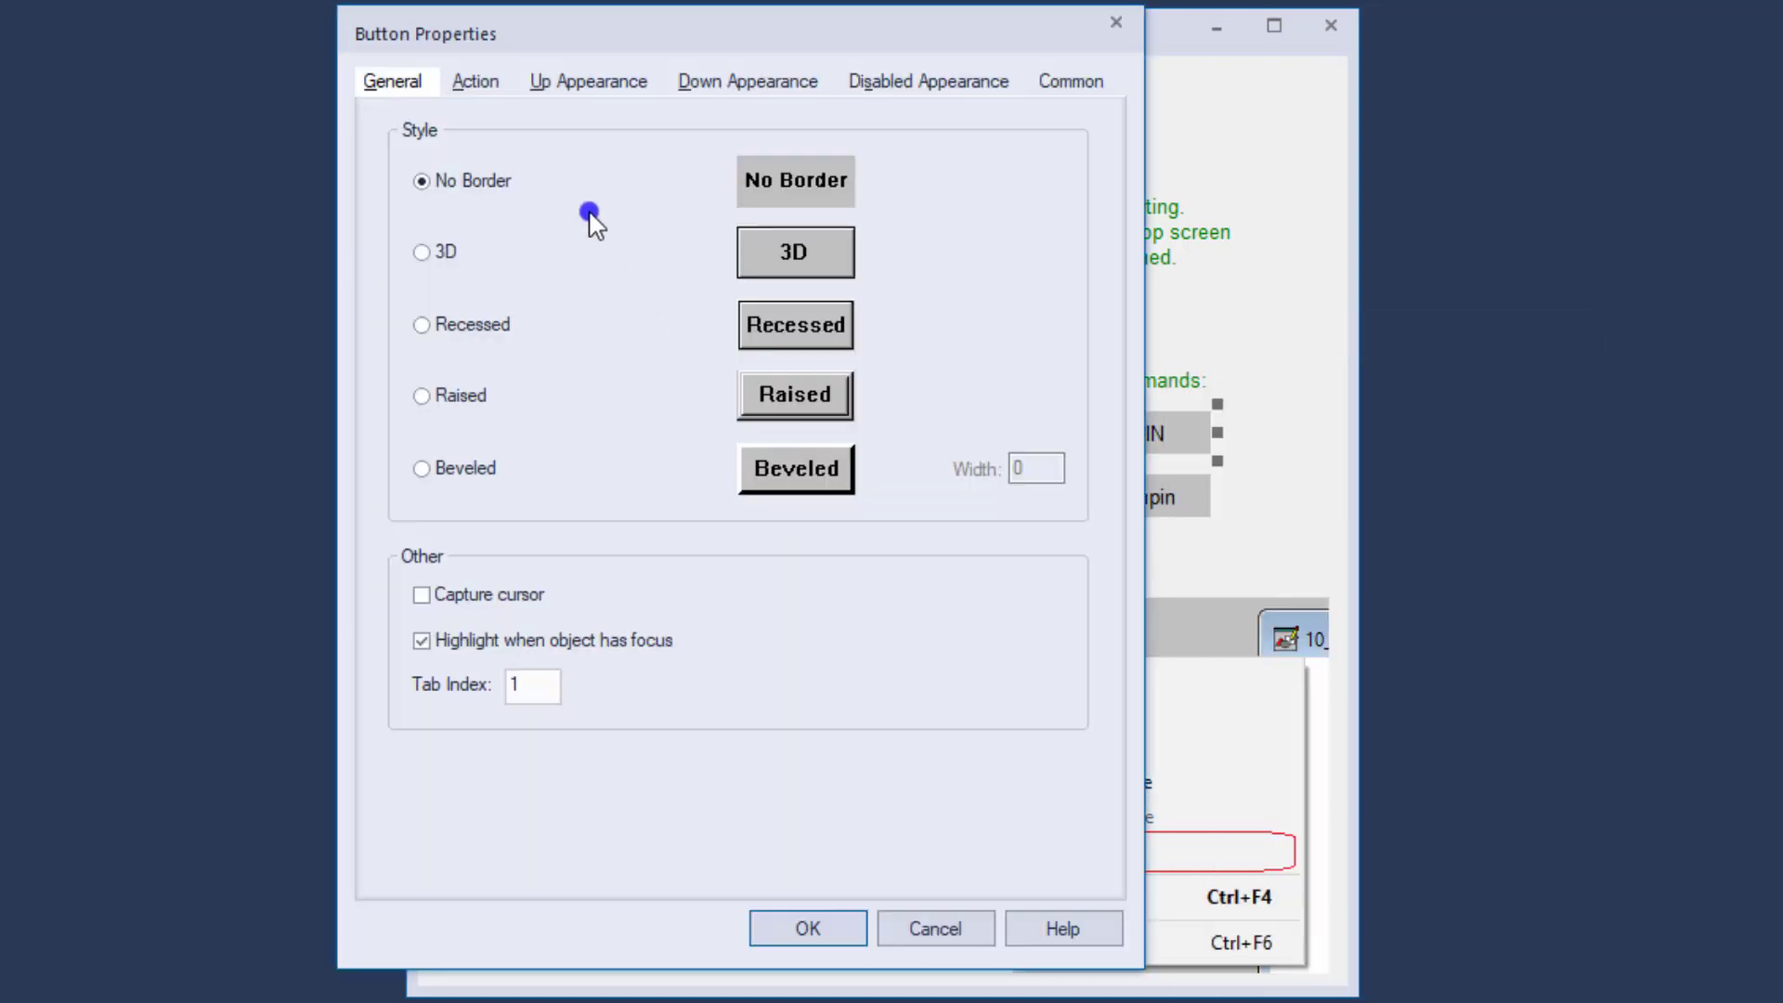
pyautogui.click(475, 81)
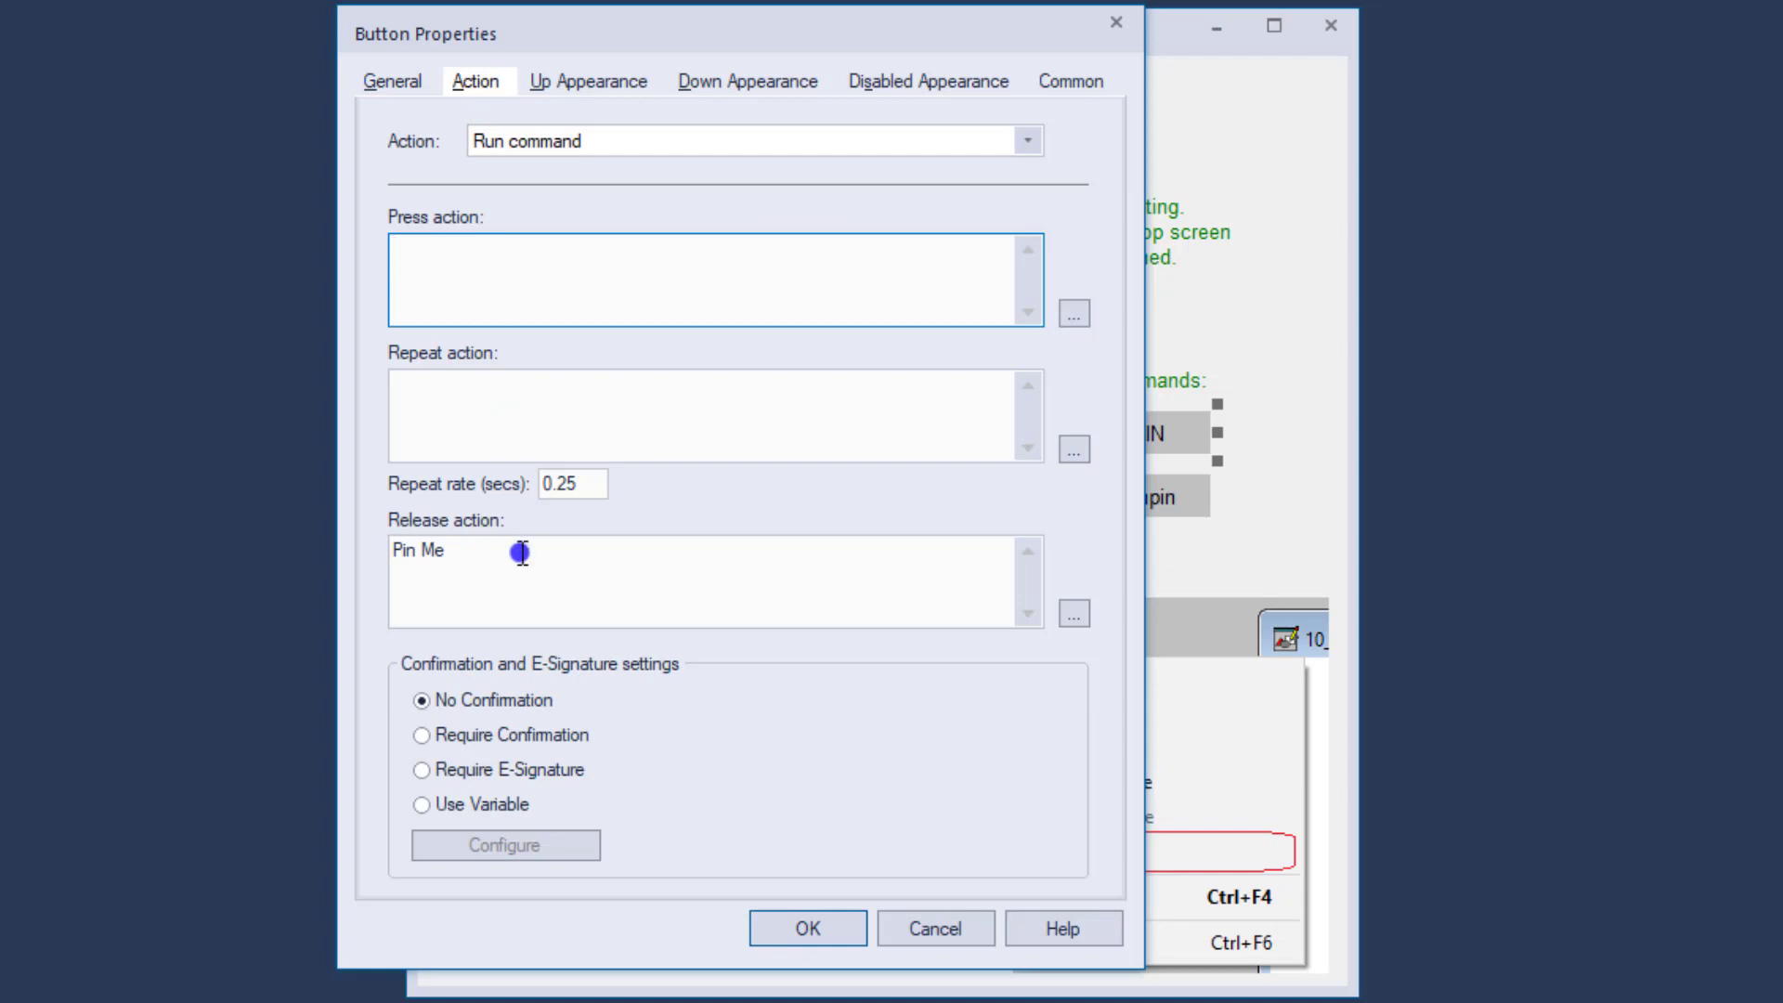
pyautogui.moveTo(514, 549); pyautogui.dragTo(367, 549)
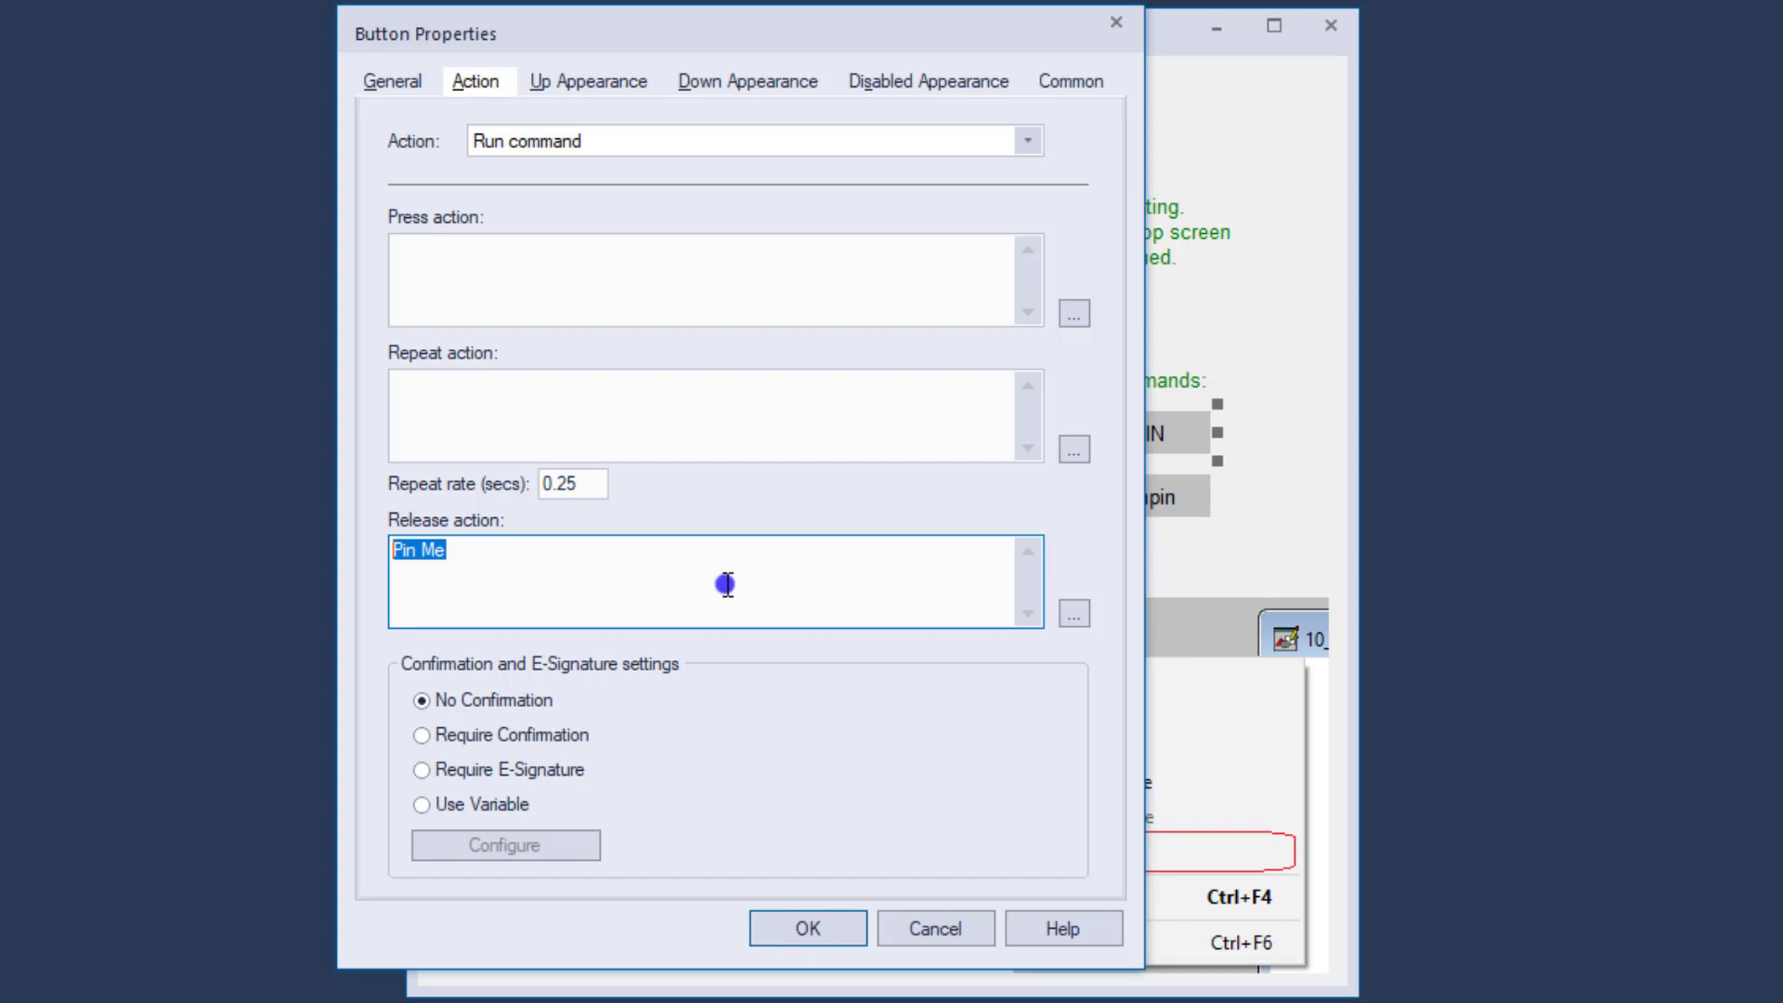
# - Look up the Pin and Unpin commands in the Command Wizard for the release action, without applying either
pyautogui.click(1074, 619)
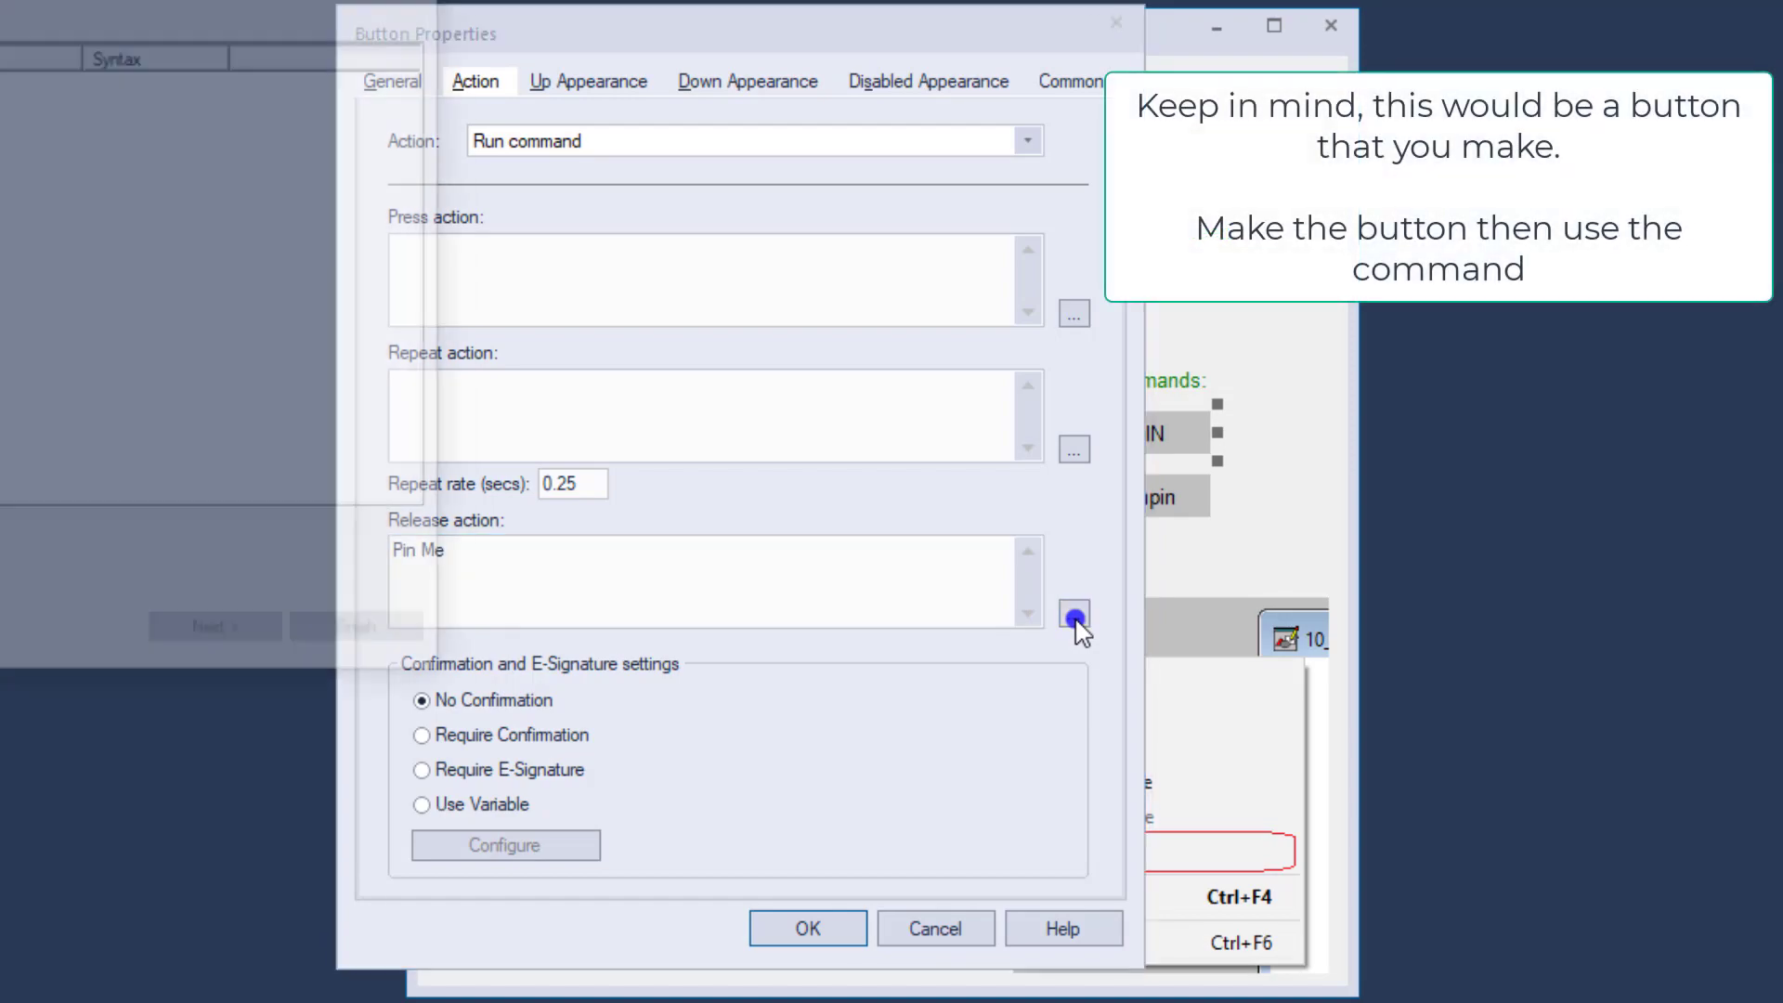
pyautogui.moveTo(9, 7); pyautogui.dragTo(716, 9)
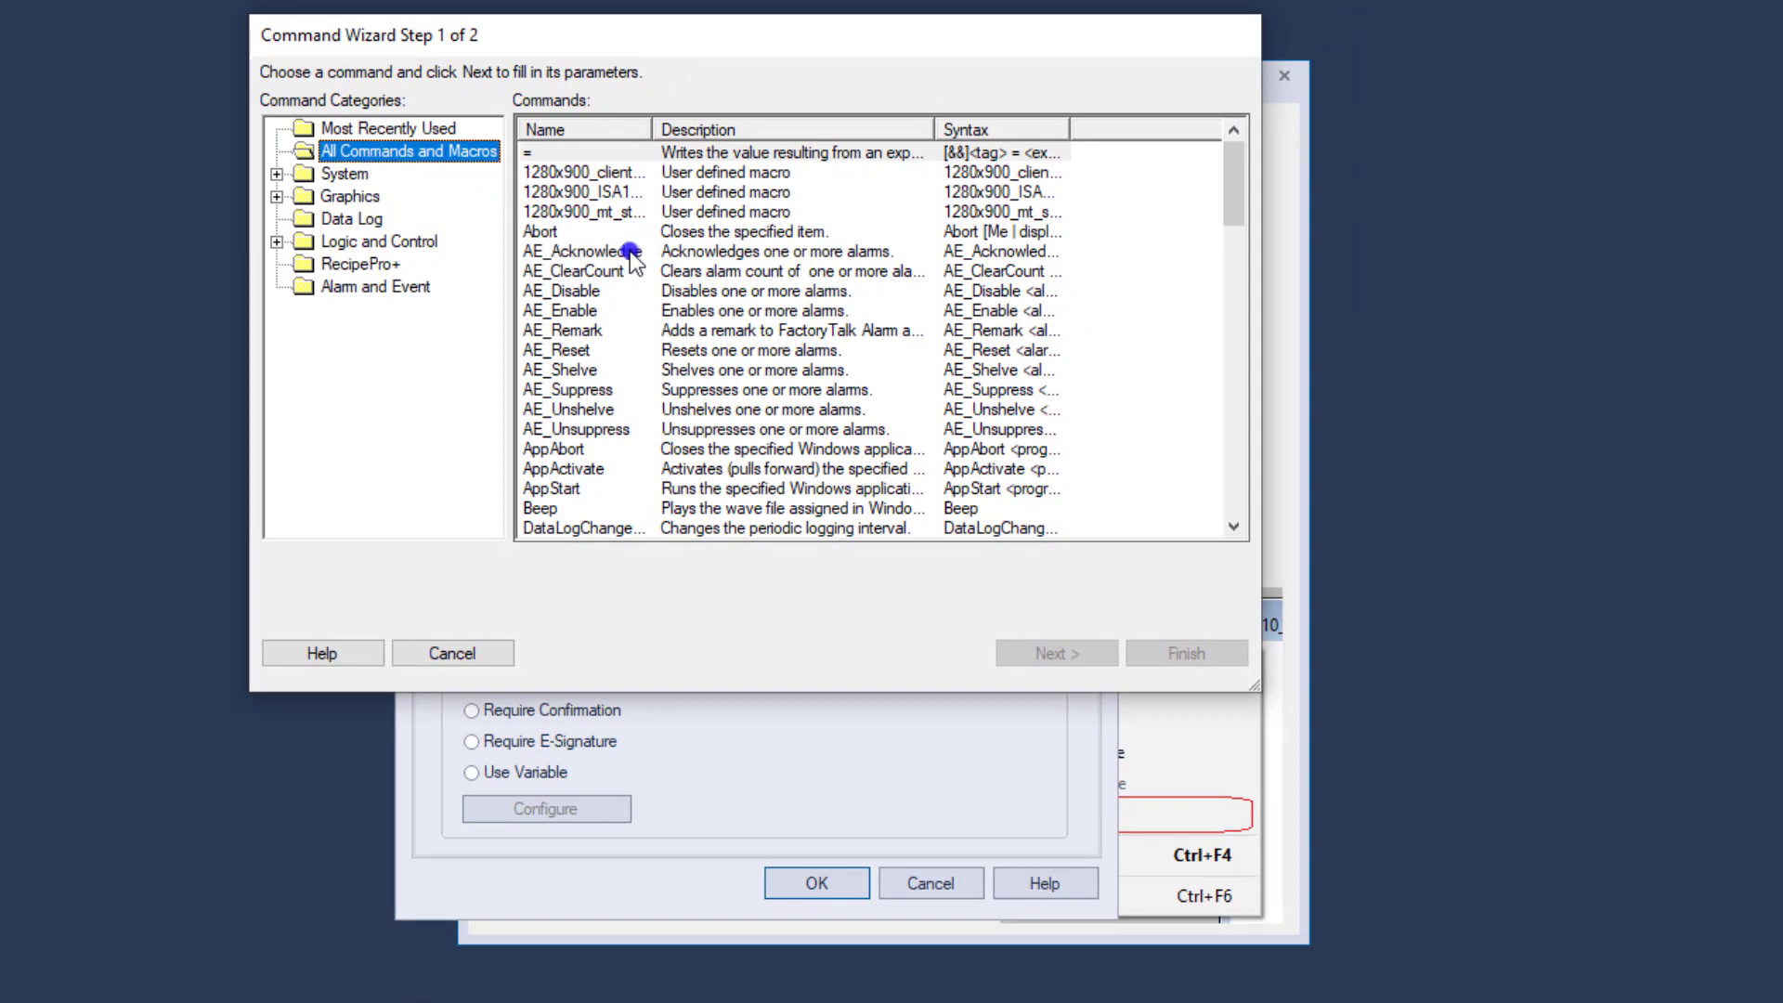
pyautogui.scroll(-15, 631, 260)
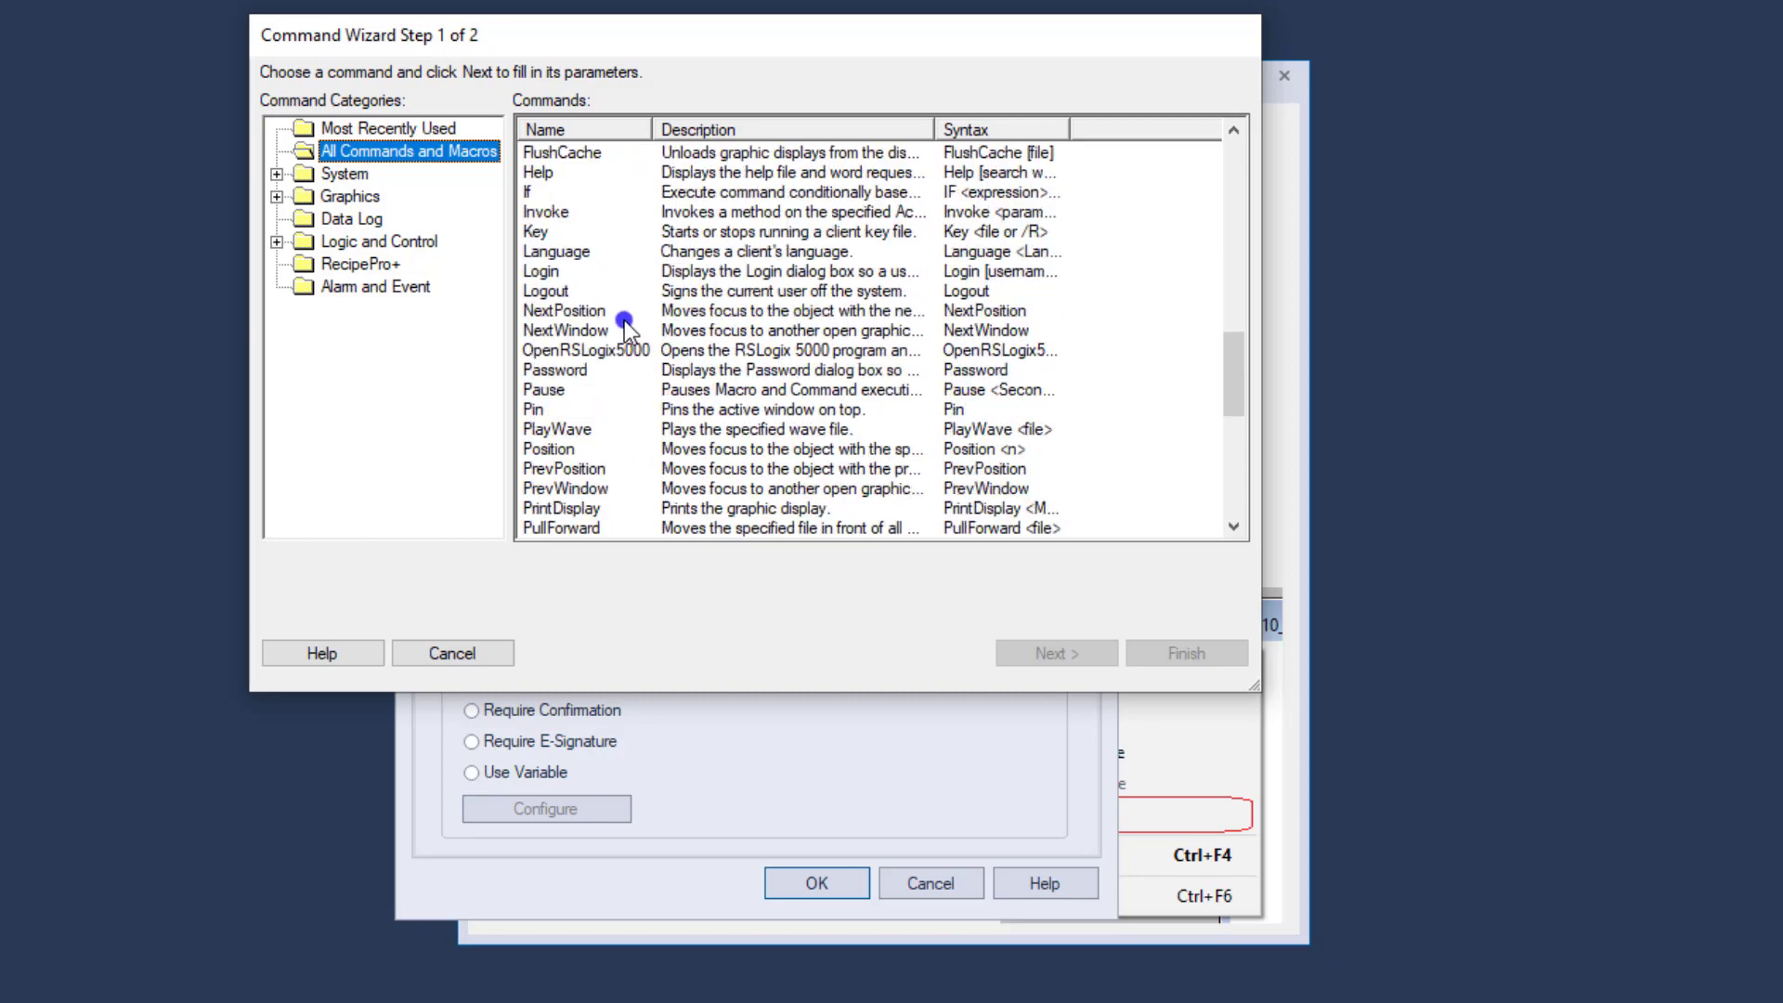
pyautogui.scroll(-1, 624, 325)
pyautogui.click(534, 351)
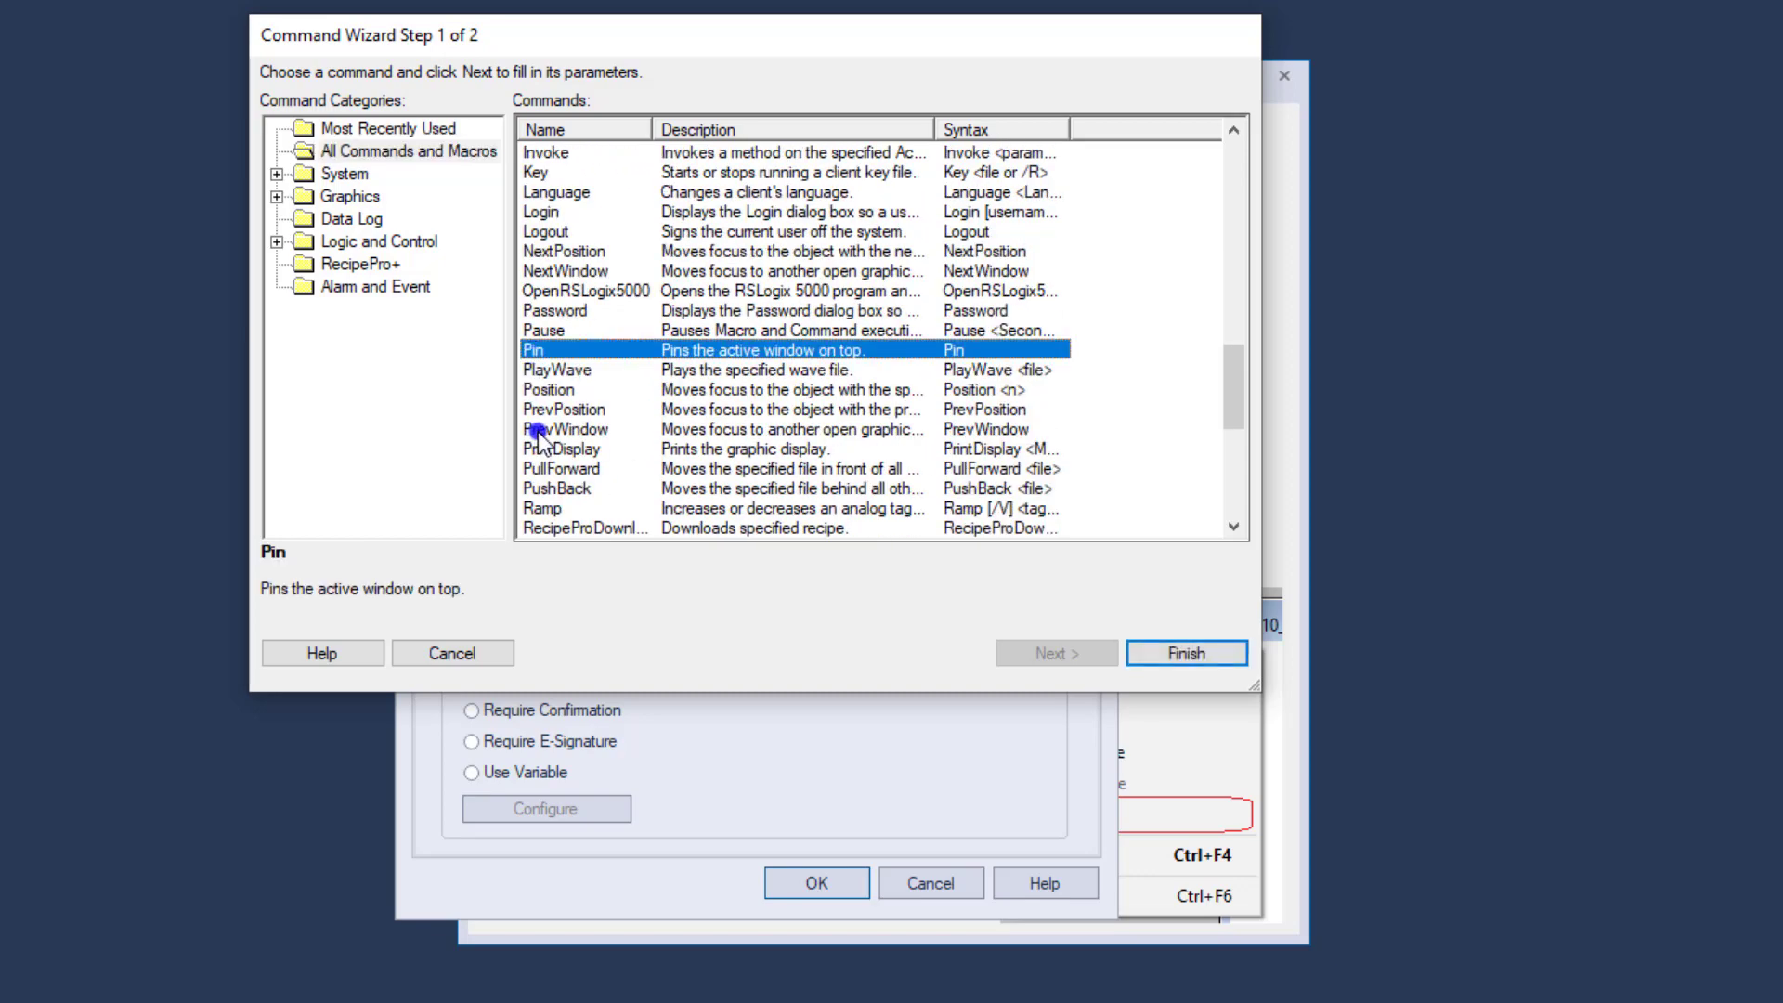
pyautogui.scroll(-7, 654, 460)
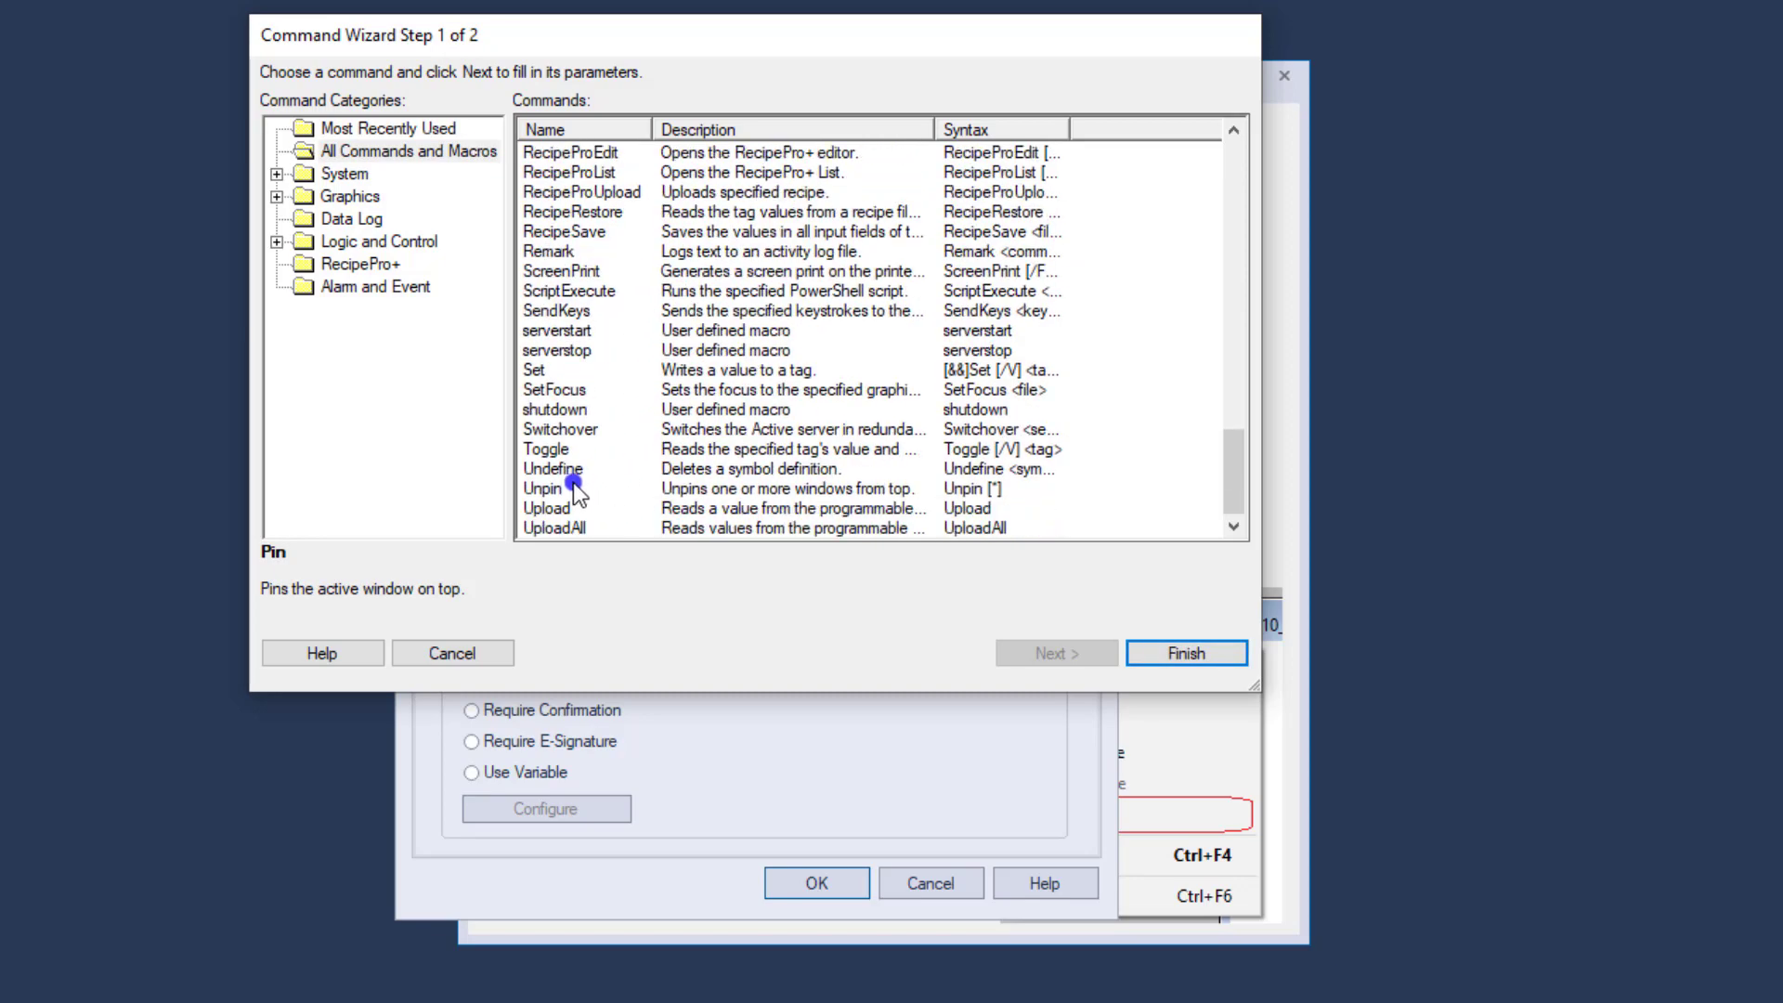
pyautogui.click(566, 489)
pyautogui.click(469, 655)
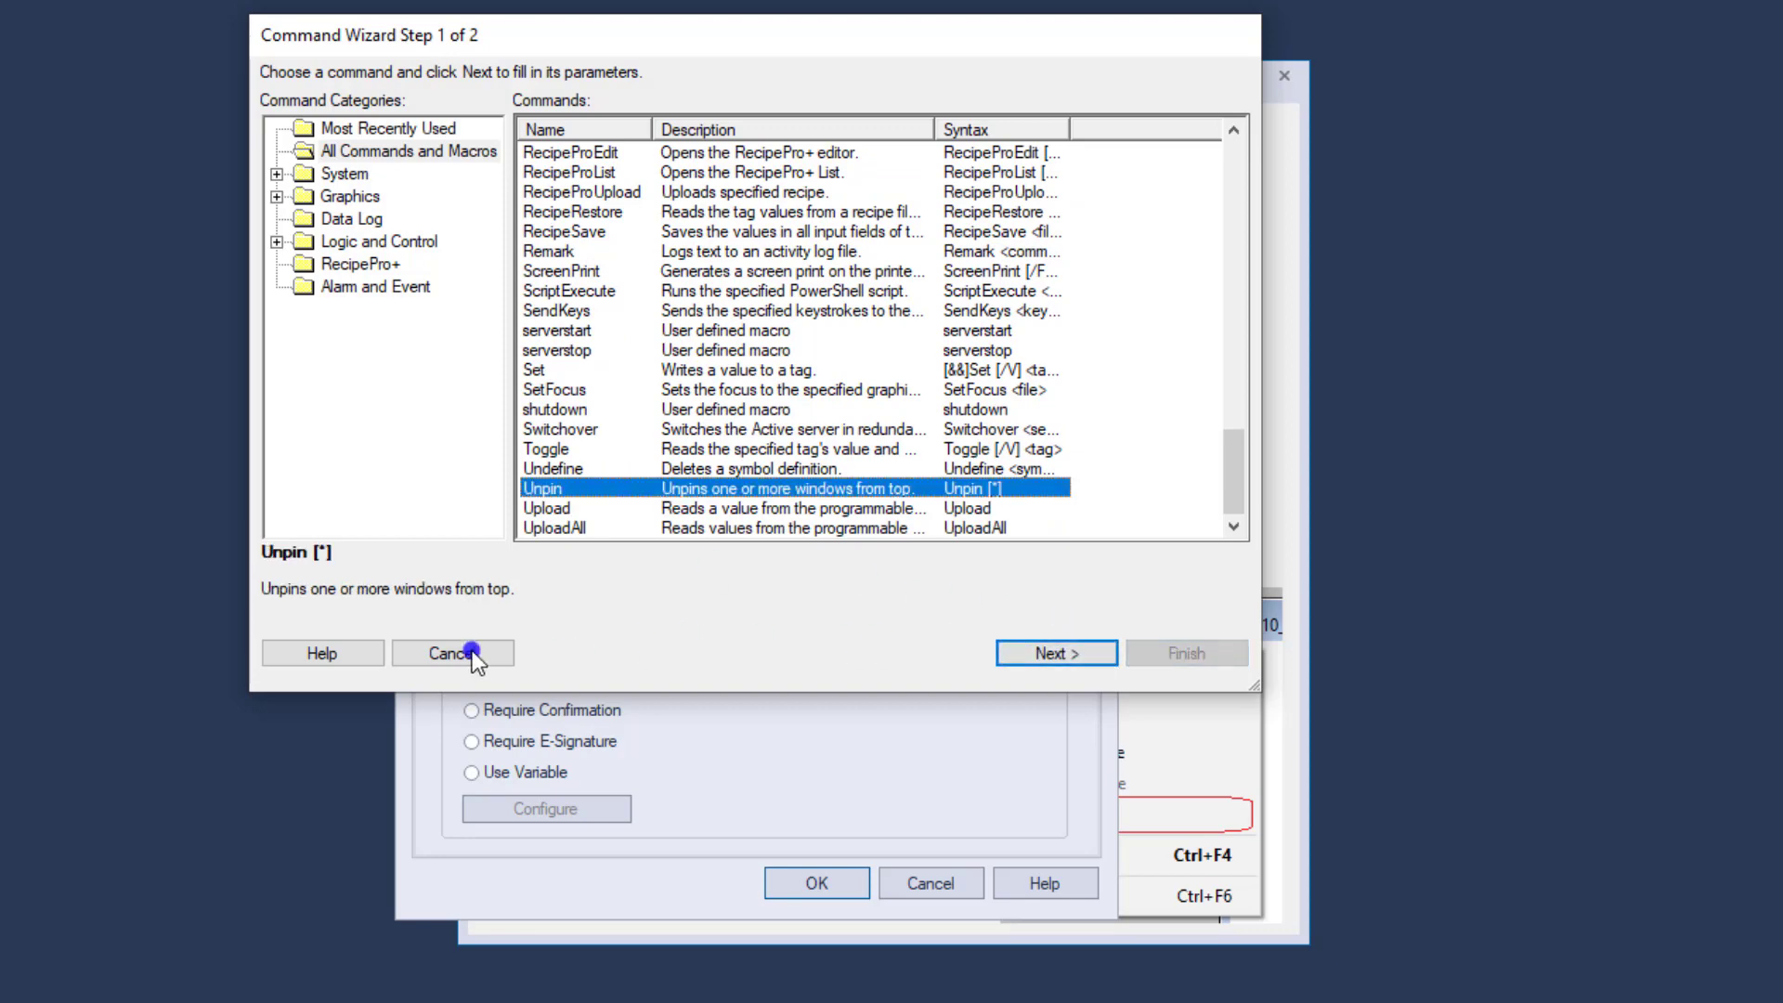
# - Recheck the PIN button's release command and dismiss its properties without saving changes
pyautogui.click(544, 550)
pyautogui.moveTo(544, 551); pyautogui.dragTo(421, 561)
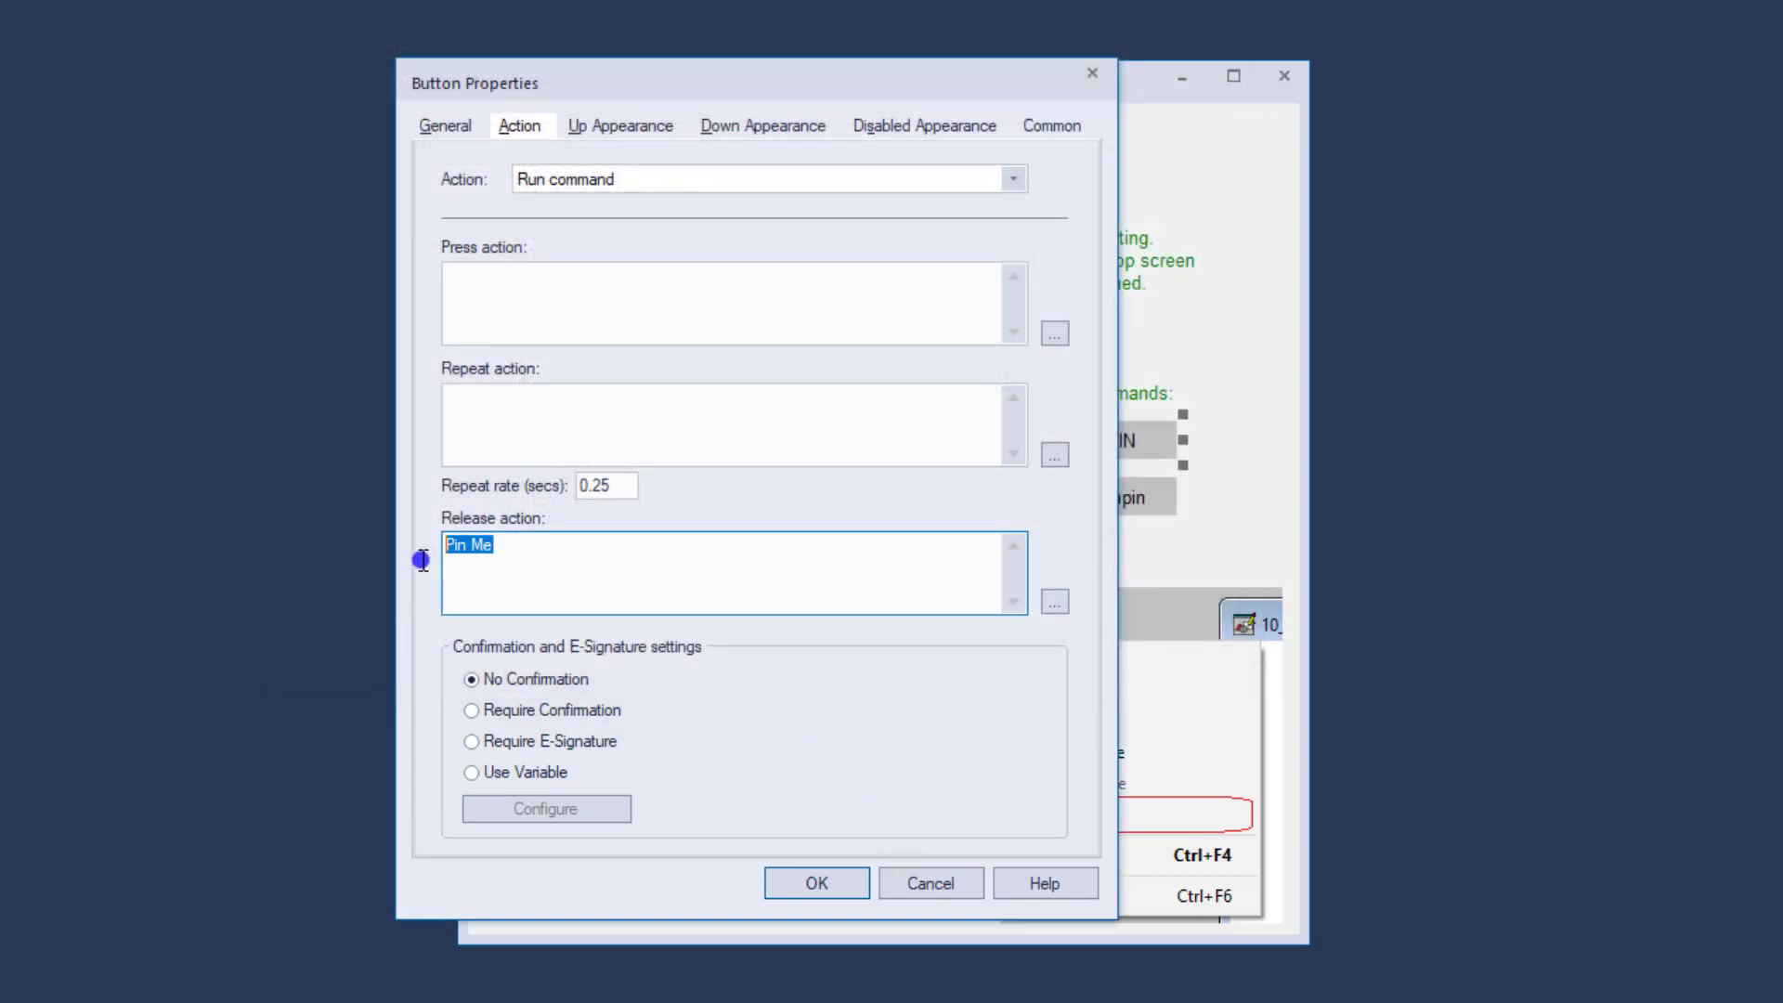
pyautogui.click(915, 885)
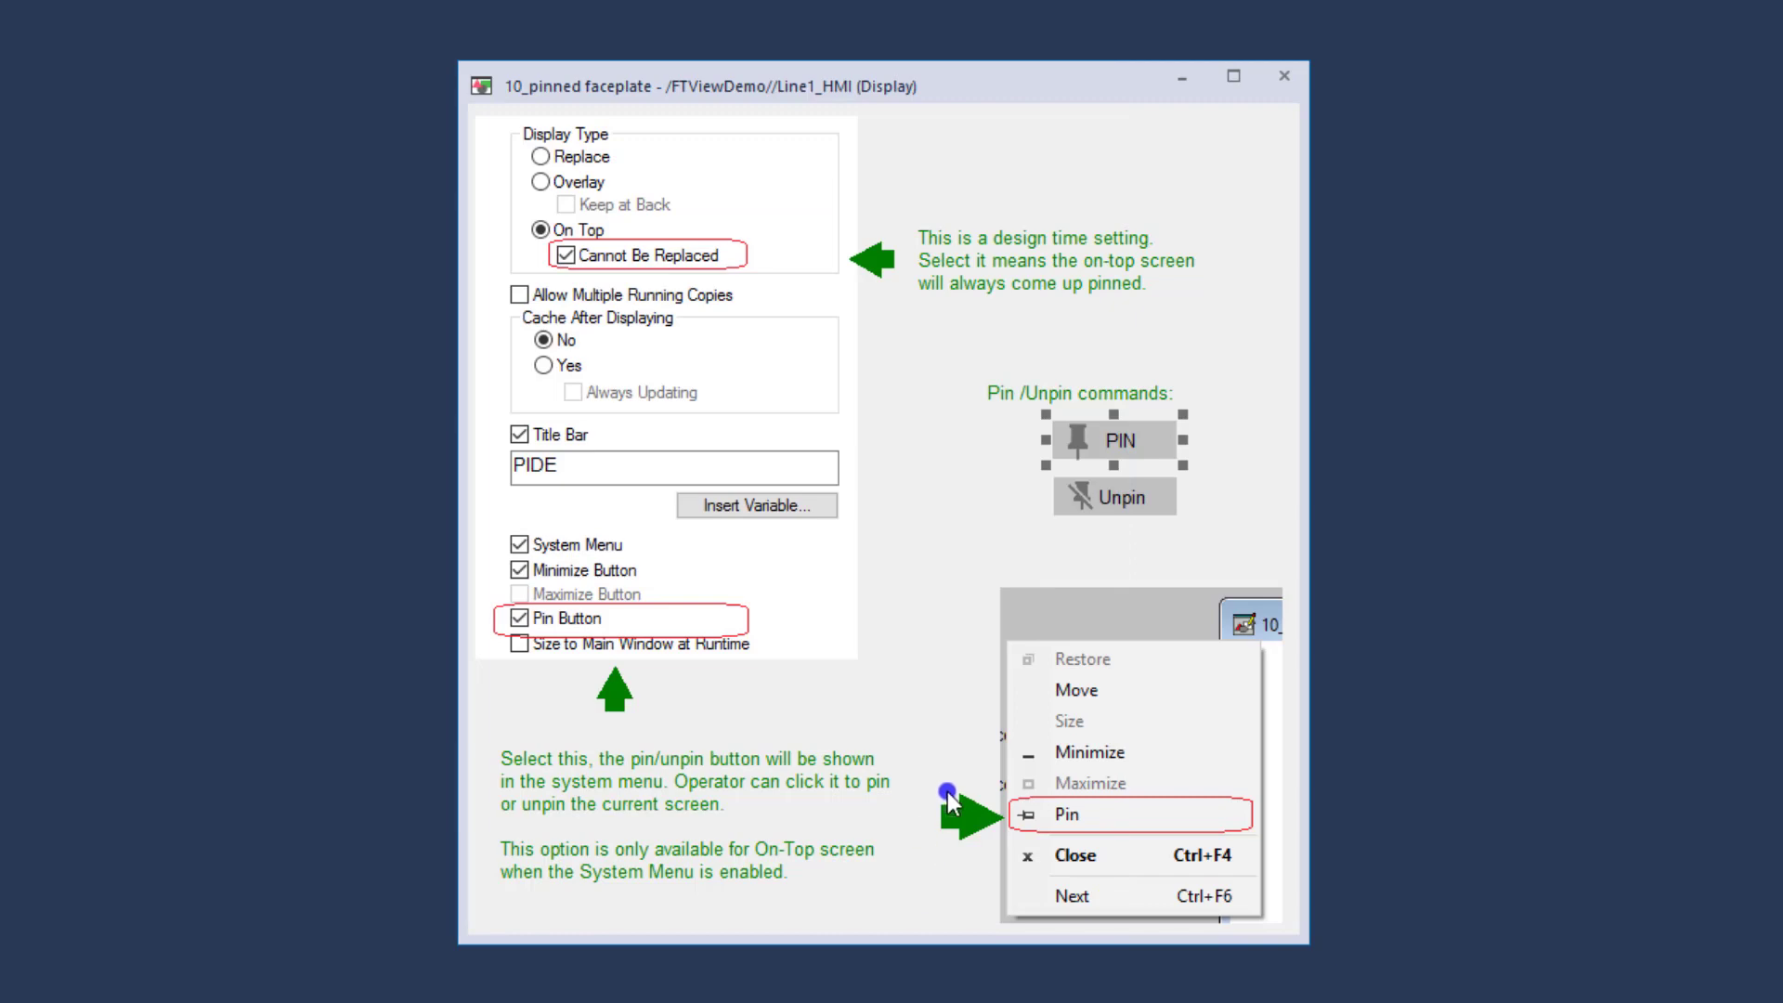
# - Inspect the release action in the Unpin button's properties and dismiss them without saving changes
pyautogui.click(1127, 504)
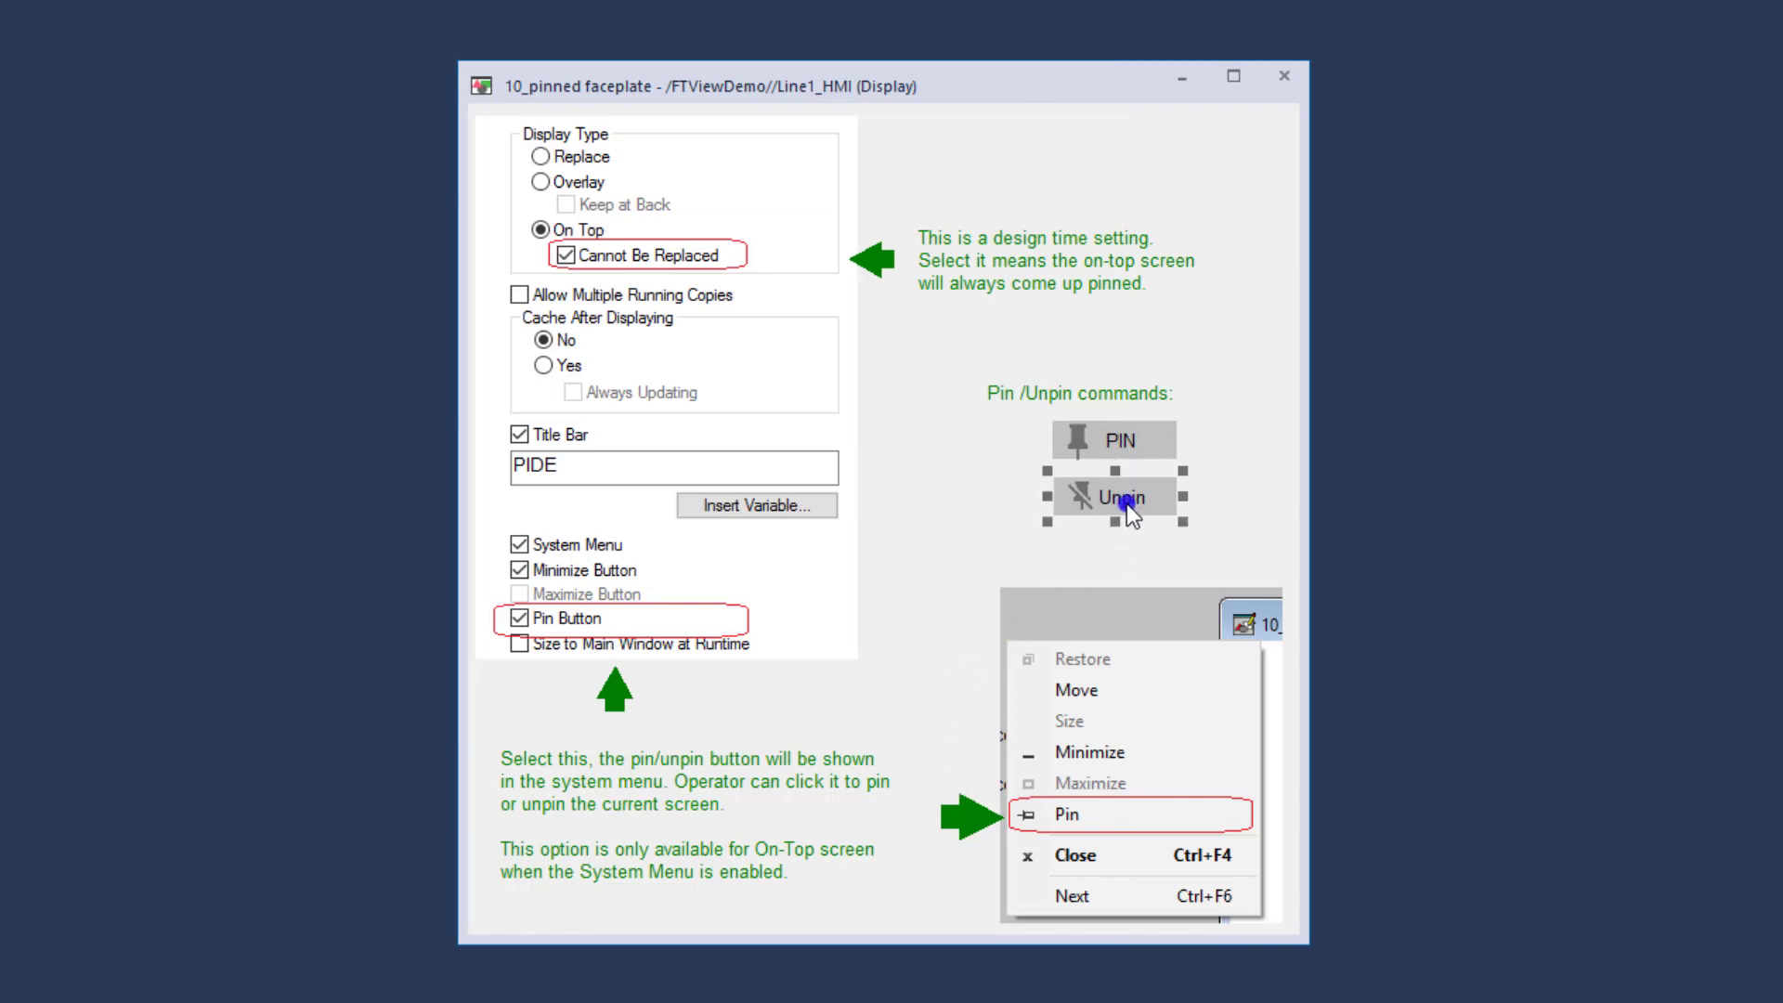
pyautogui.rightClick(1127, 503)
pyautogui.click(1196, 362)
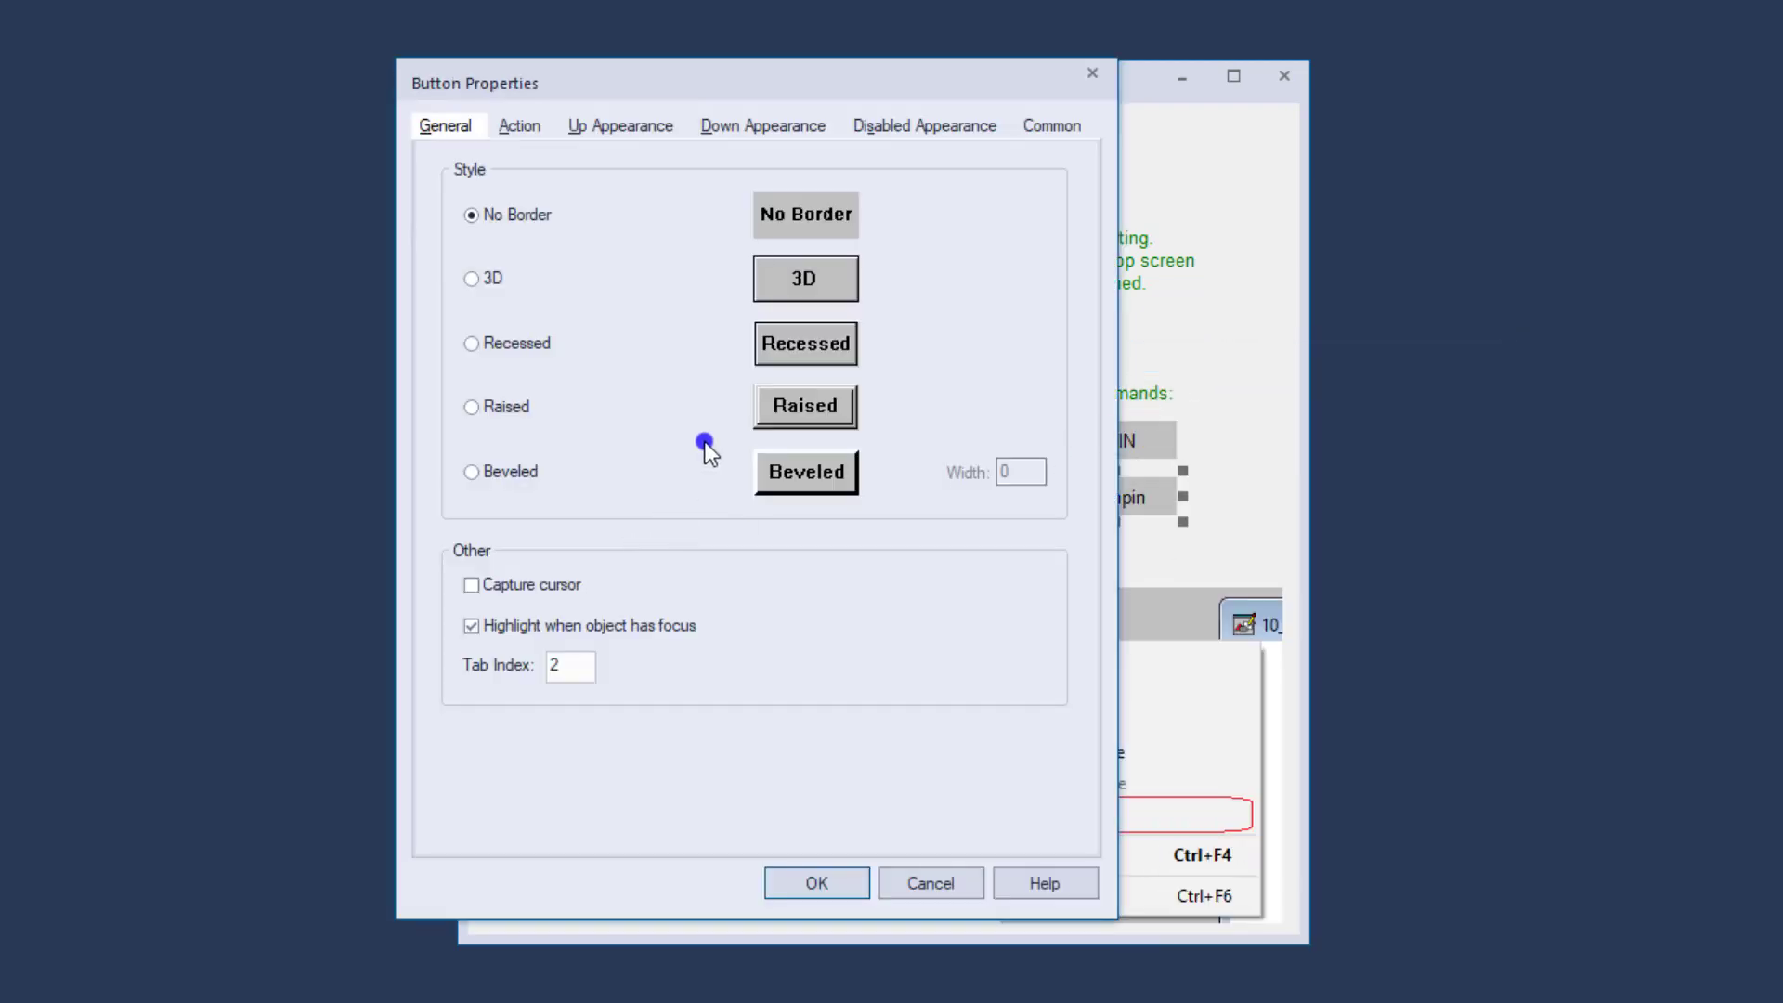
pyautogui.click(523, 126)
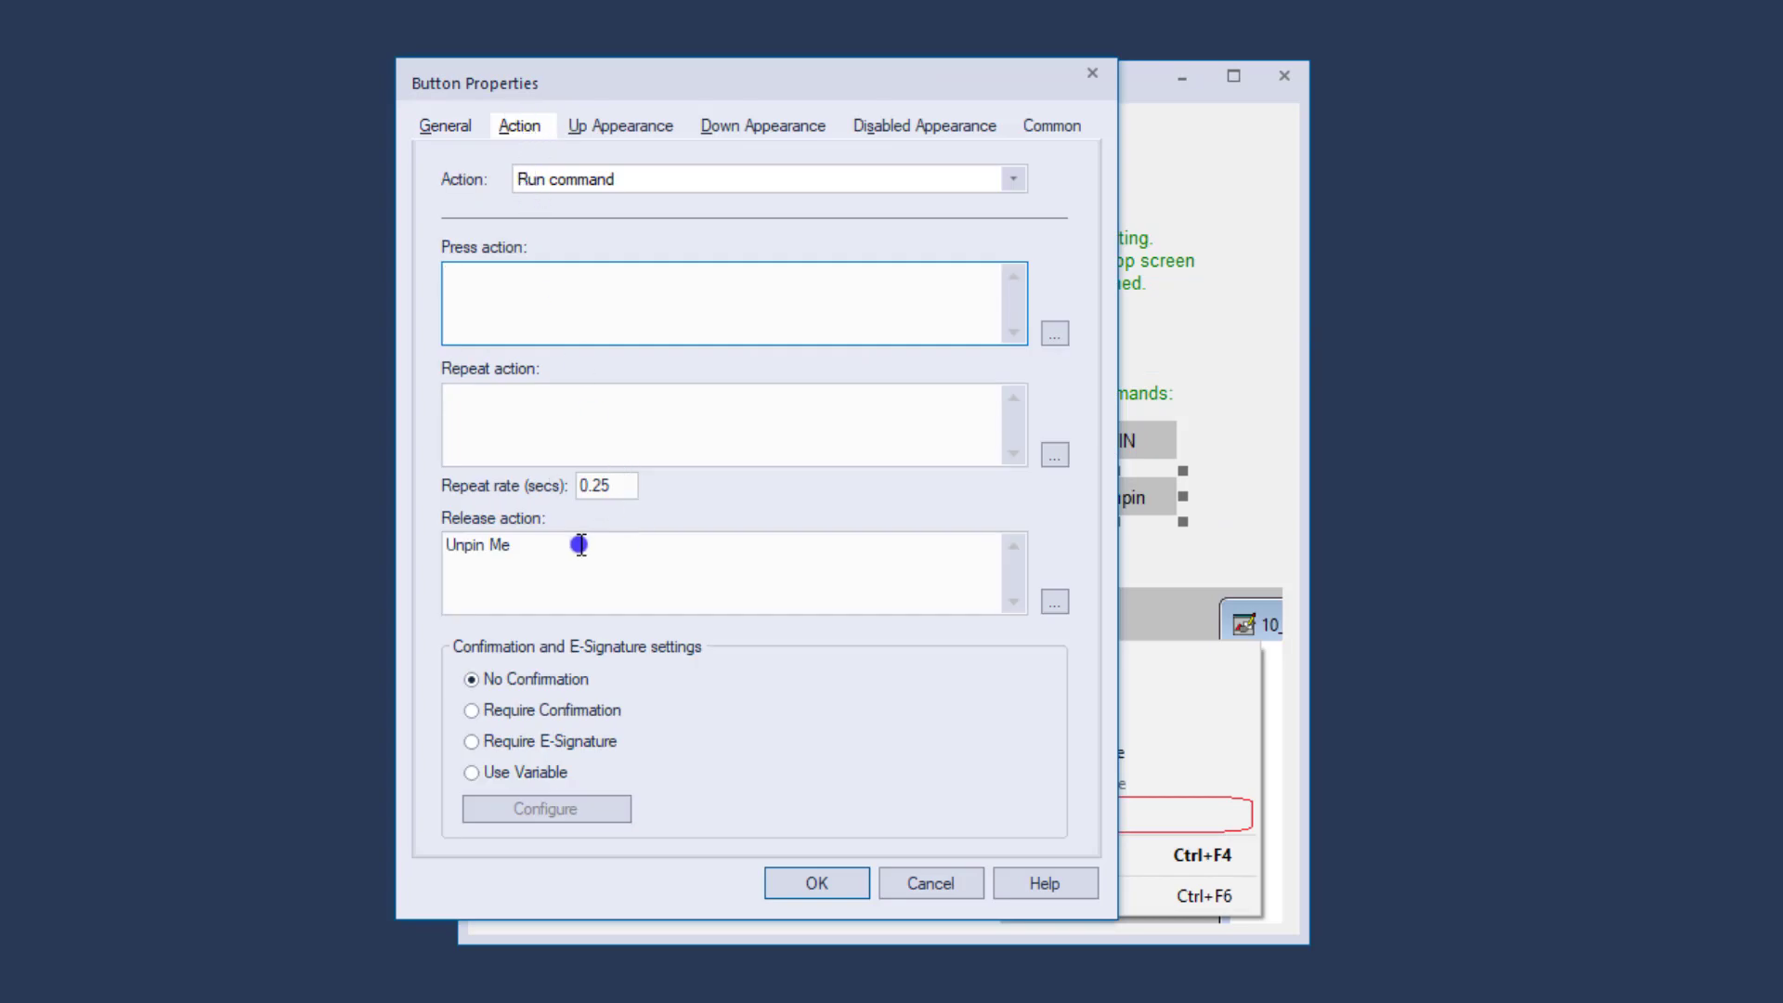
pyautogui.moveTo(580, 544); pyautogui.dragTo(430, 548)
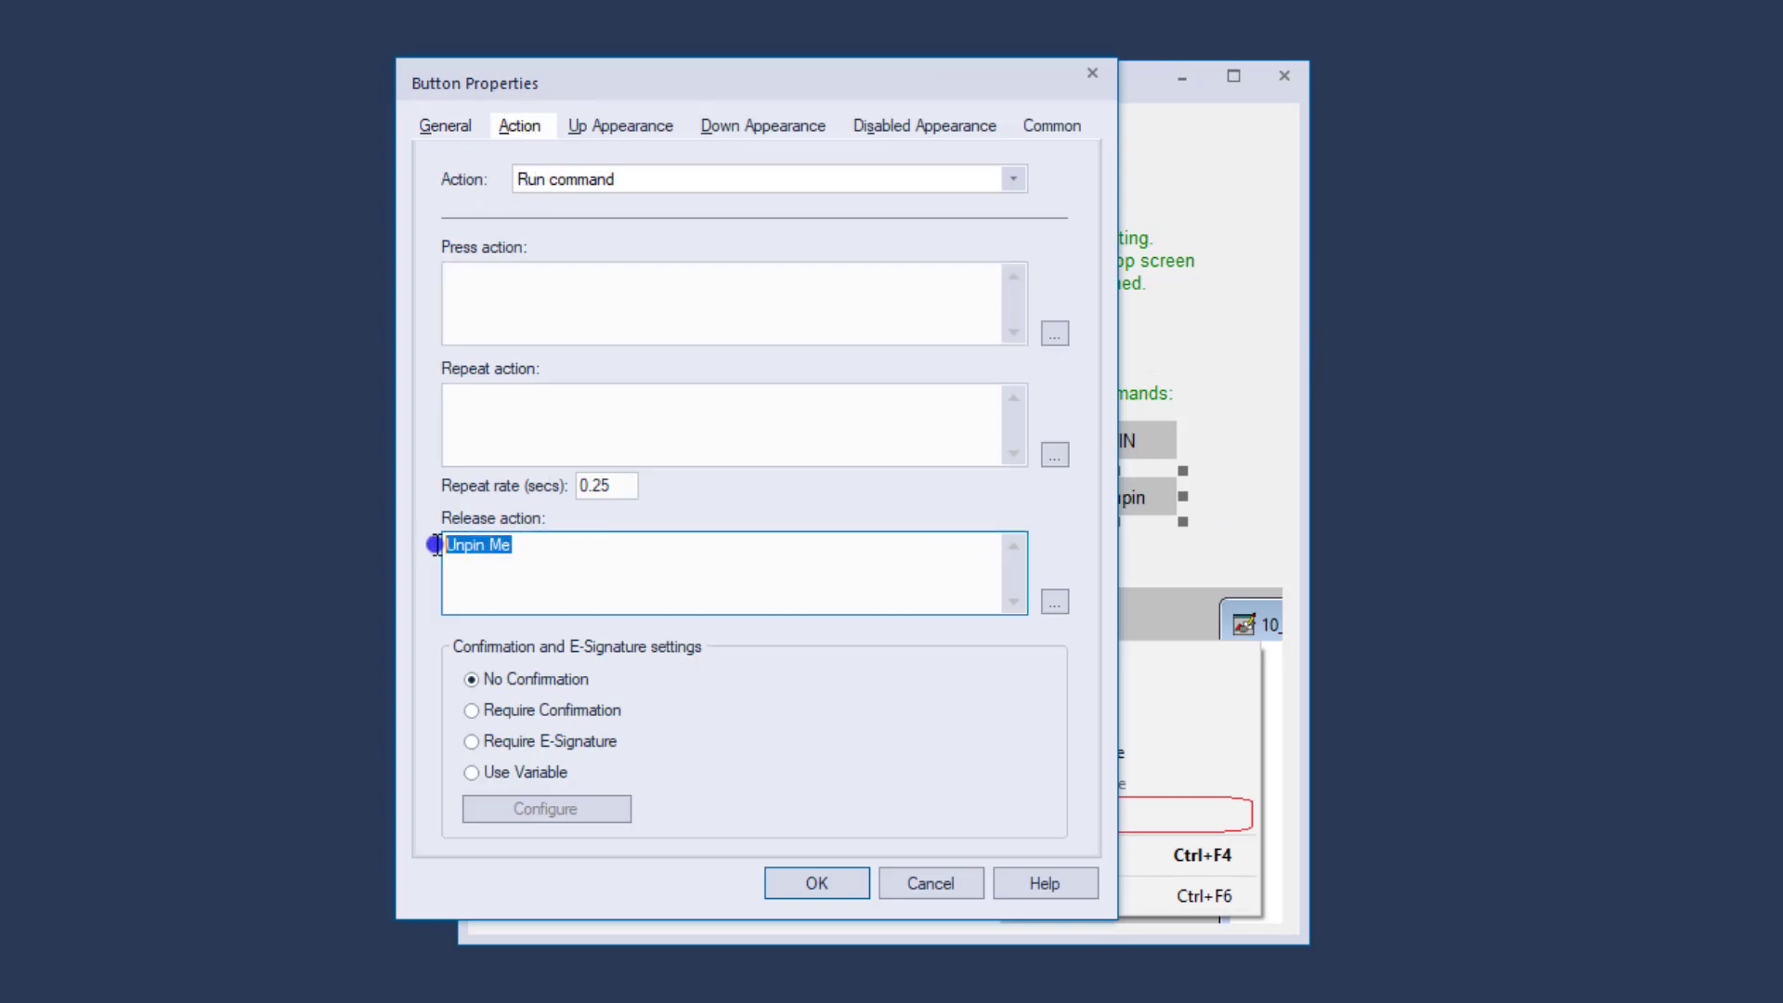
pyautogui.click(930, 884)
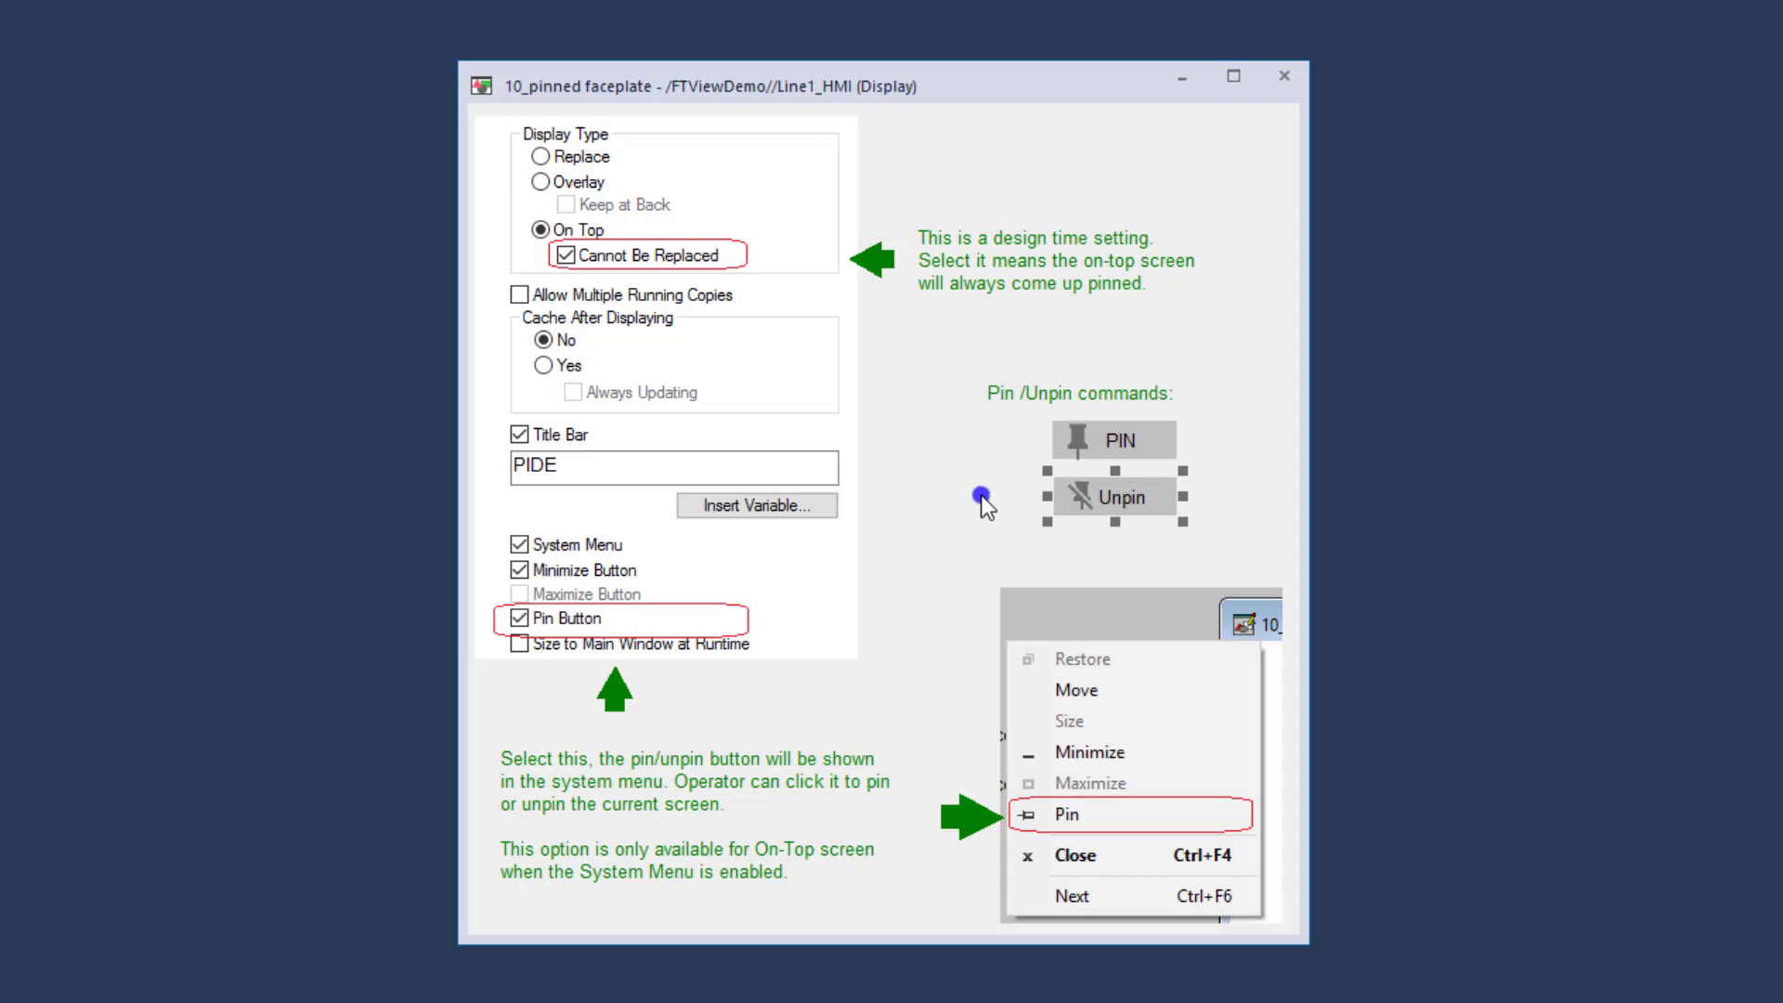
# - Open the Visibility animation settings for the PIN button
pyautogui.rightClick(1095, 441)
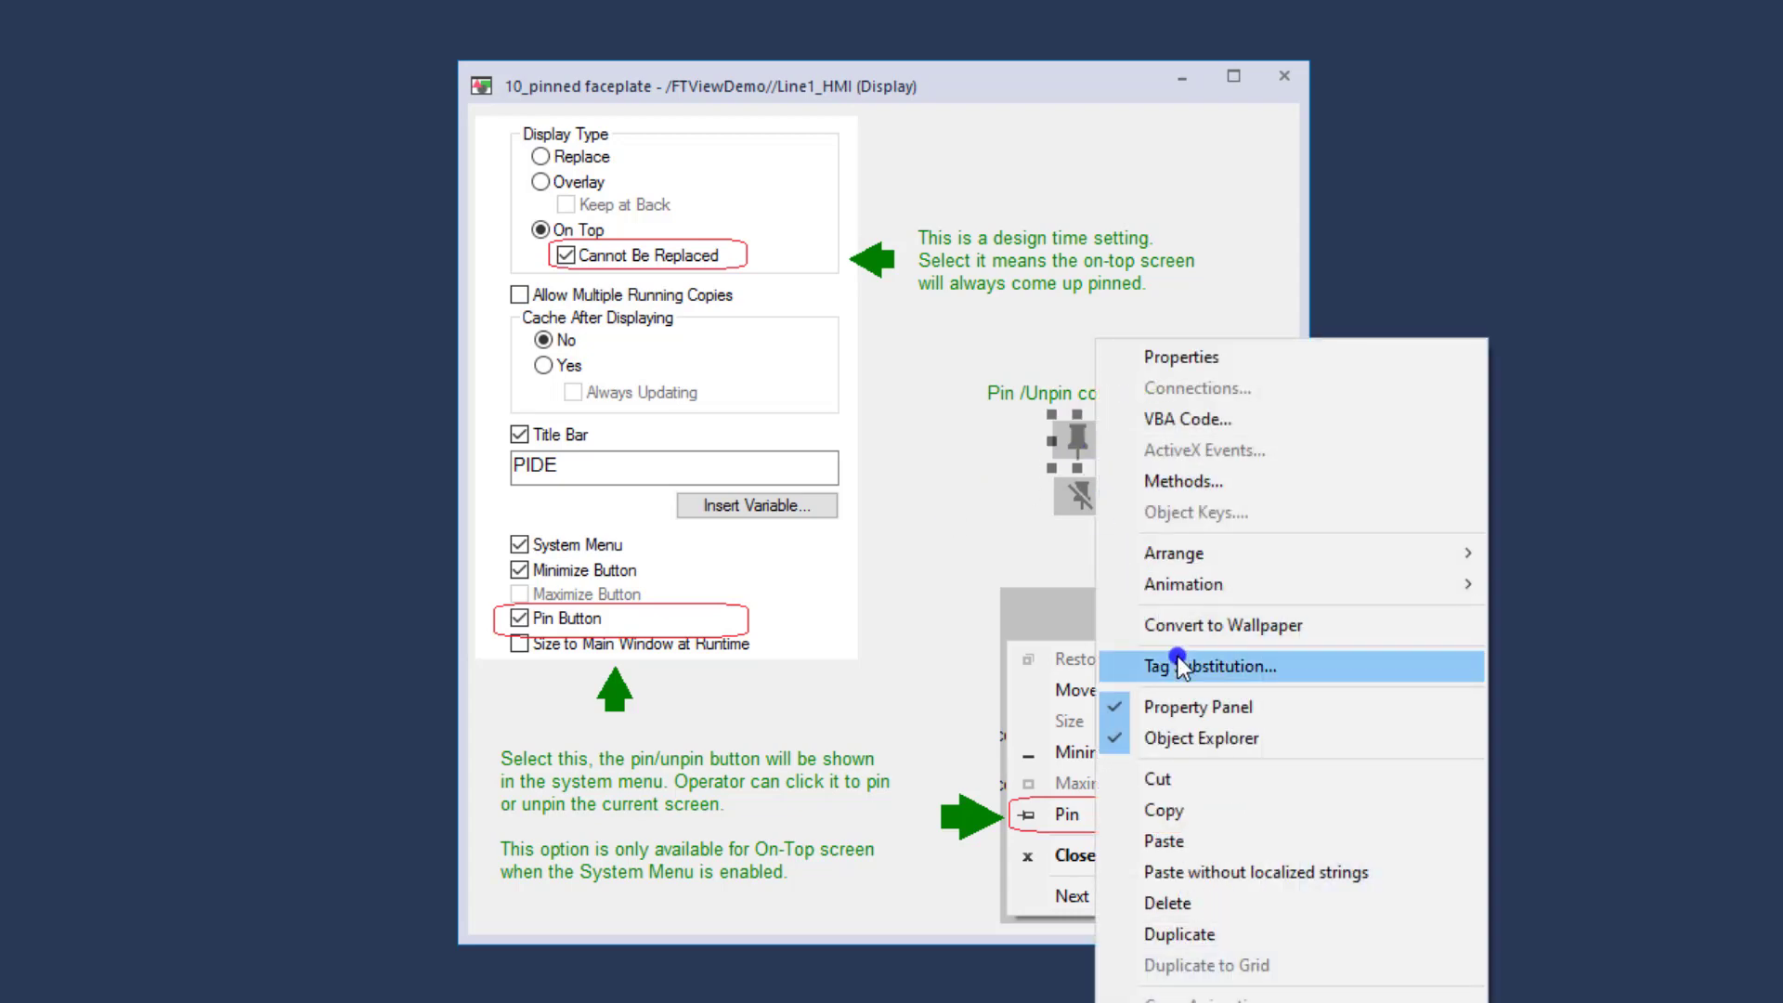
pyautogui.click(1012, 550)
pyautogui.moveTo(972, 353); pyautogui.dragTo(1206, 537)
pyautogui.rightClick(1126, 442)
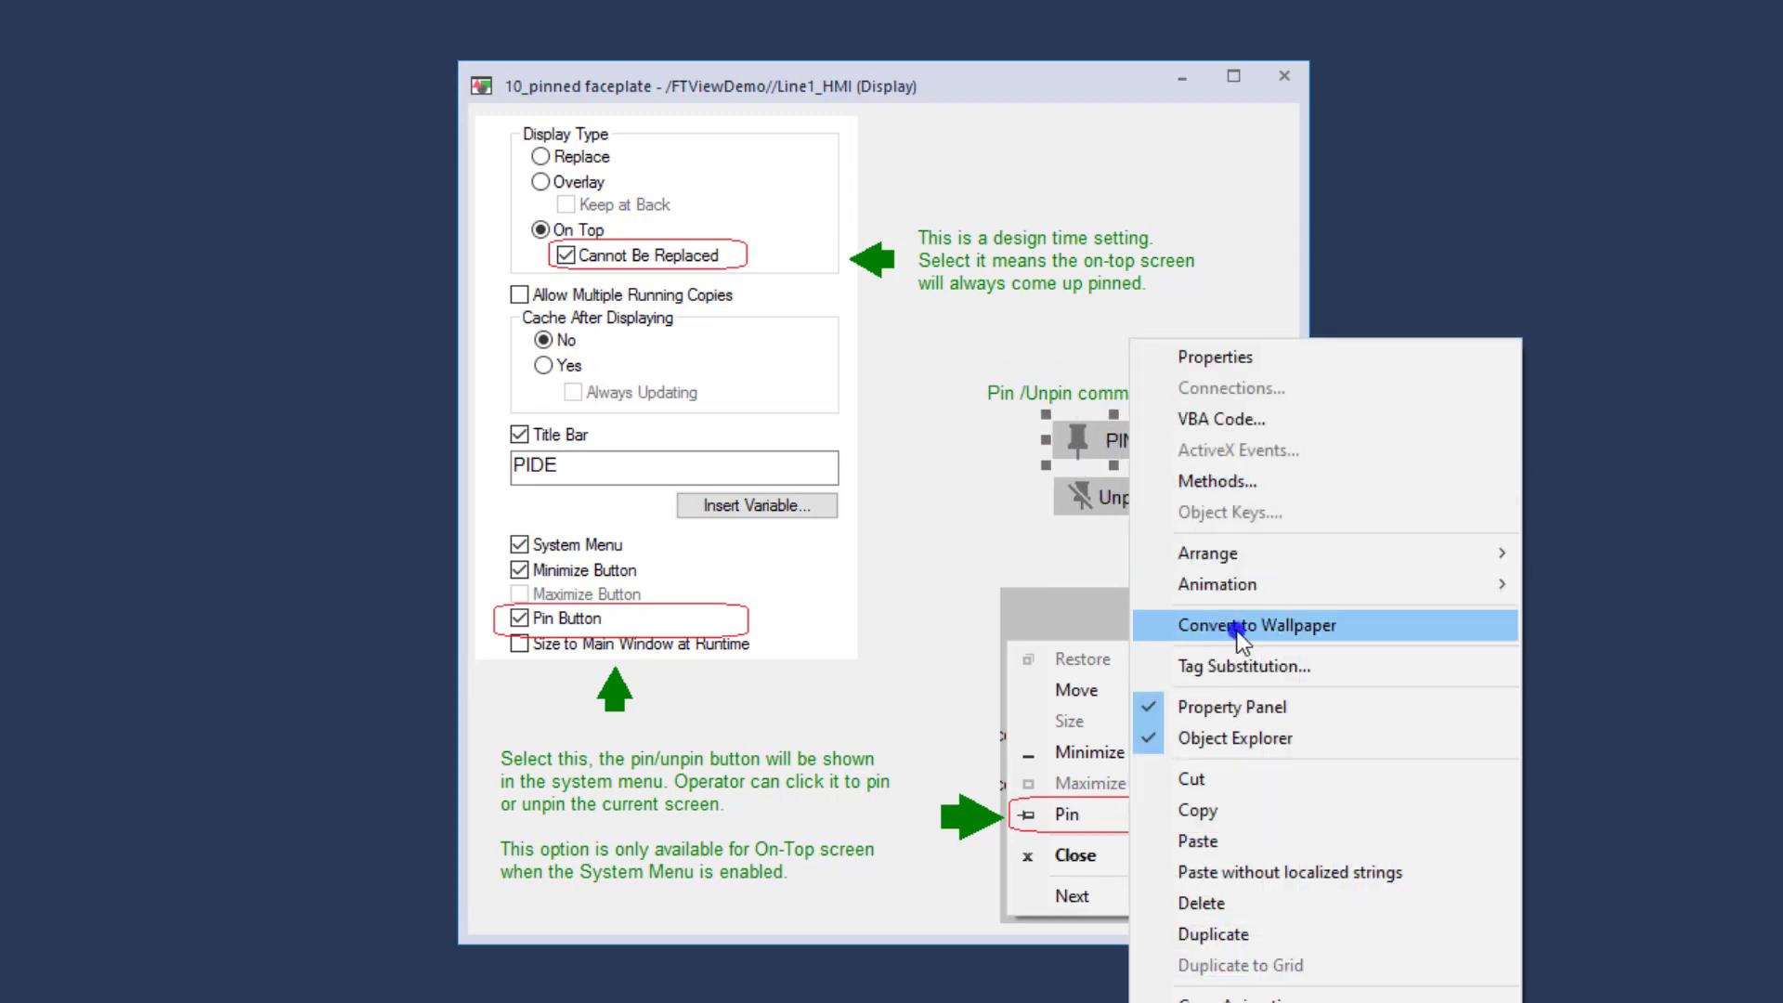
pyautogui.moveTo(1264, 587)
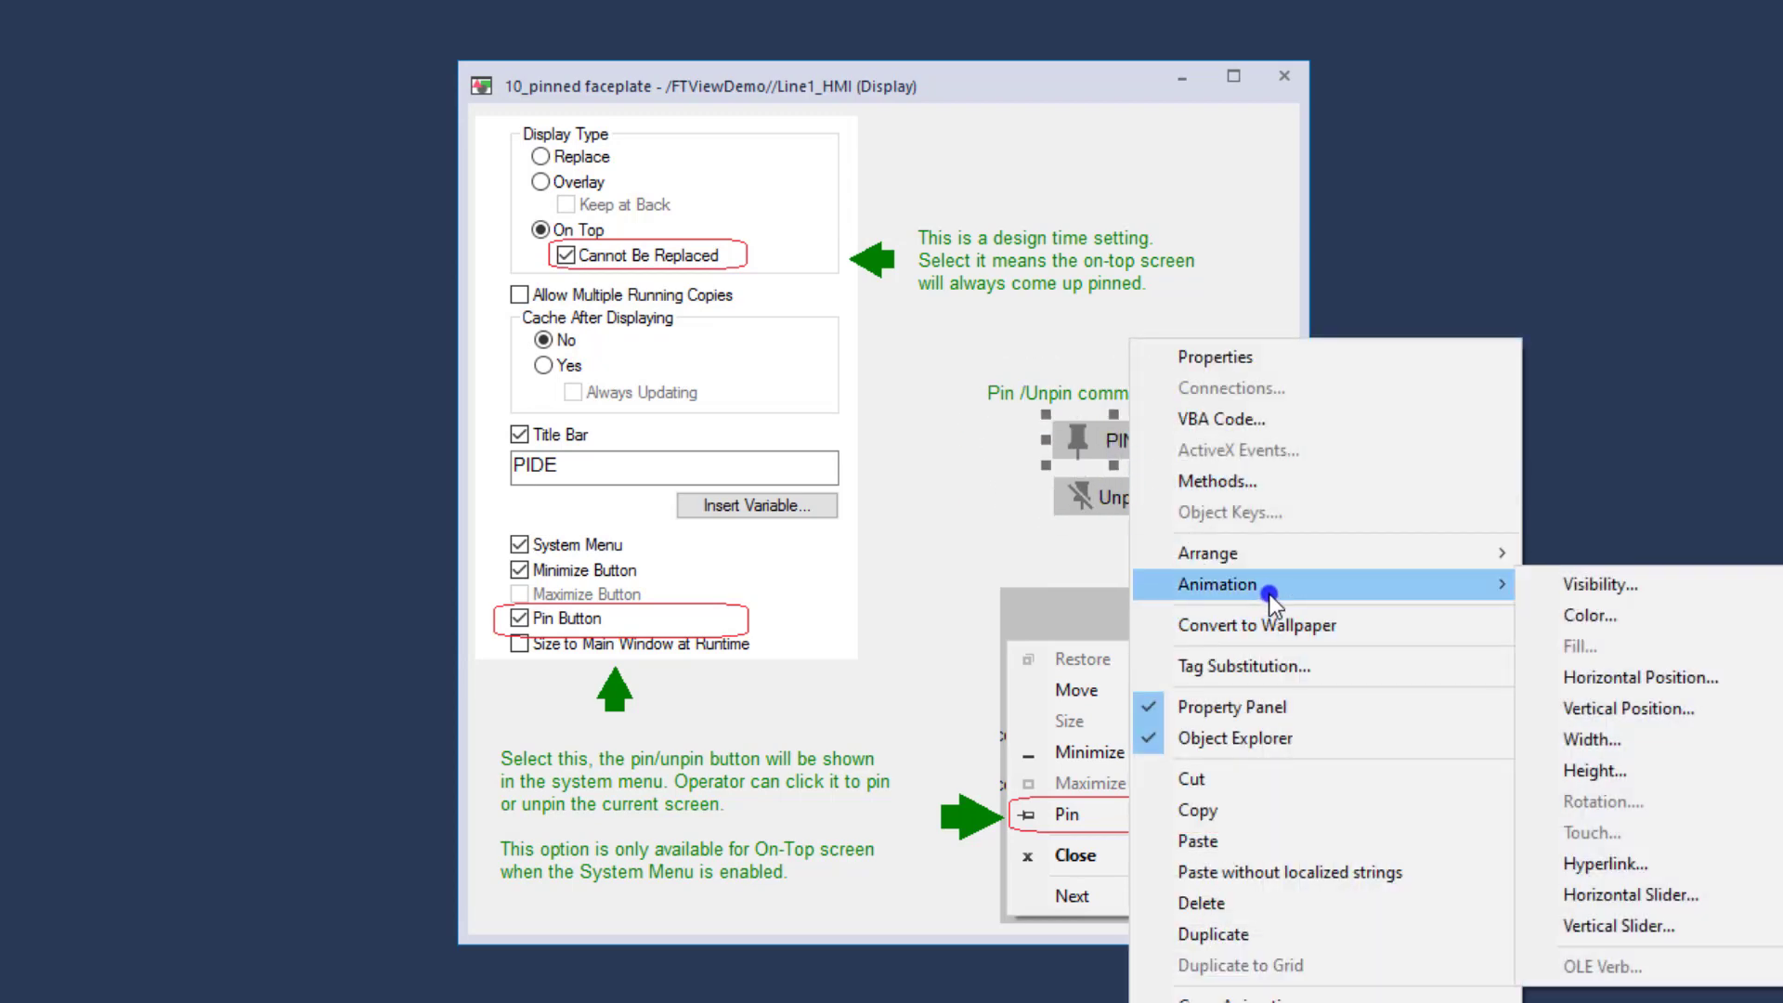
pyautogui.click(1562, 585)
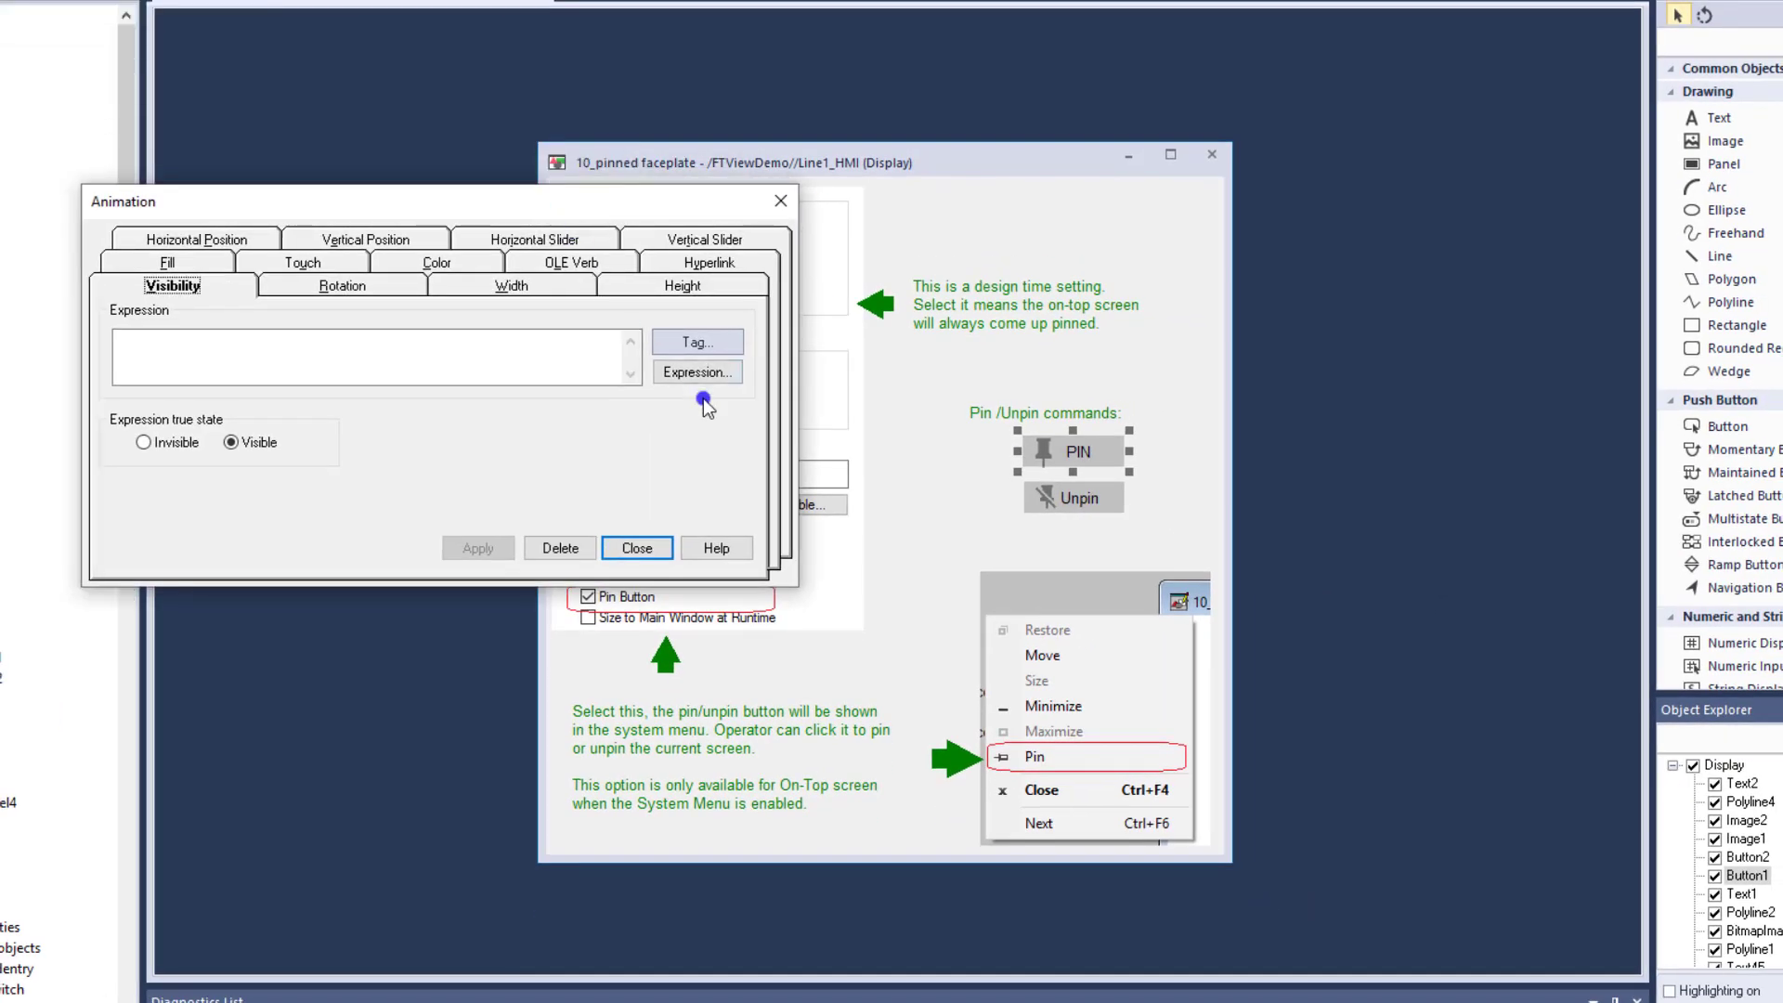
# - Examine the Security functions available for the PIN button's visibility expression, and exit the animation settings without adding one
pyautogui.click(659, 406)
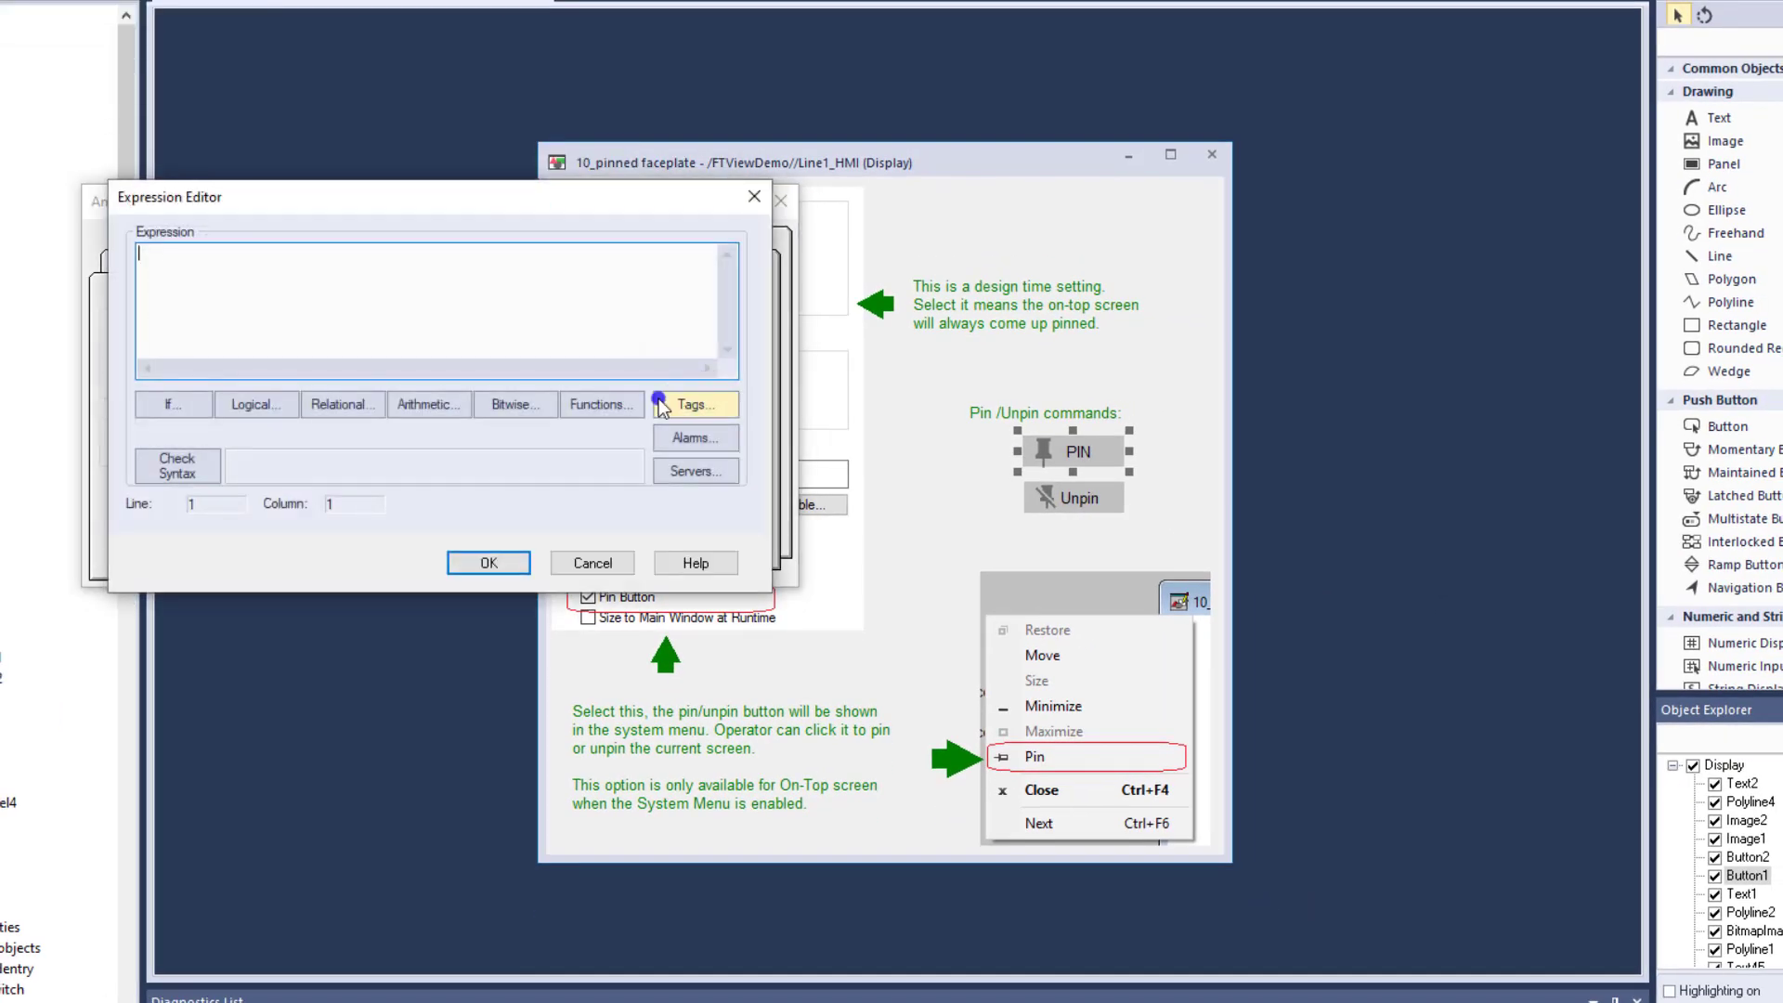
pyautogui.click(598, 406)
pyautogui.click(154, 374)
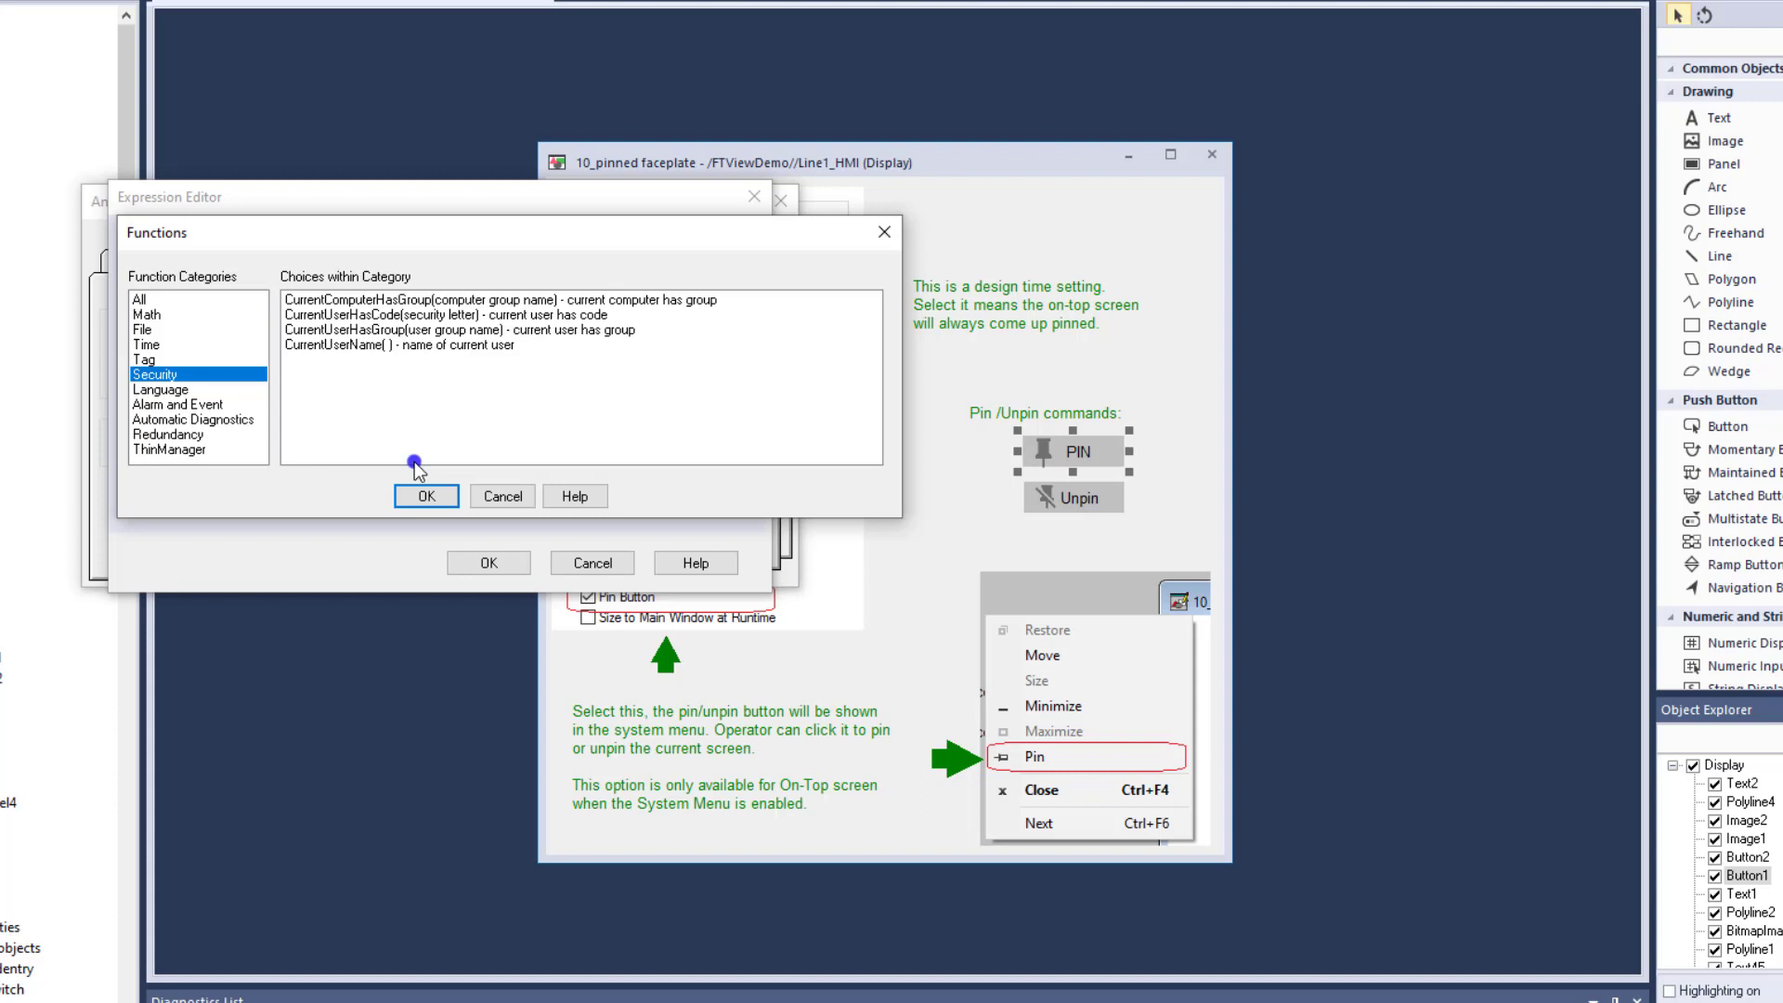
pyautogui.click(503, 495)
pyautogui.click(577, 557)
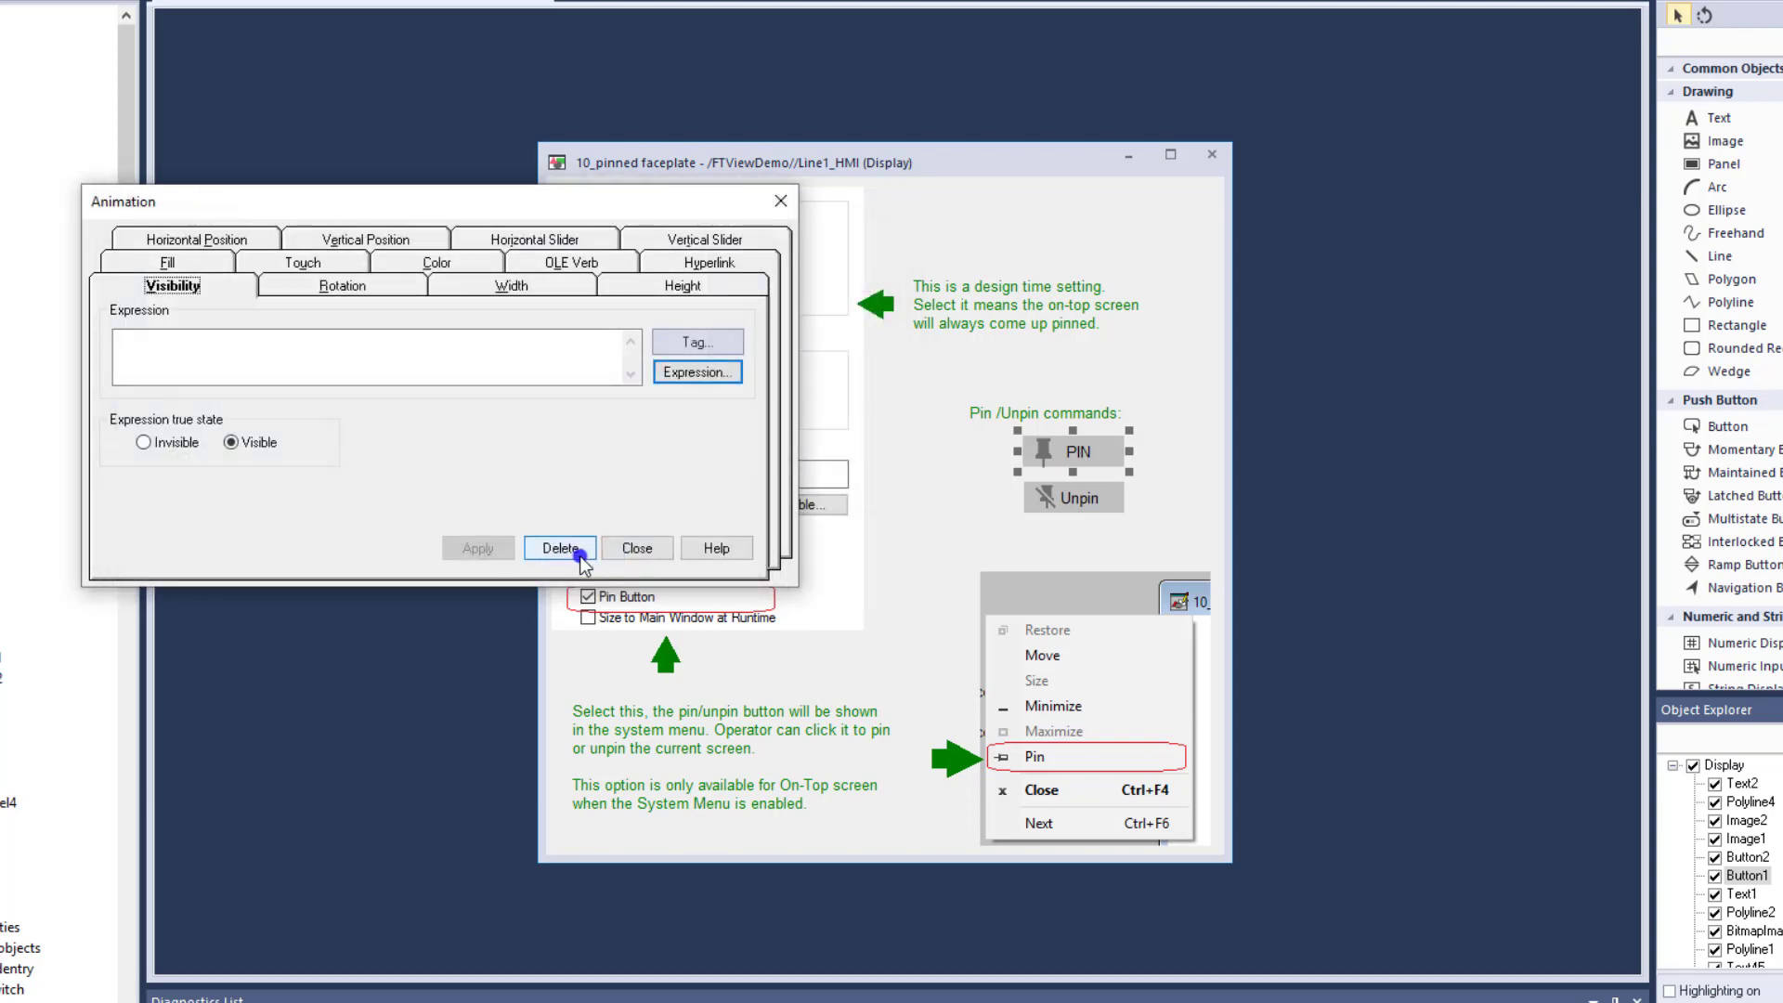
pyautogui.click(631, 544)
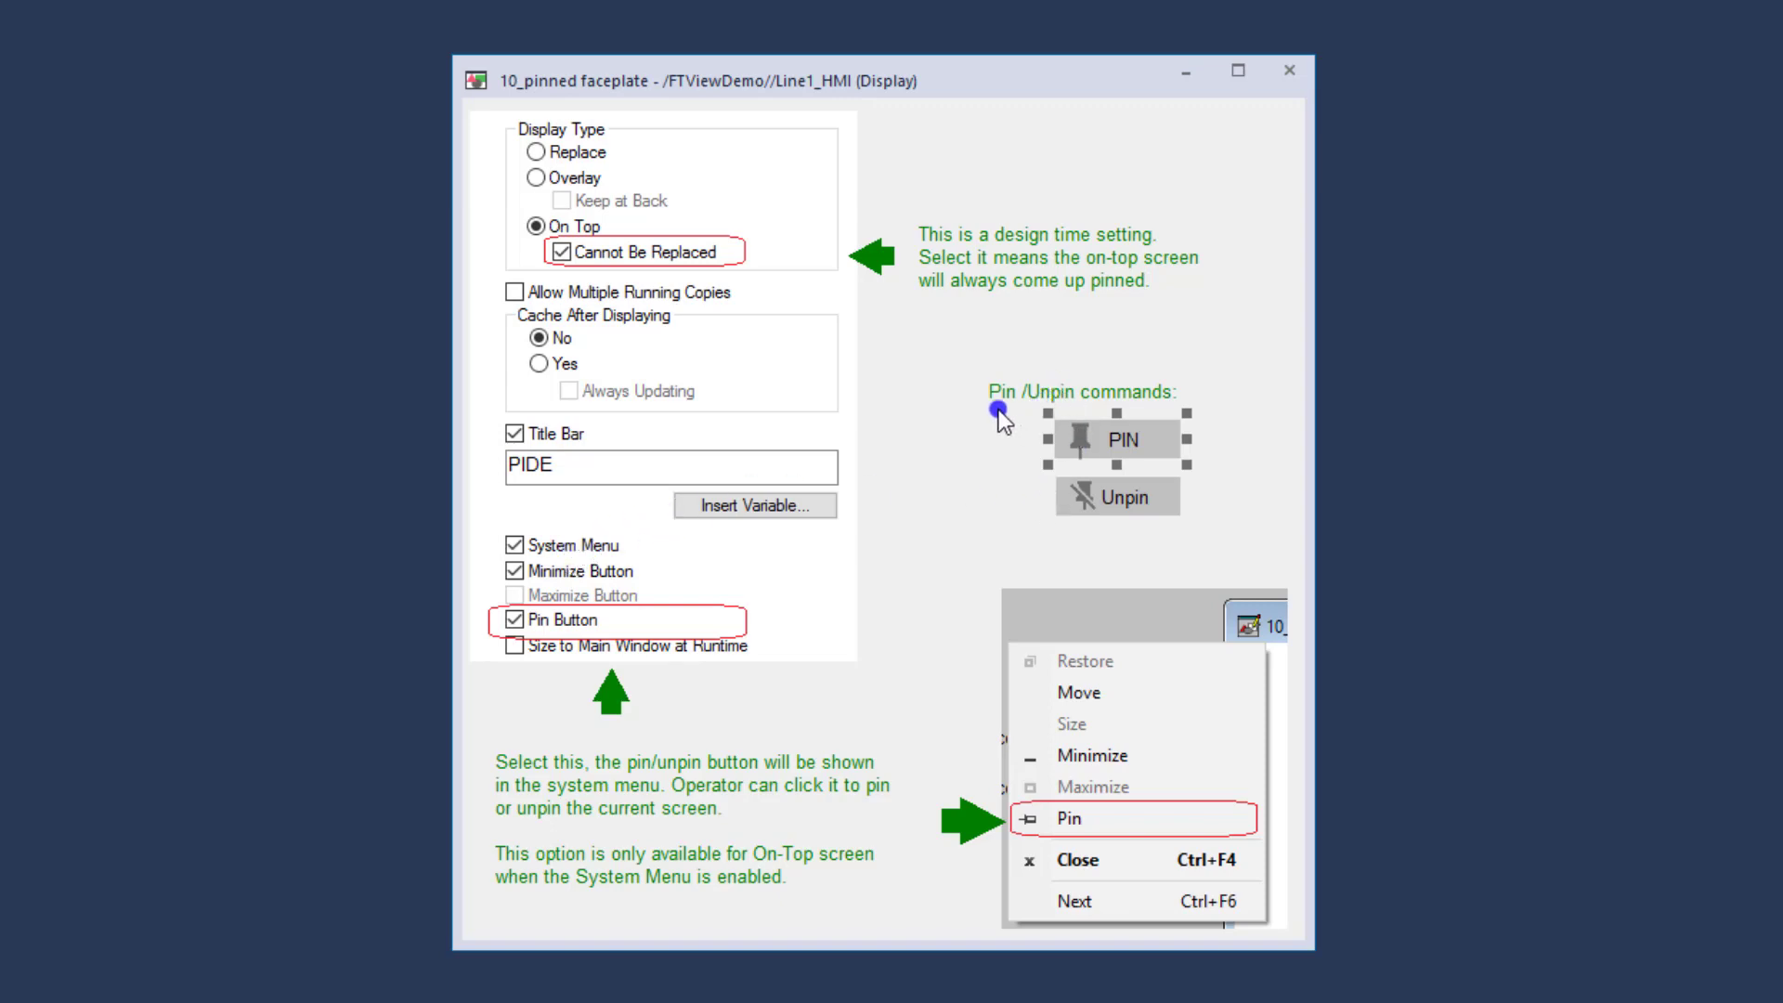
pyautogui.moveTo(966, 365); pyautogui.dragTo(1211, 543)
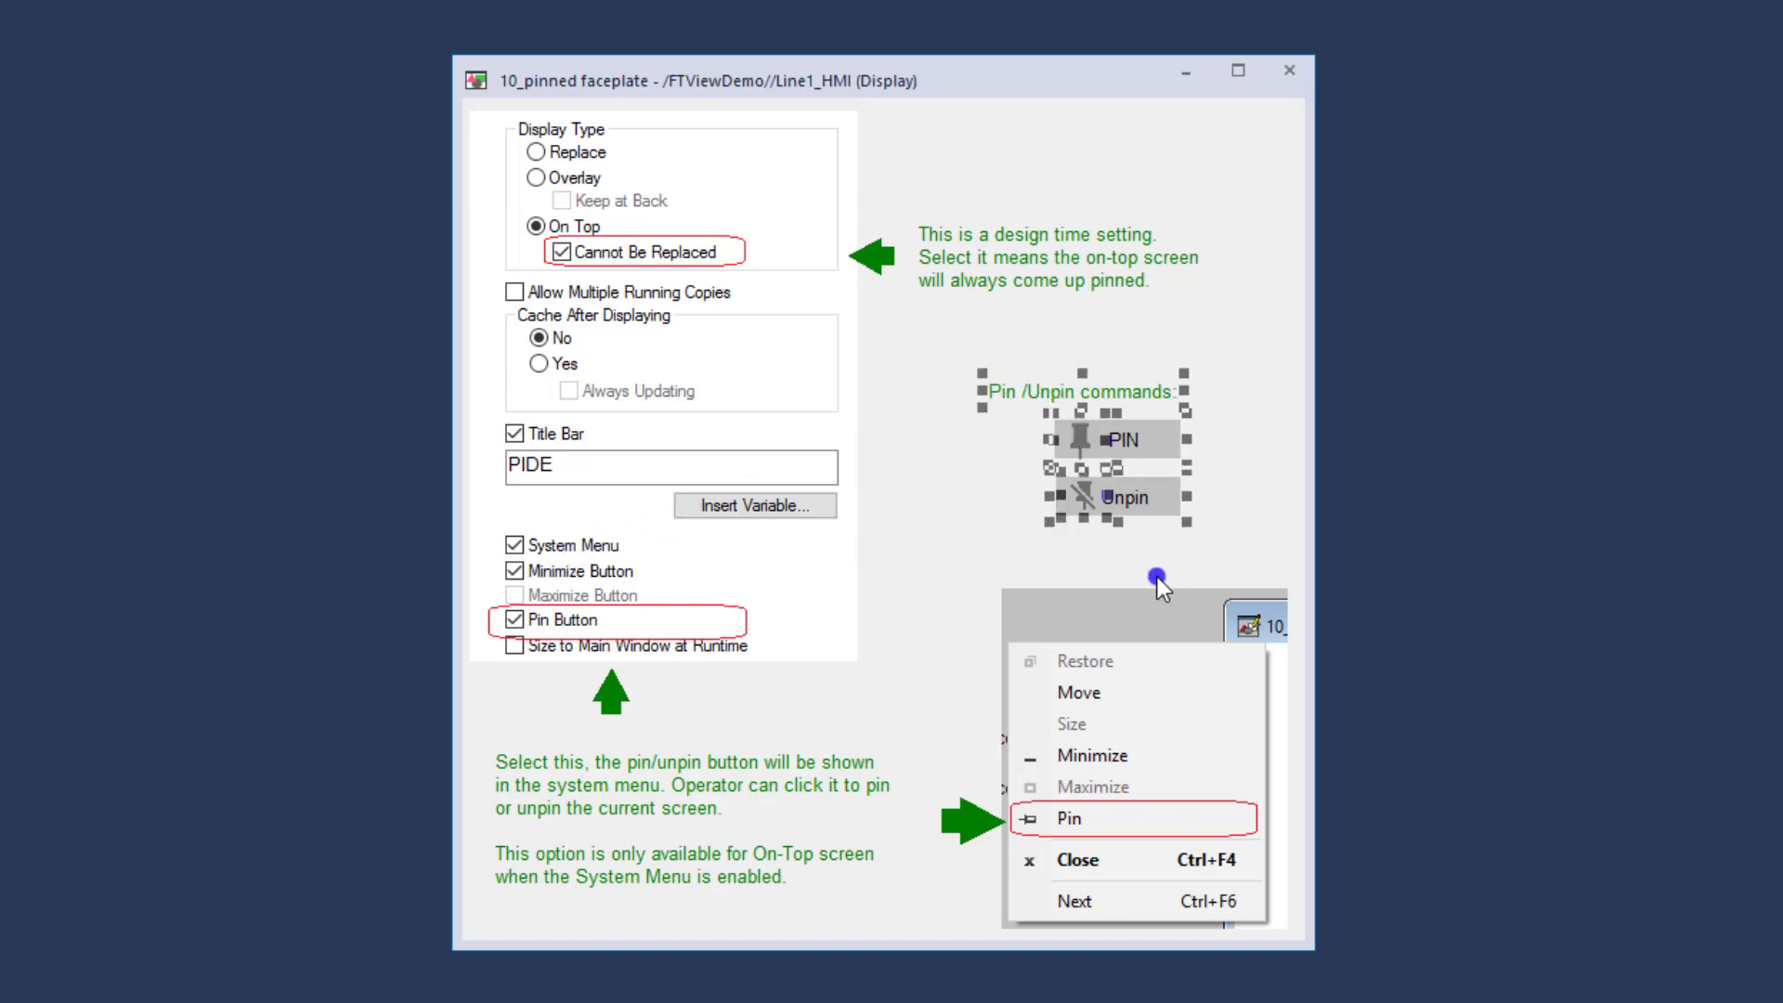
pyautogui.click(982, 544)
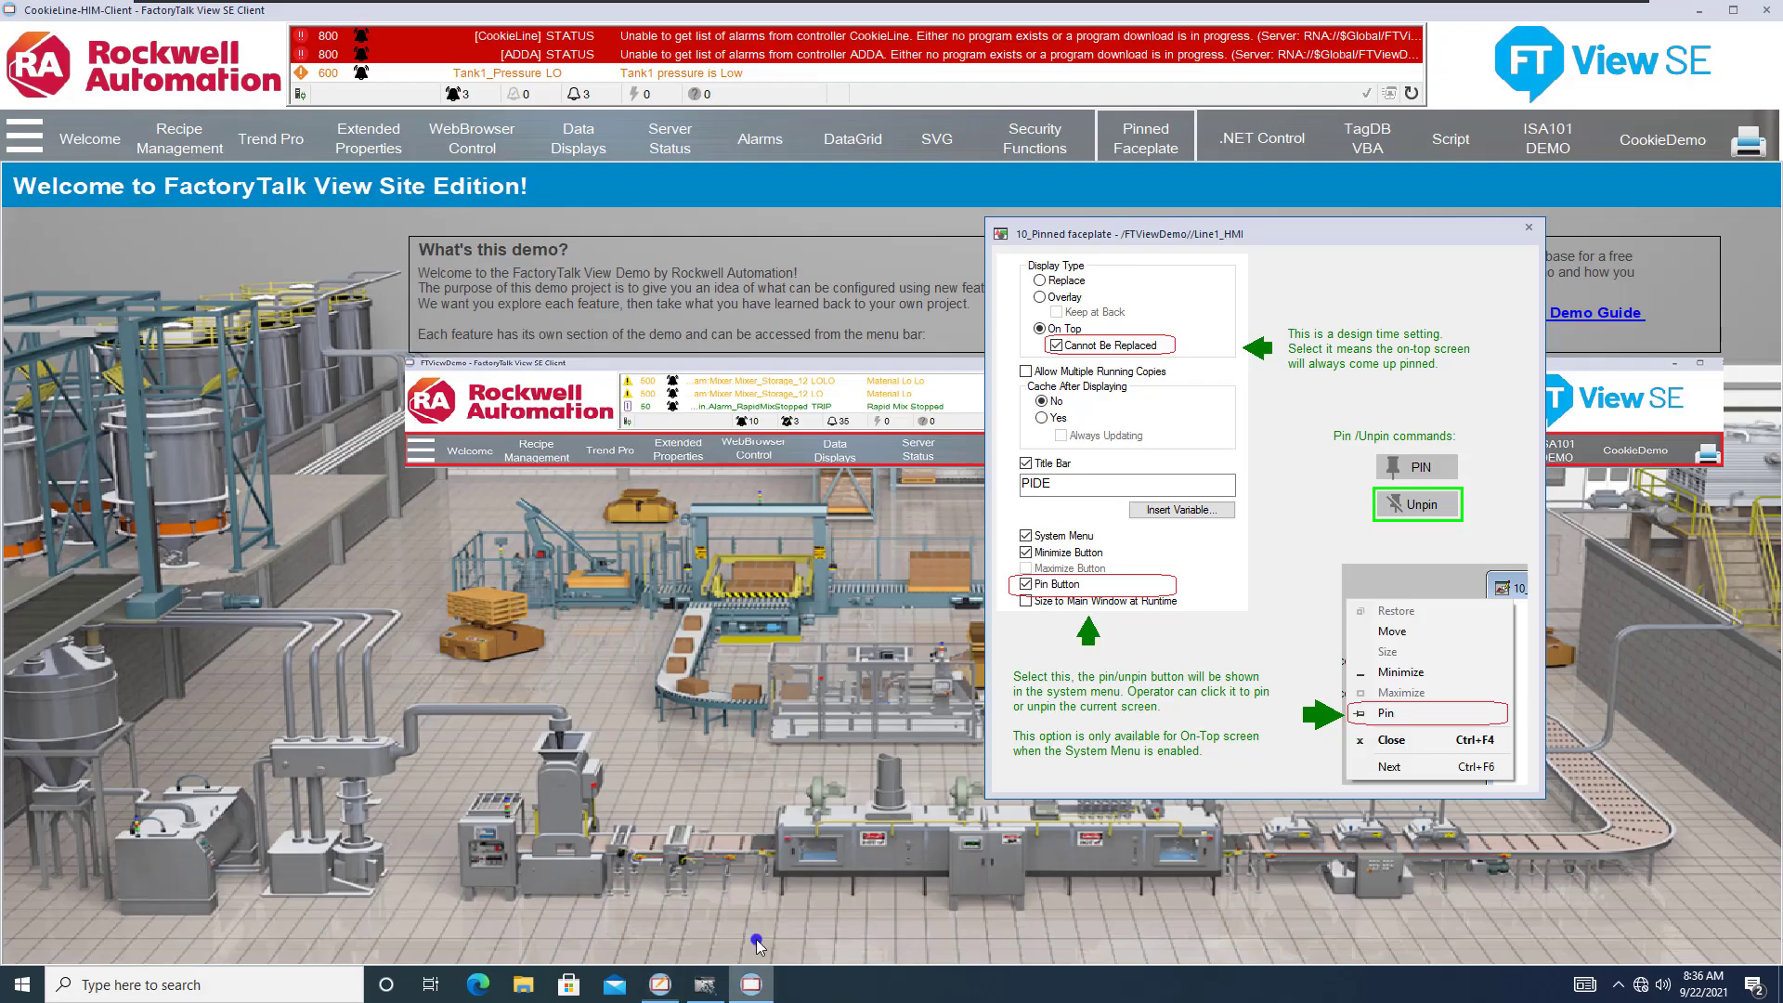
# - Switch to FactoryTalk View Studio and open the display settings of the pinned faceplate display beside its reference picture
pyautogui.click(750, 984)
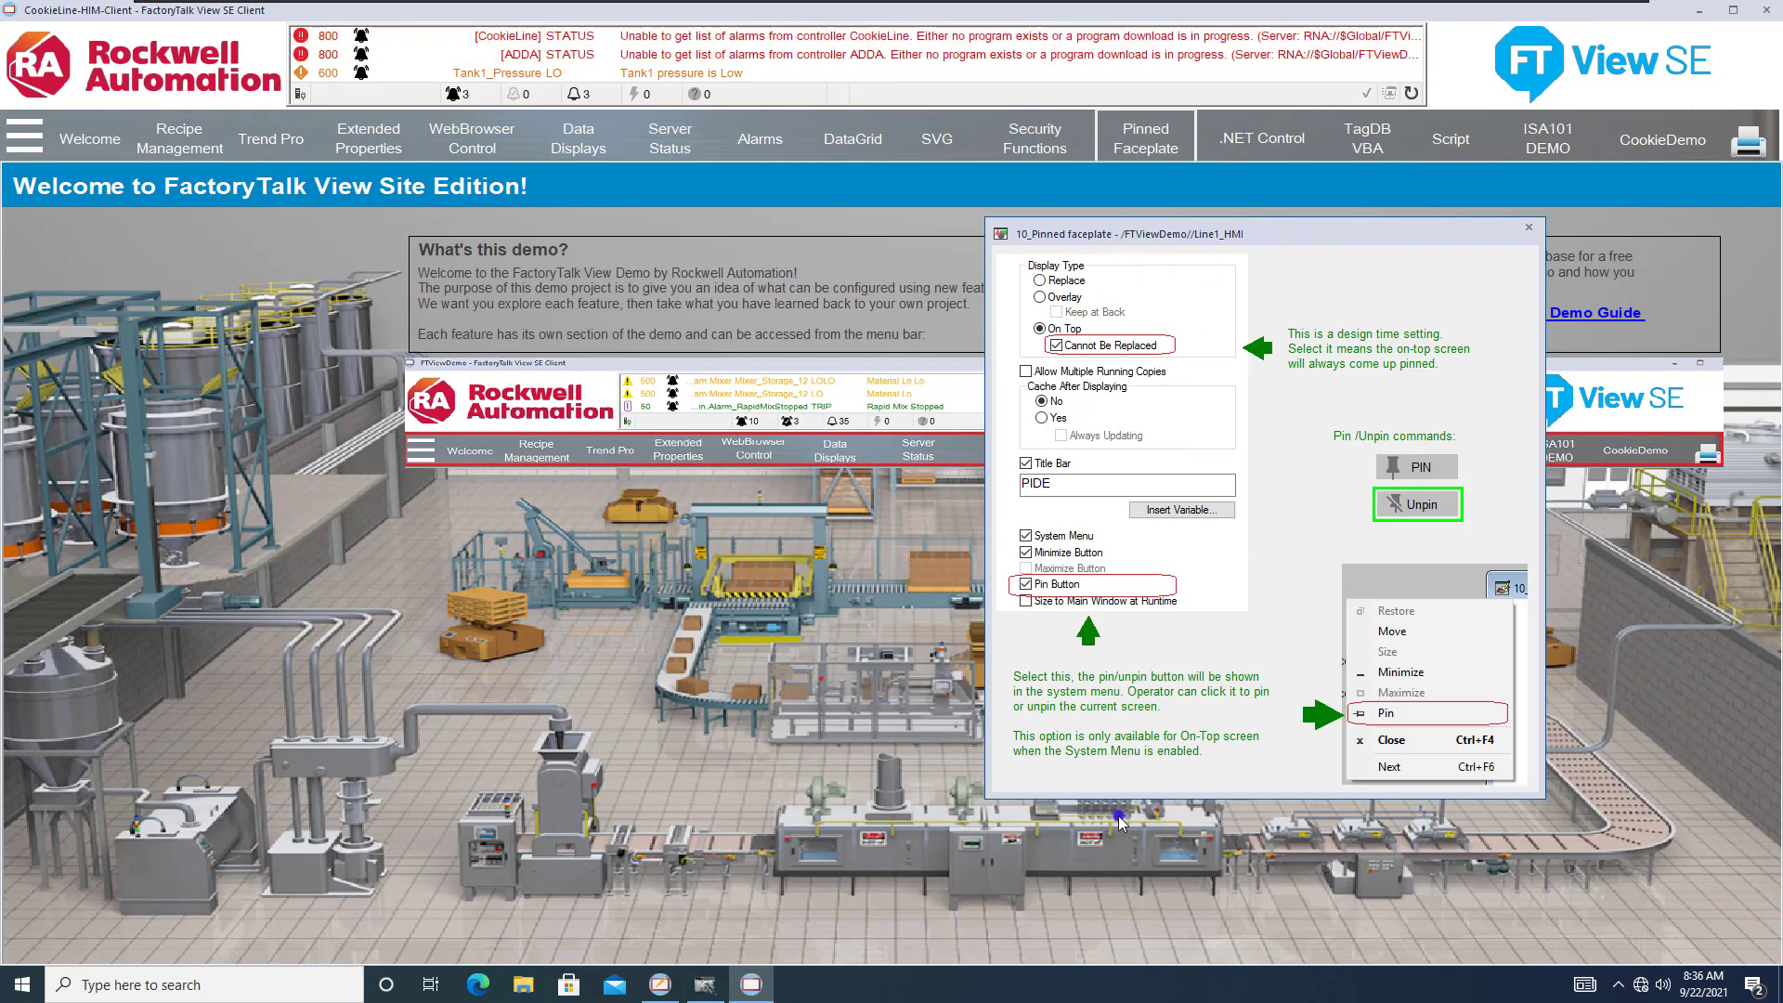
pyautogui.click(659, 984)
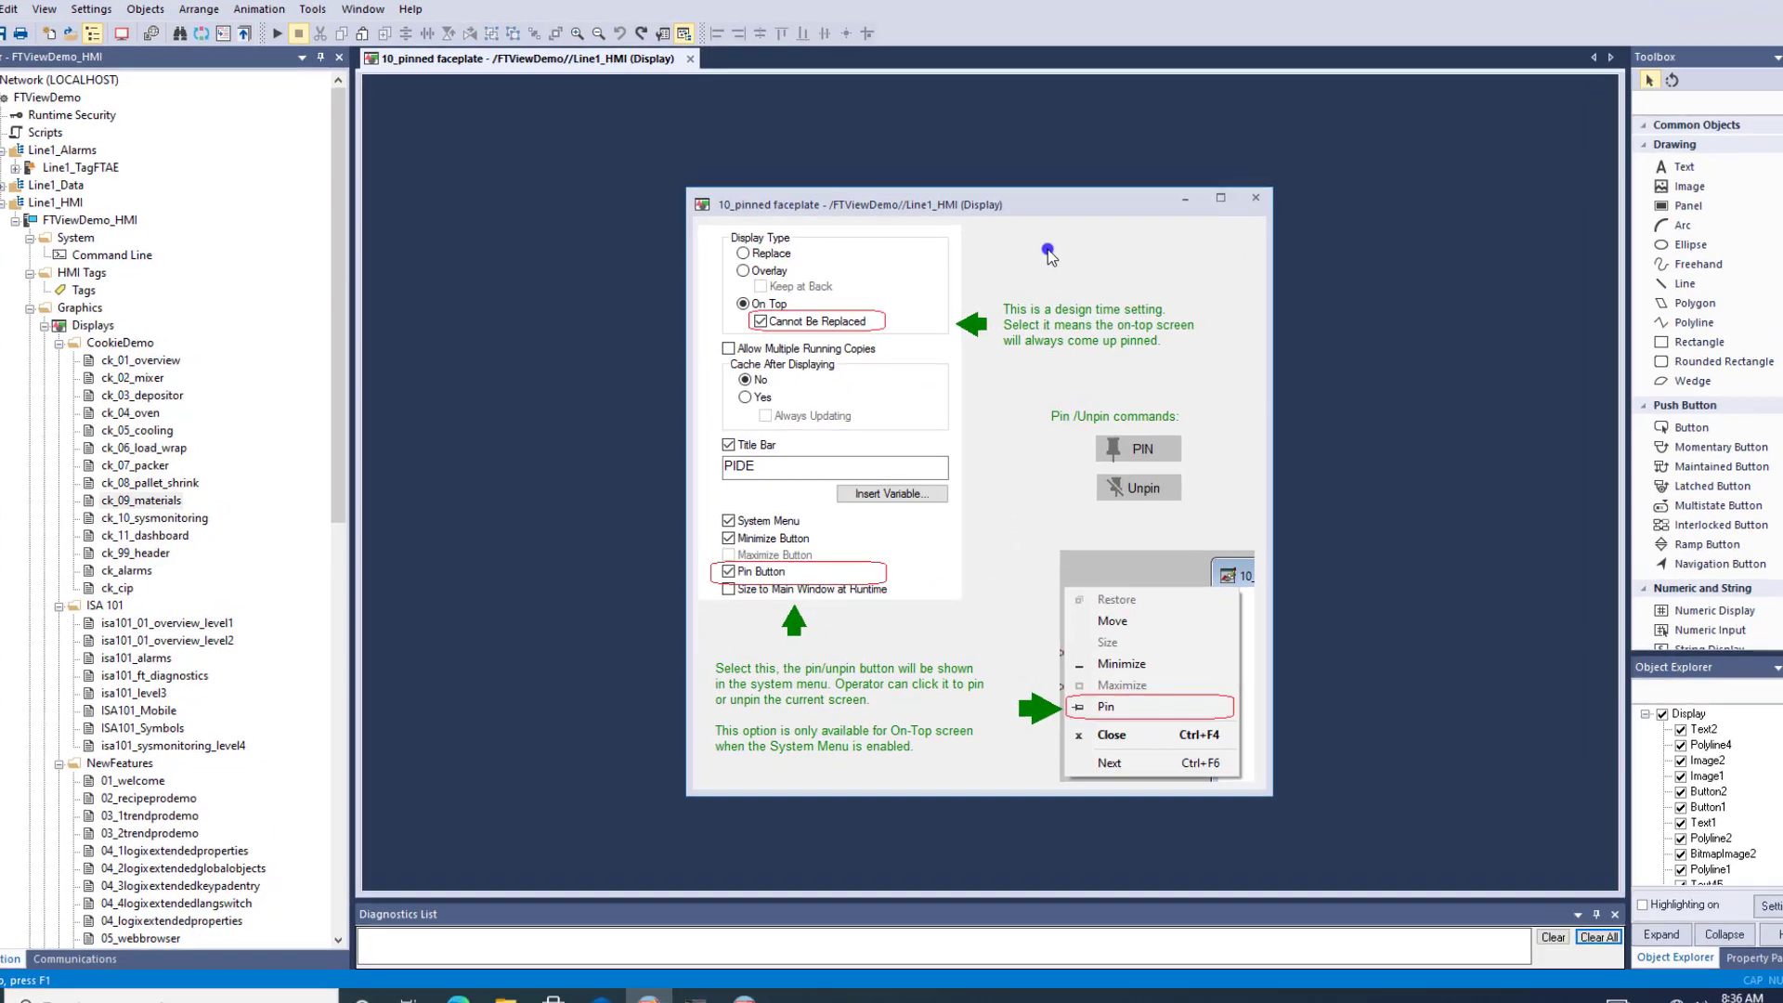
pyautogui.rightClick(1042, 260)
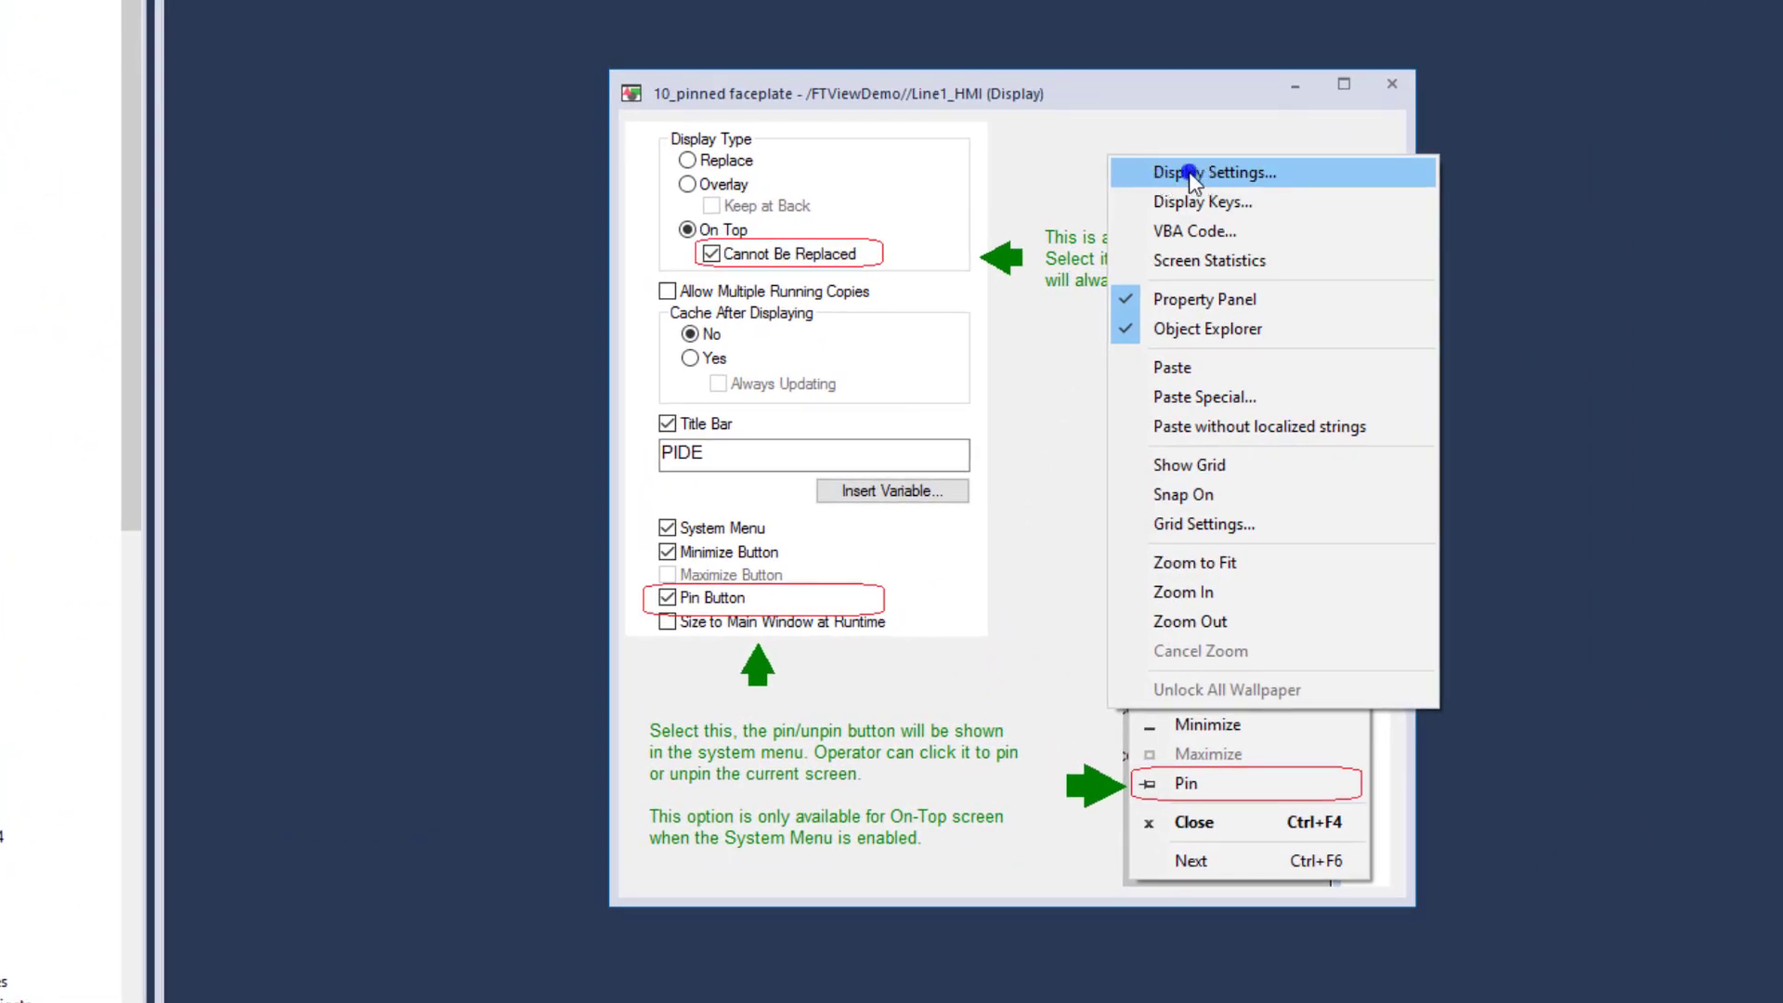
pyautogui.click(1250, 173)
pyautogui.moveTo(1041, 104); pyautogui.dragTo(1517, 123)
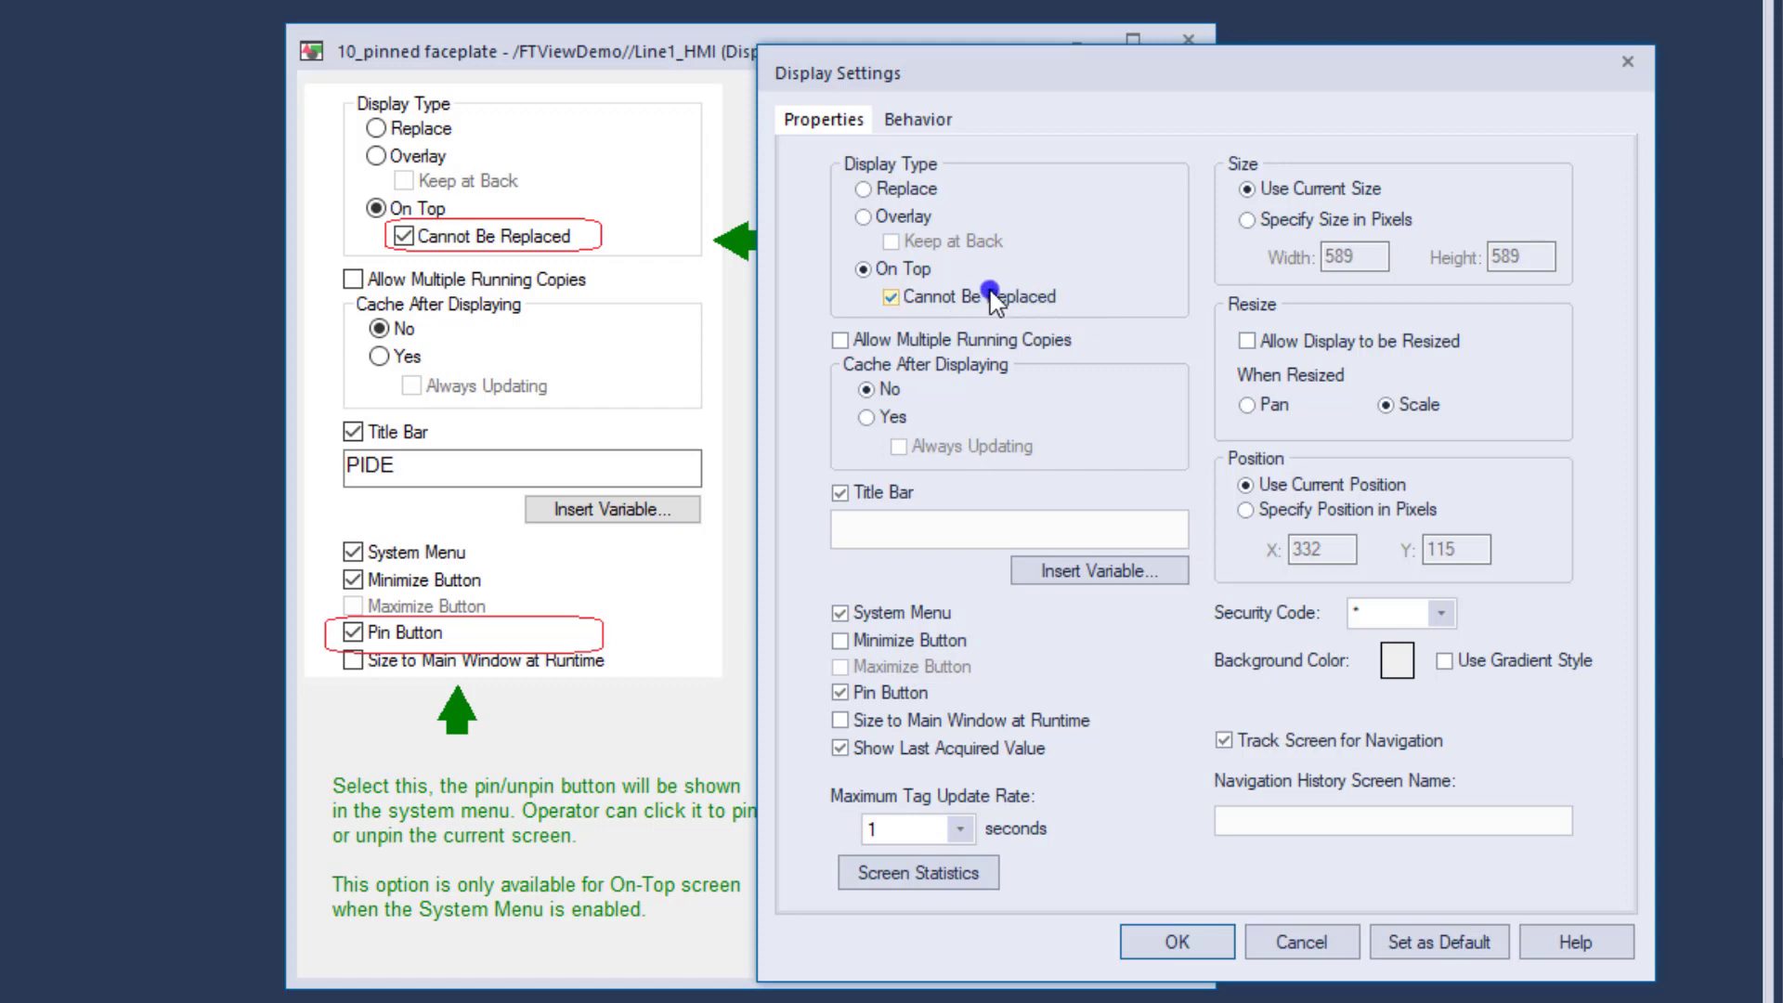
# - Toggle Cannot Be Replaced off and on, try the Pin Button option, and close the display settings
pyautogui.click(893, 307)
pyautogui.click(892, 307)
pyautogui.click(840, 694)
pyautogui.click(1177, 943)
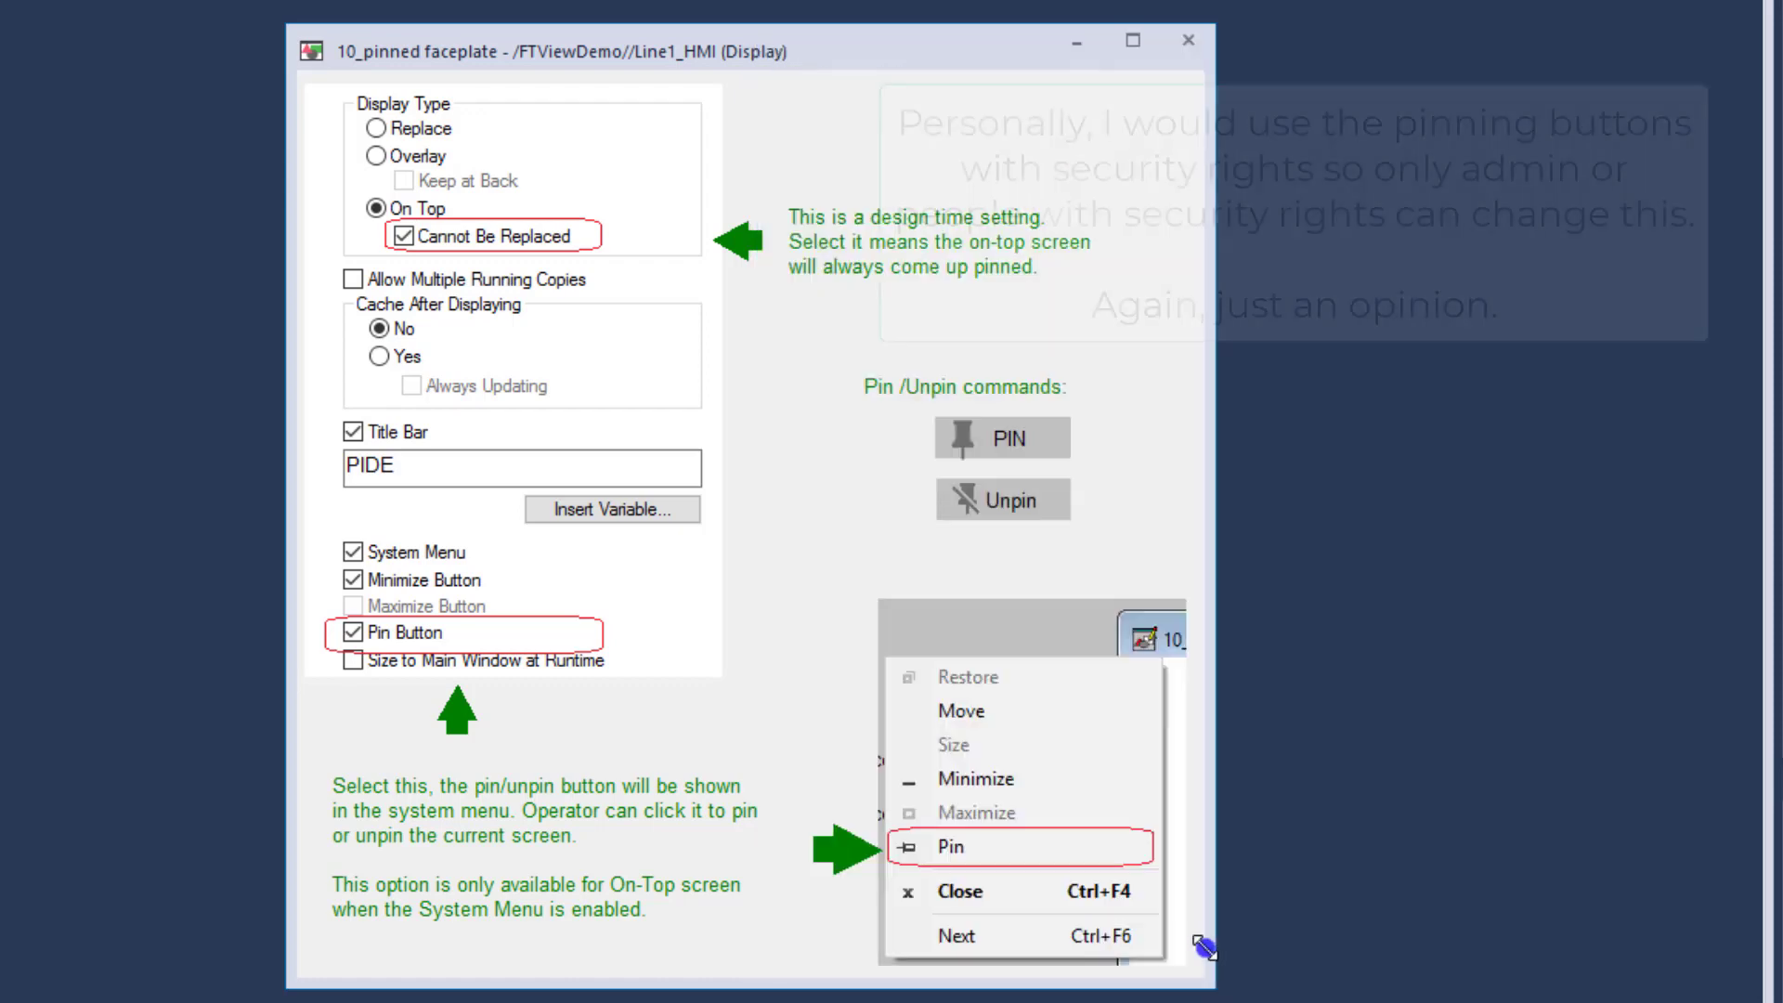
pyautogui.click(1003, 443)
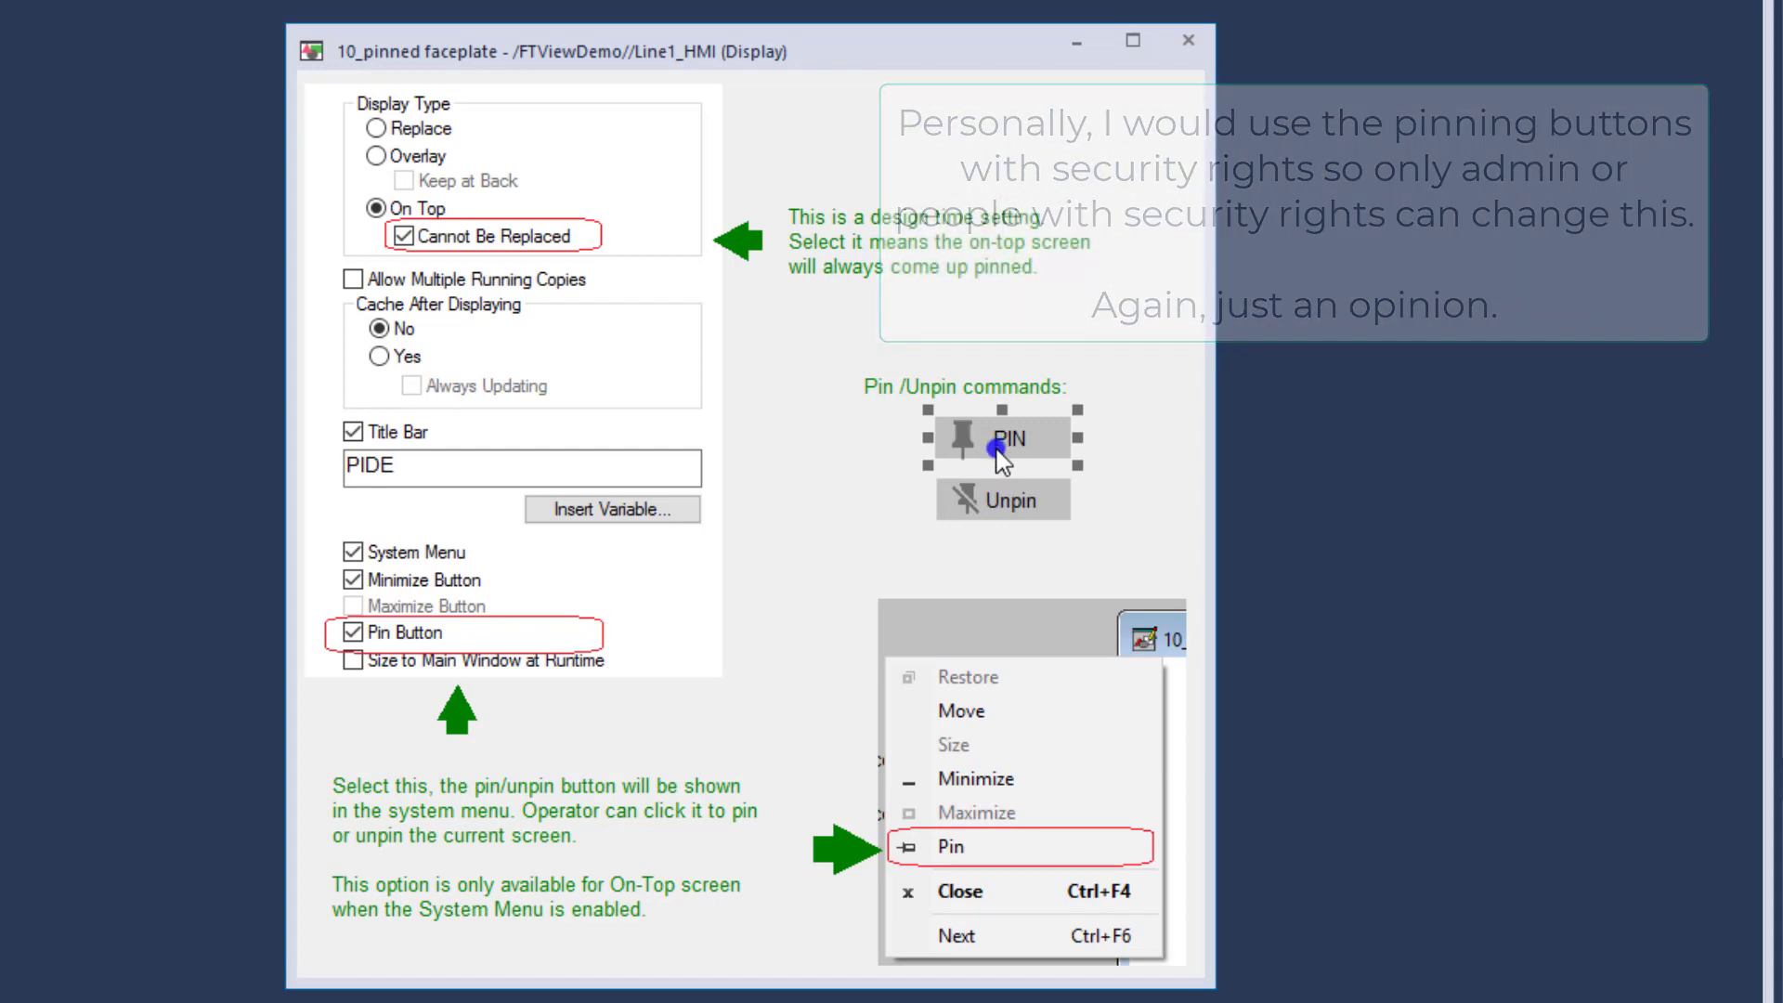
pyautogui.moveTo(854, 378); pyautogui.dragTo(1147, 561)
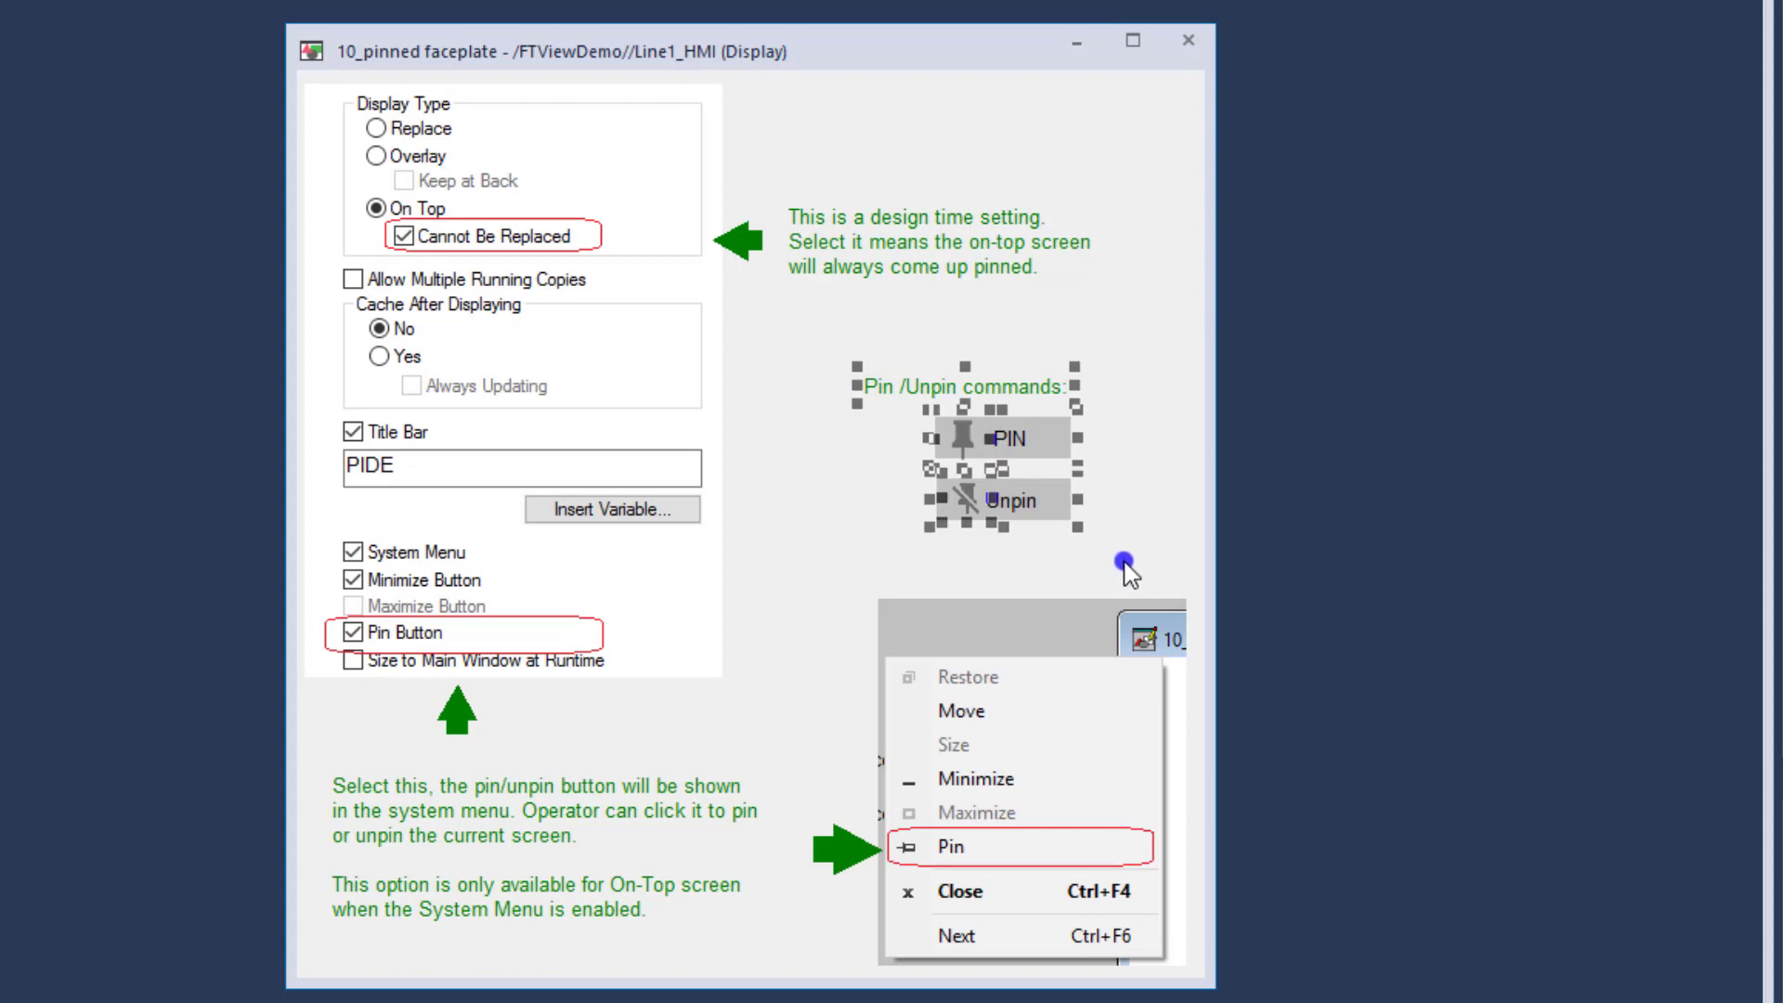
pyautogui.click(841, 534)
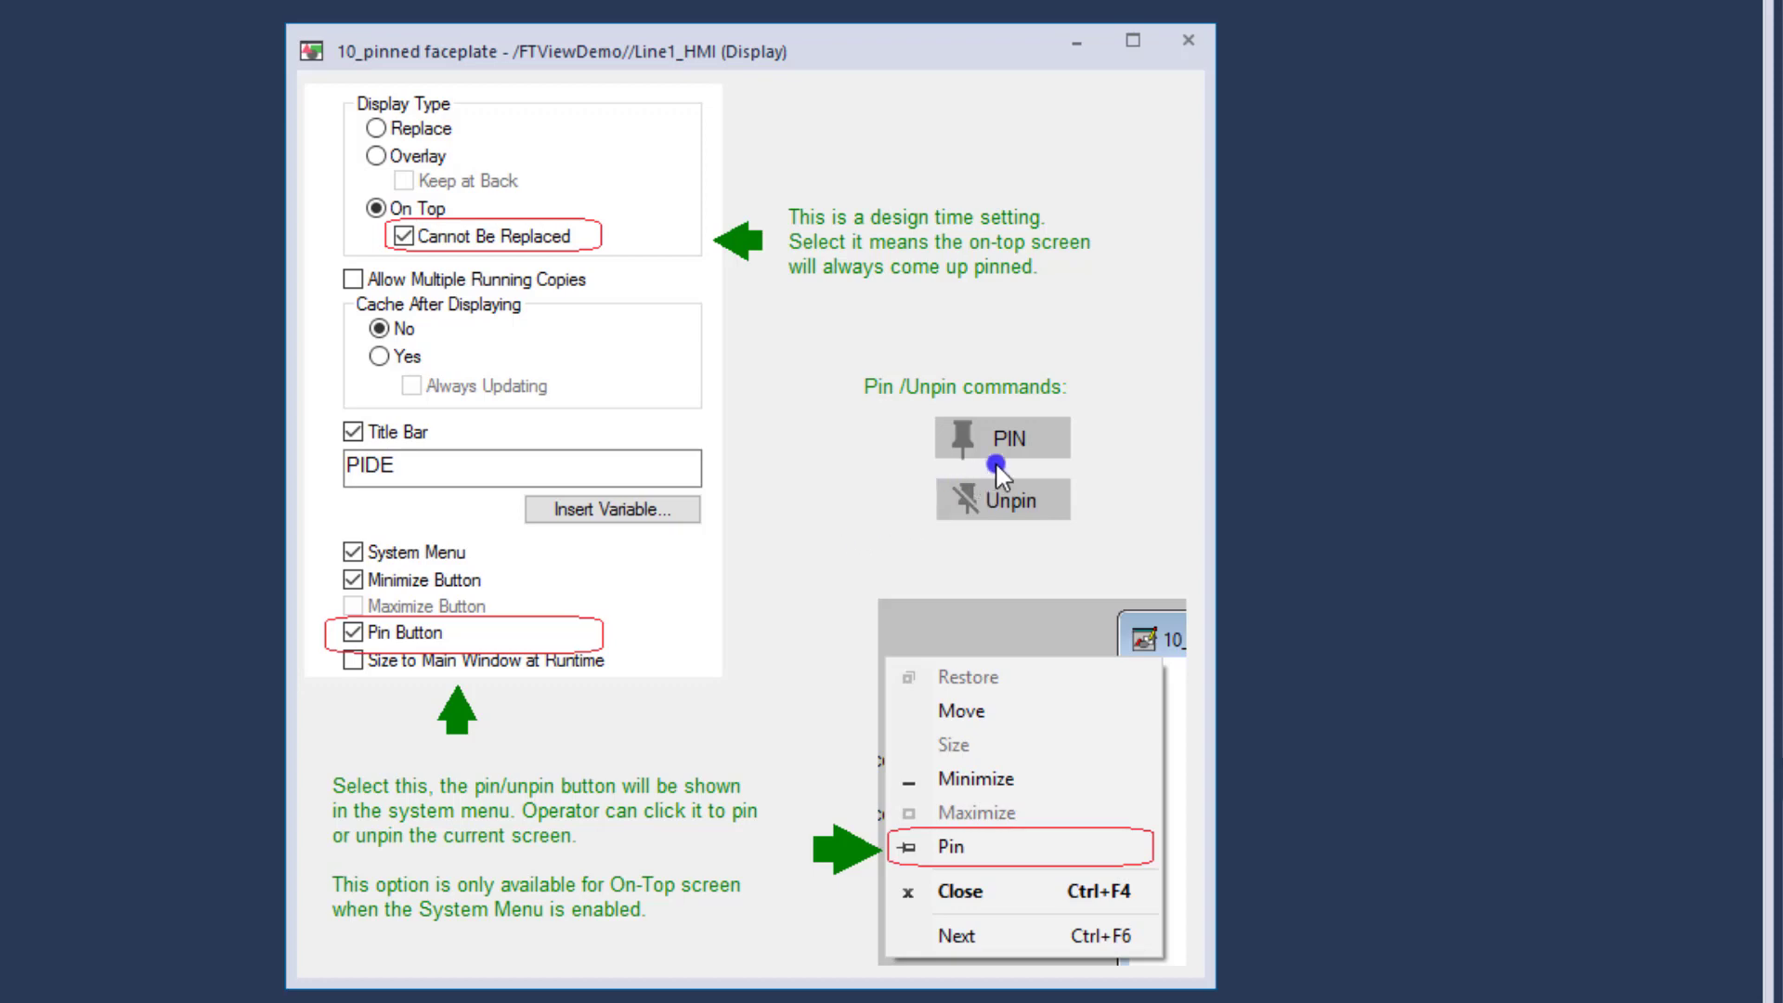
pyautogui.click(998, 435)
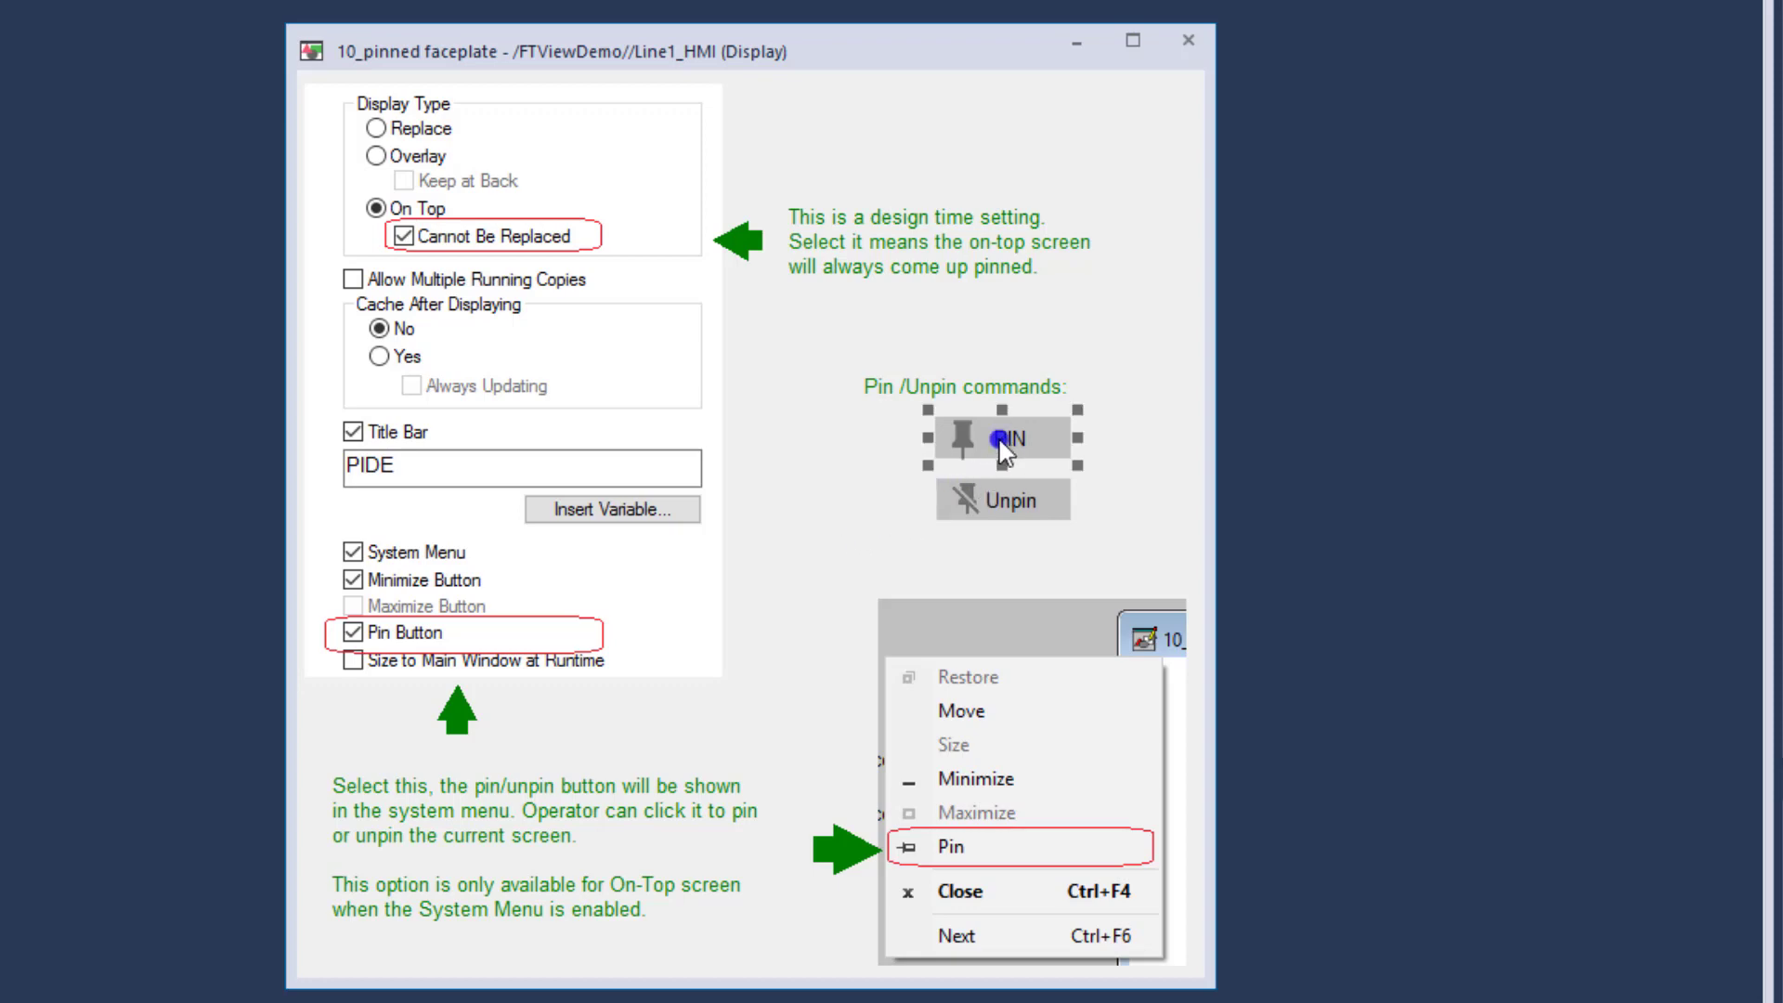
# - Review the pinned faceplate's display settings once more and dismiss them without changing anything
pyautogui.rightClick(877, 118)
pyautogui.click(970, 138)
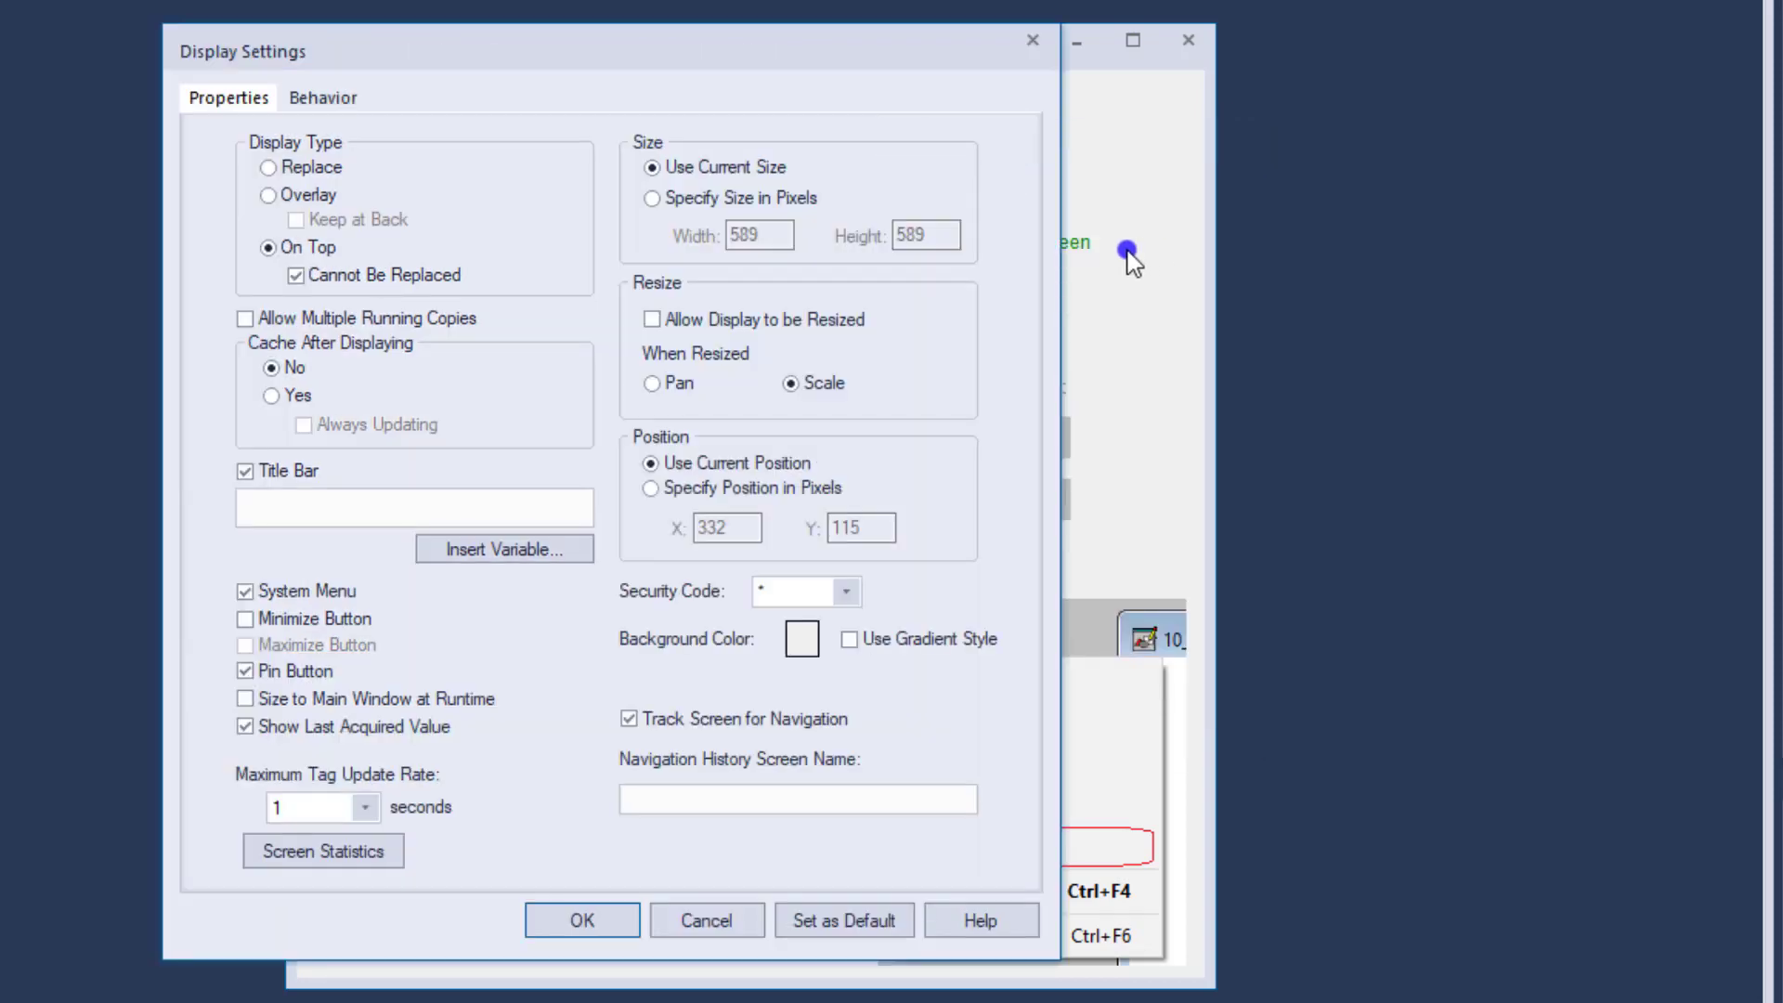
pyautogui.moveTo(994, 87); pyautogui.dragTo(1400, 147)
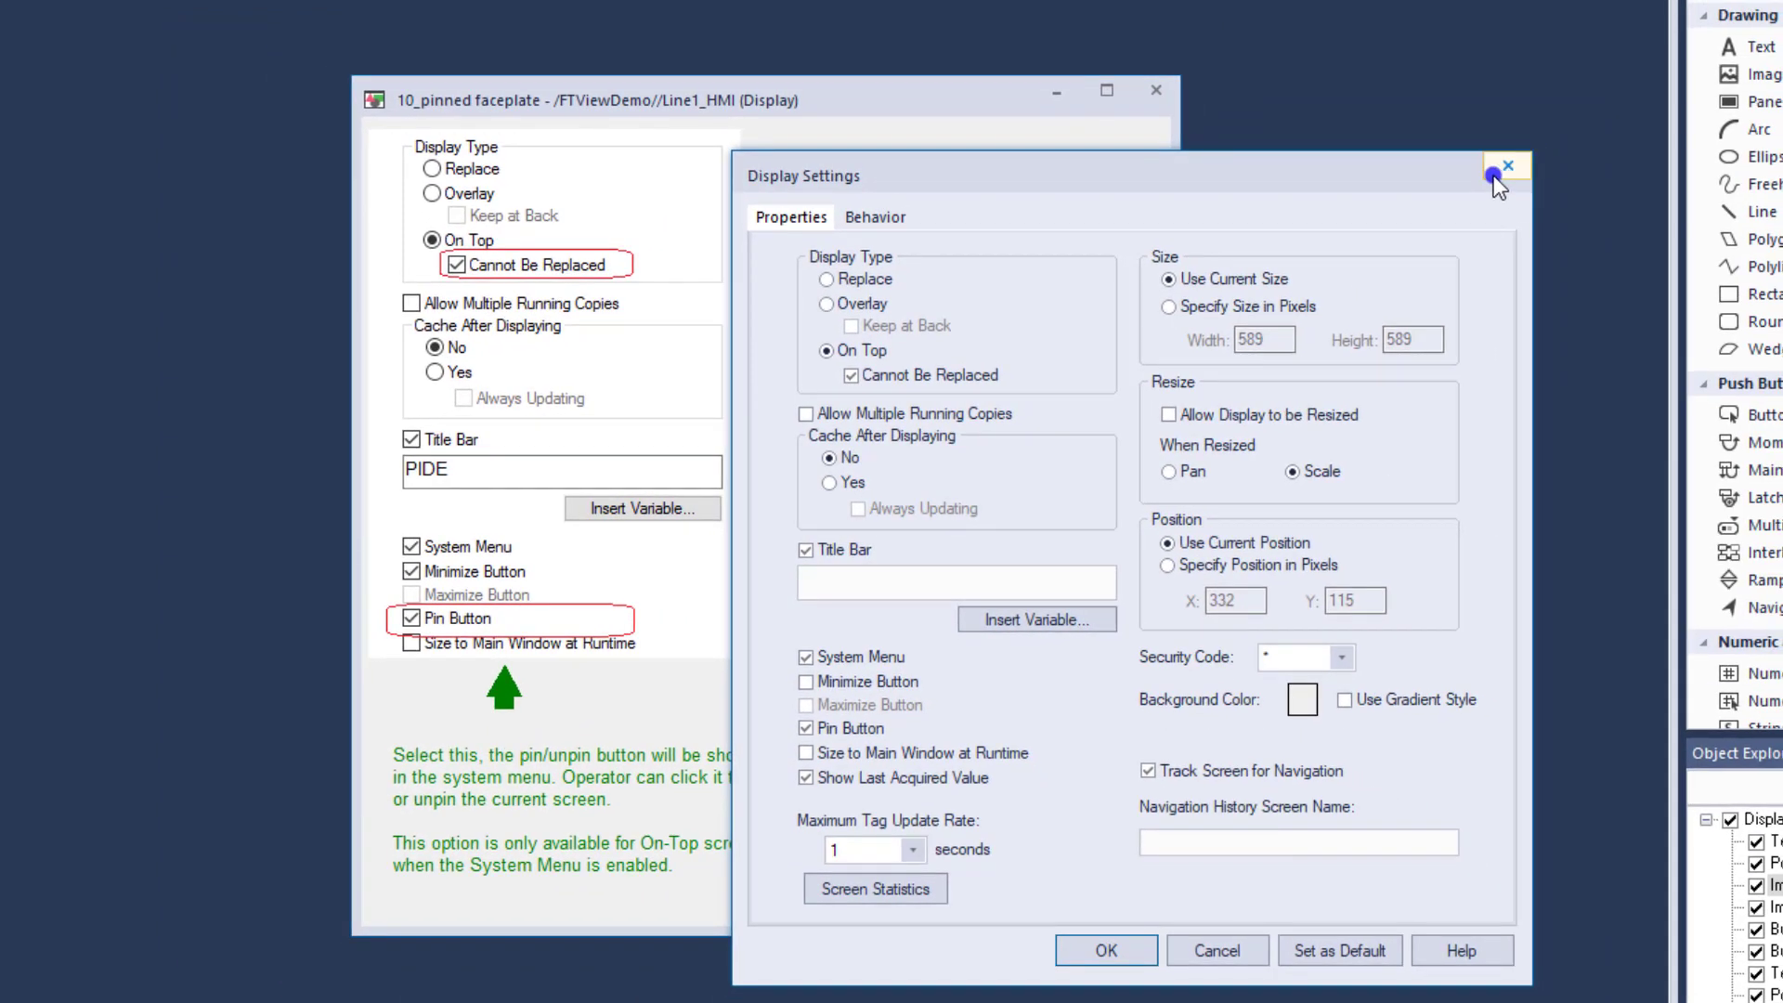
pyautogui.click(1497, 174)
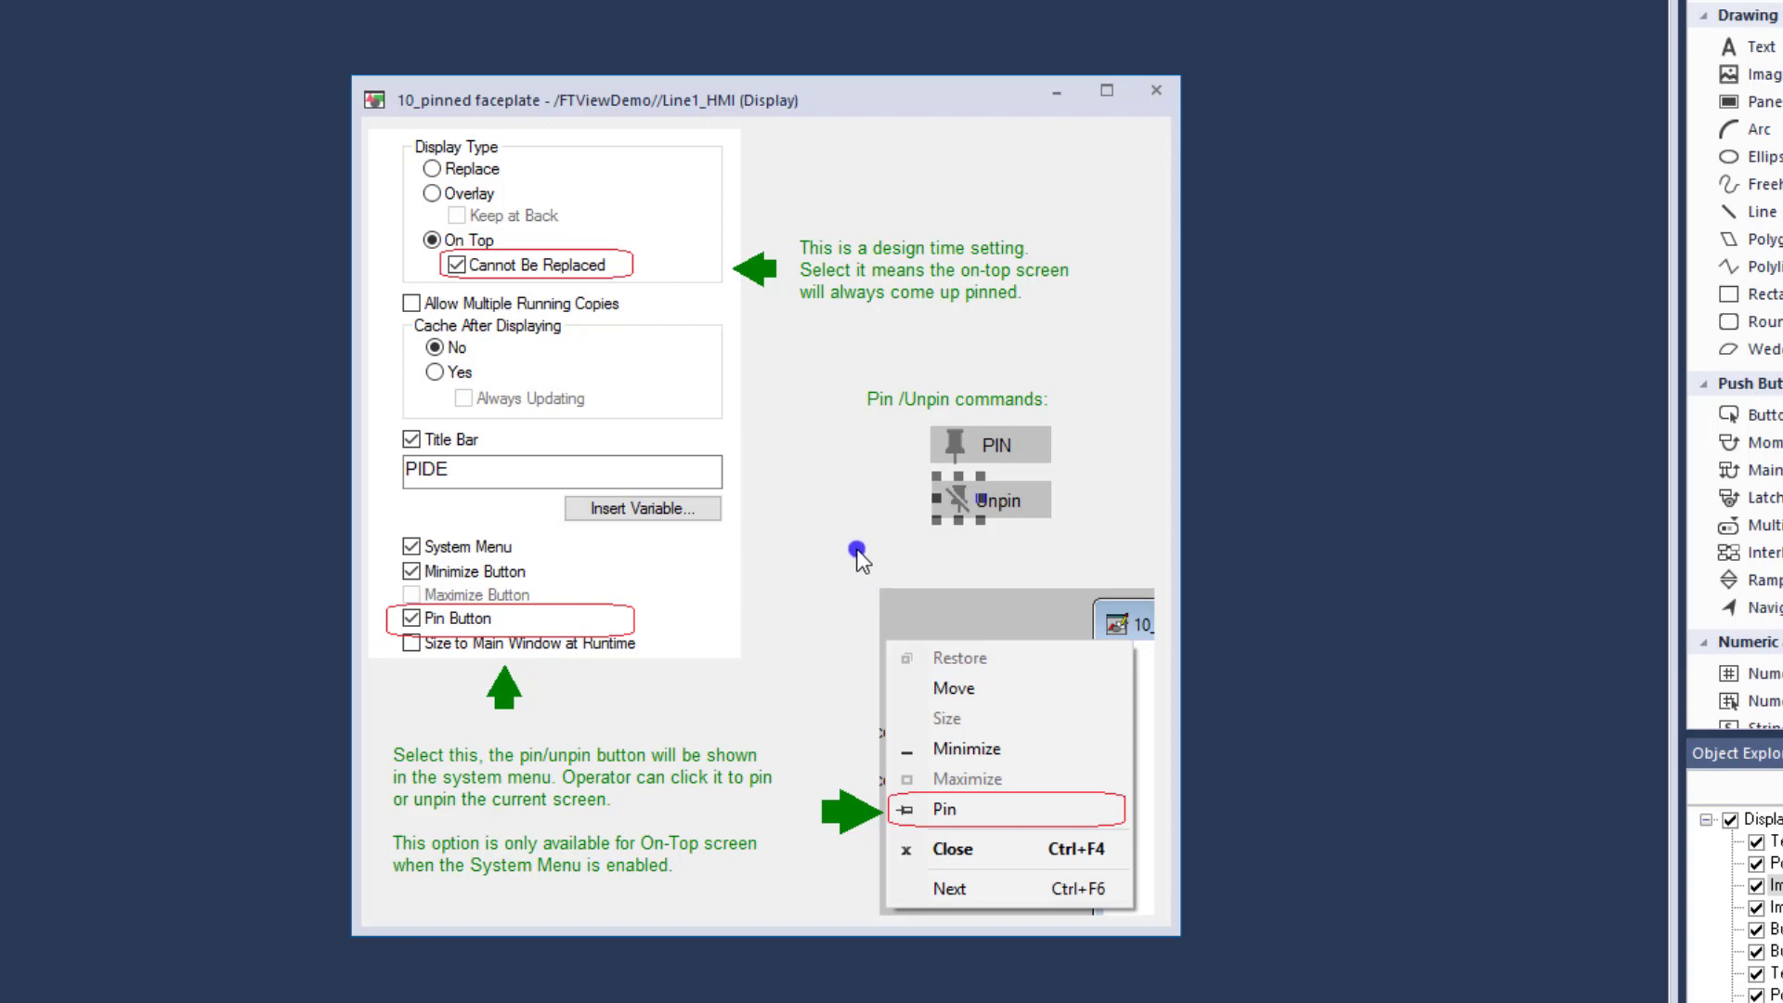
# - Open the PIN button's properties to view its general settings and dismiss them without changes
pyautogui.click(977, 443)
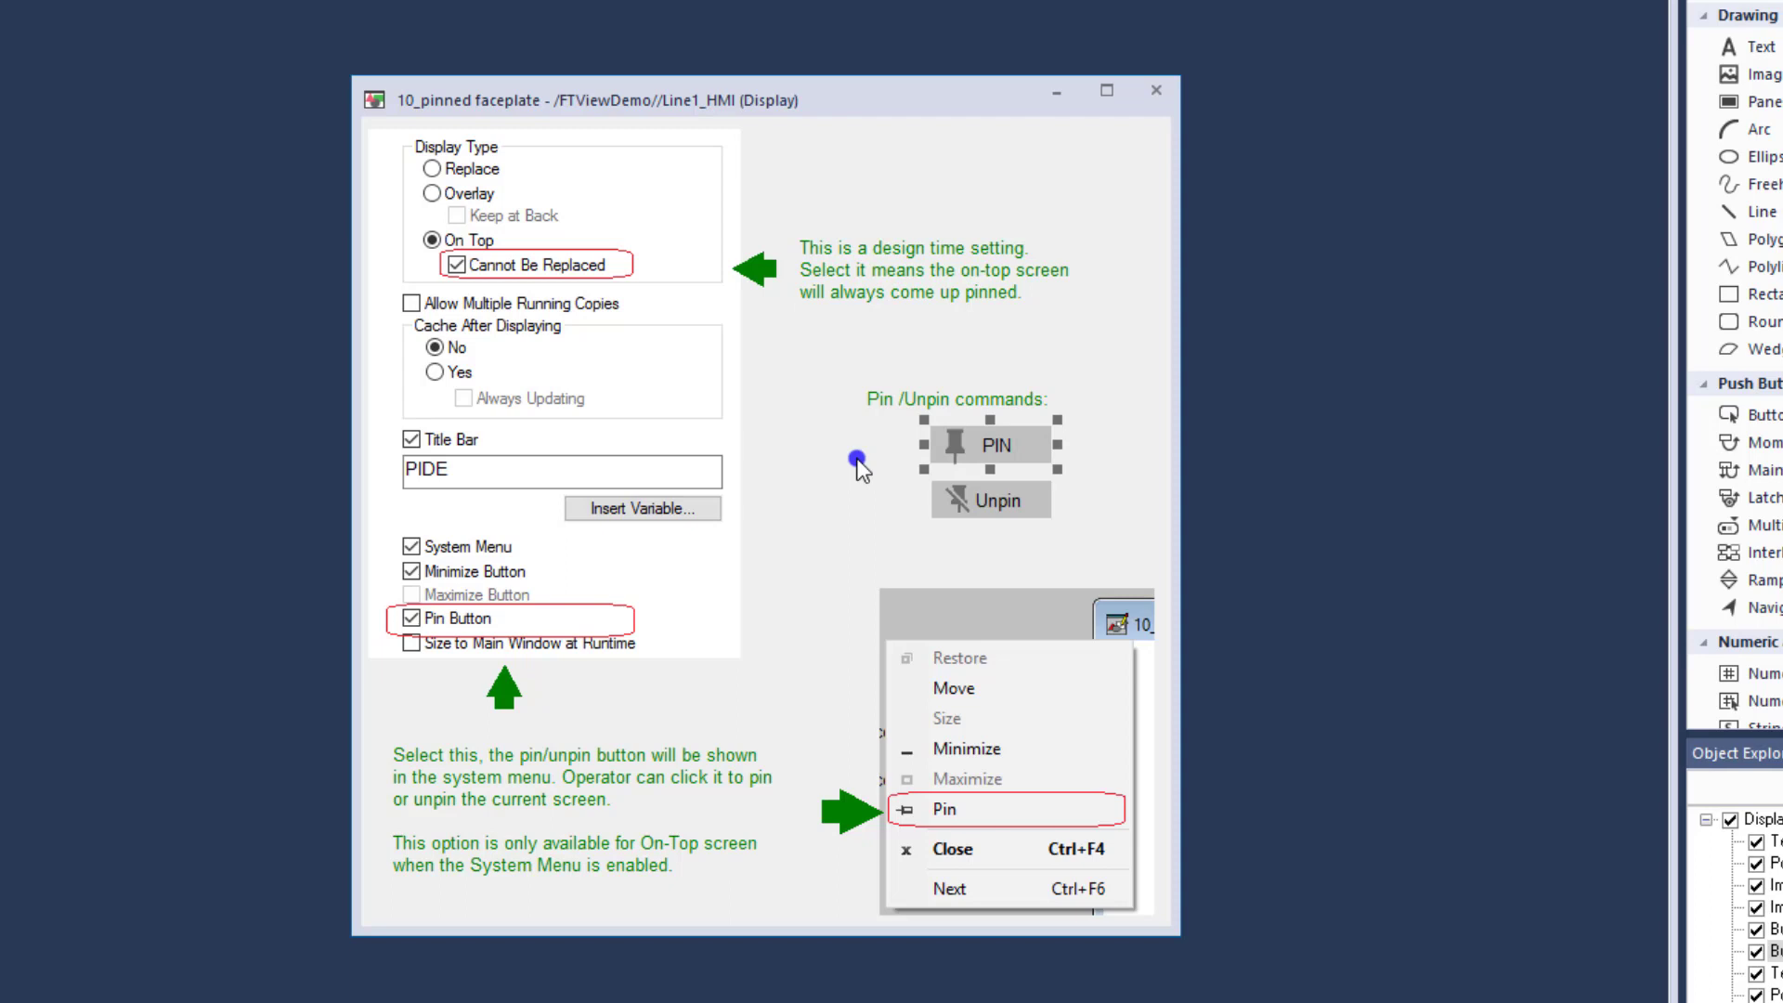
pyautogui.rightClick(988, 449)
pyautogui.click(1090, 368)
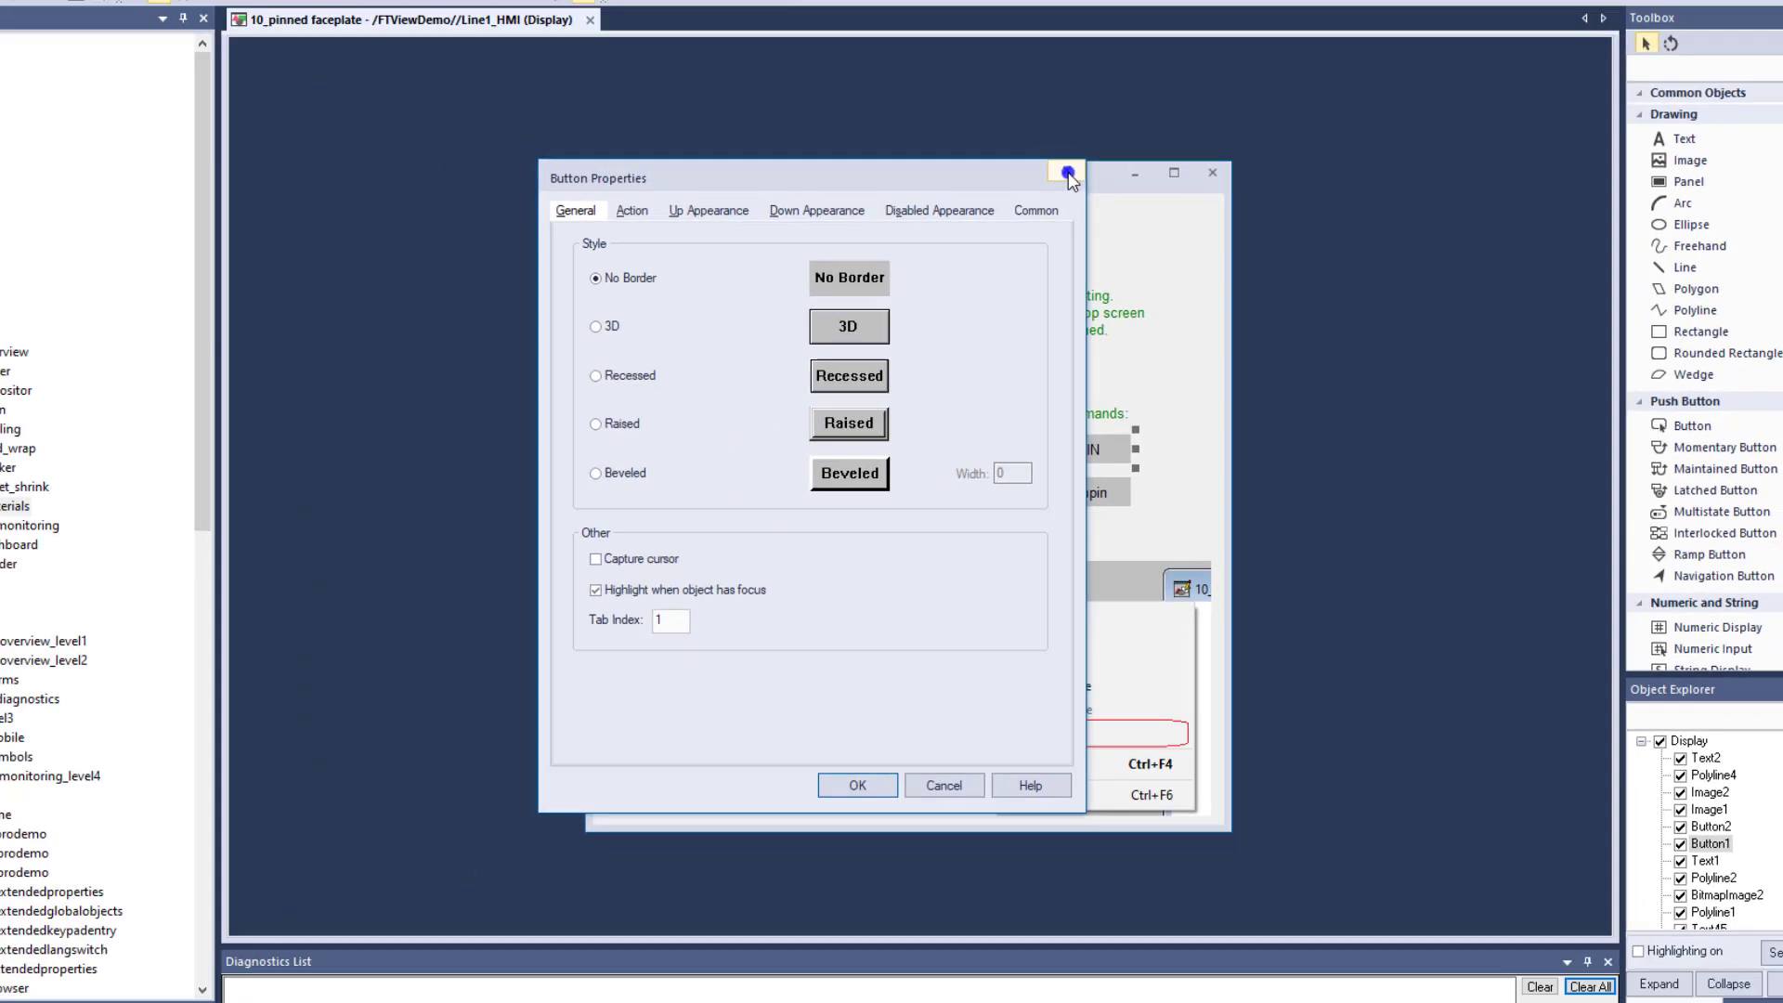
pyautogui.click(968, 87)
# - Draw a new push button near the upper edge of the display, above the design-time setting note
pyautogui.click(230, 32)
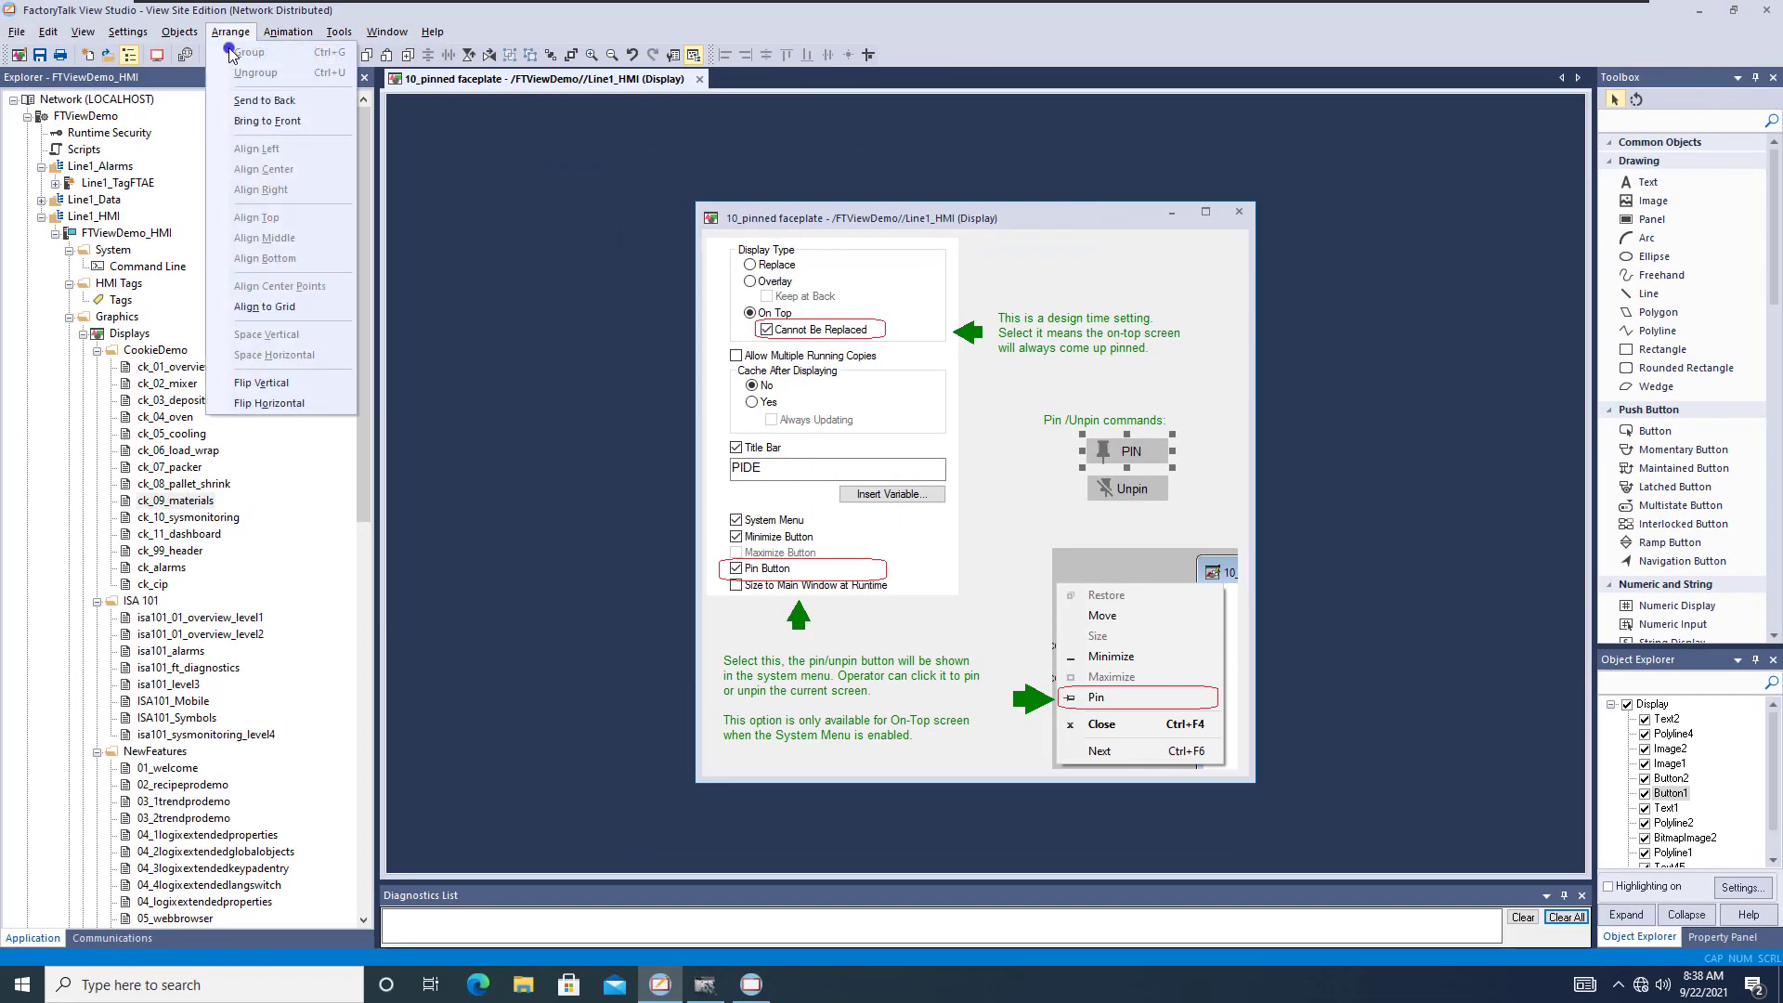
pyautogui.moveTo(180, 33)
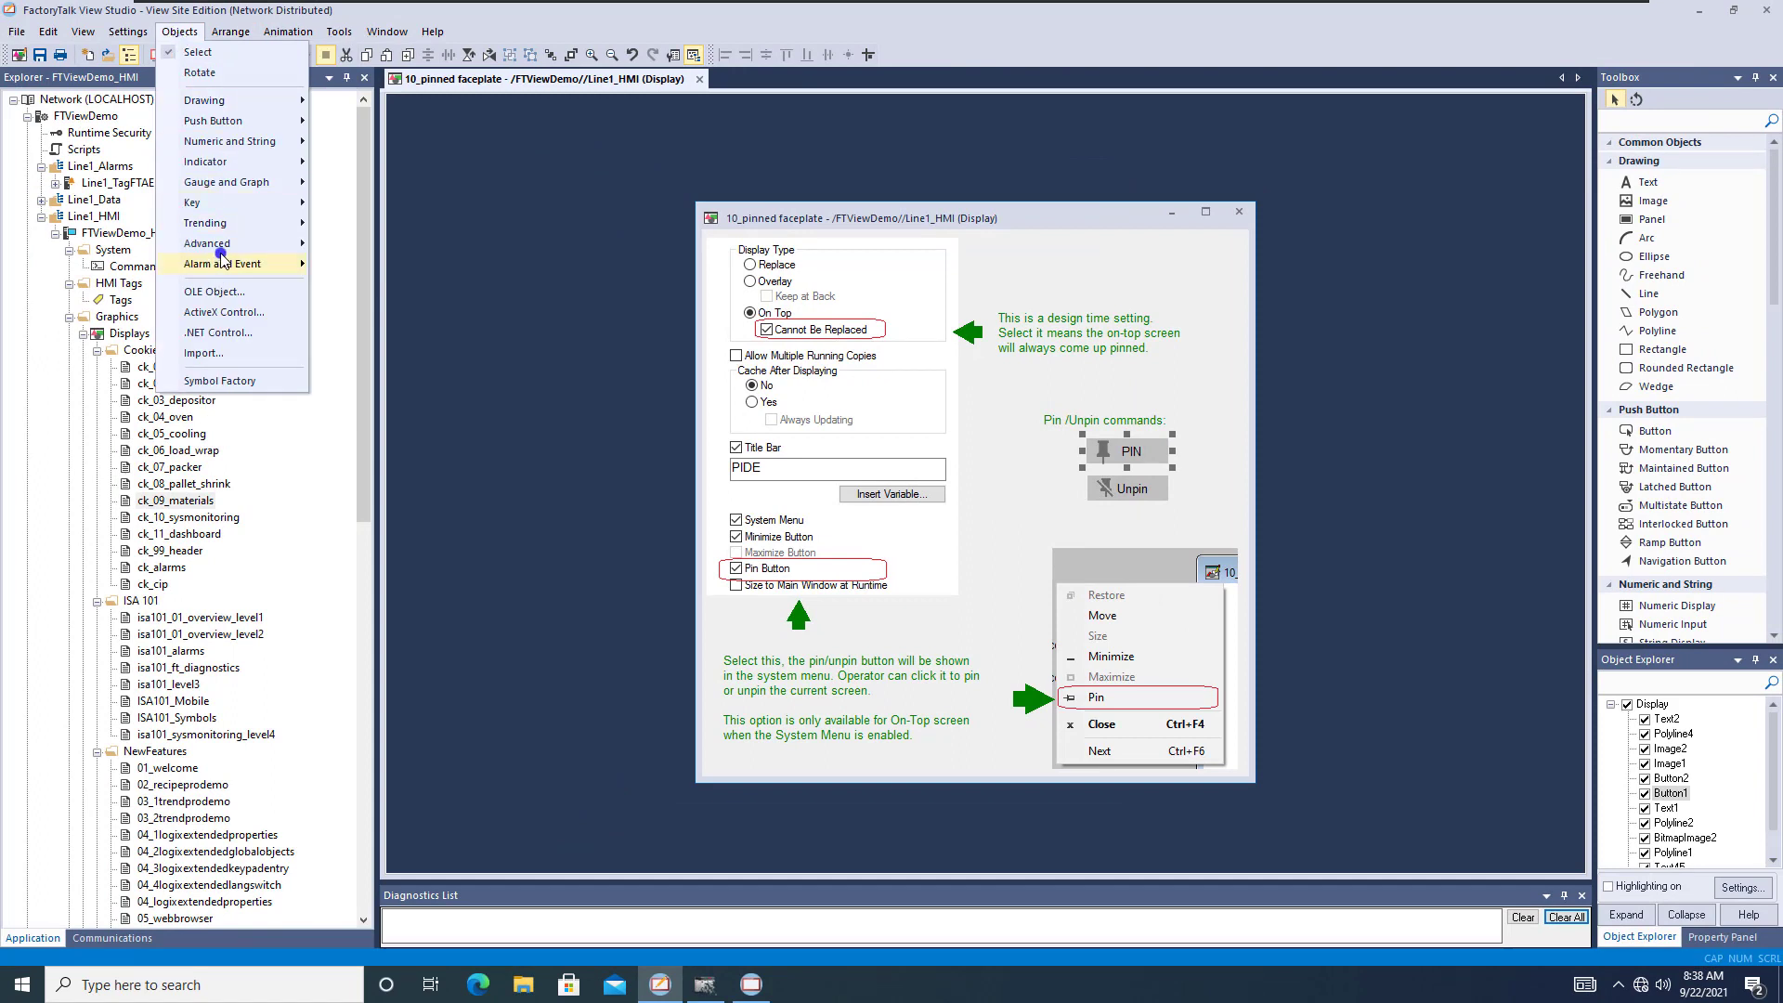
pyautogui.moveTo(221, 249)
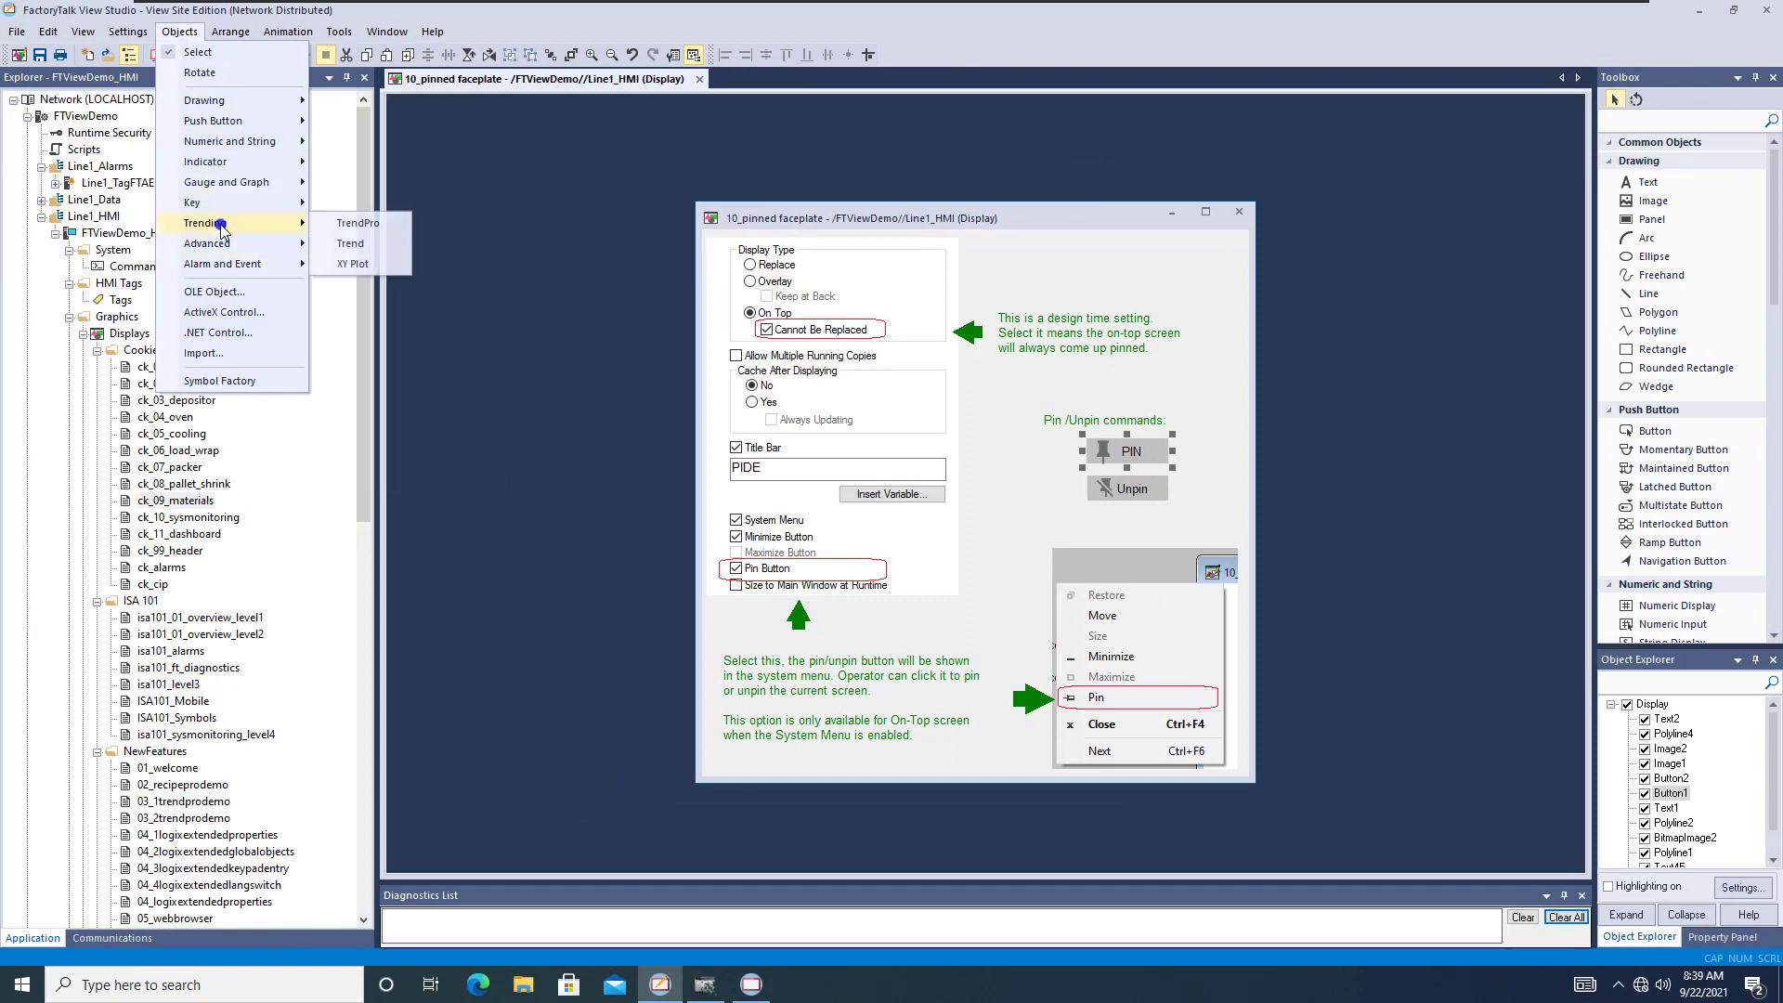
pyautogui.moveTo(232, 126)
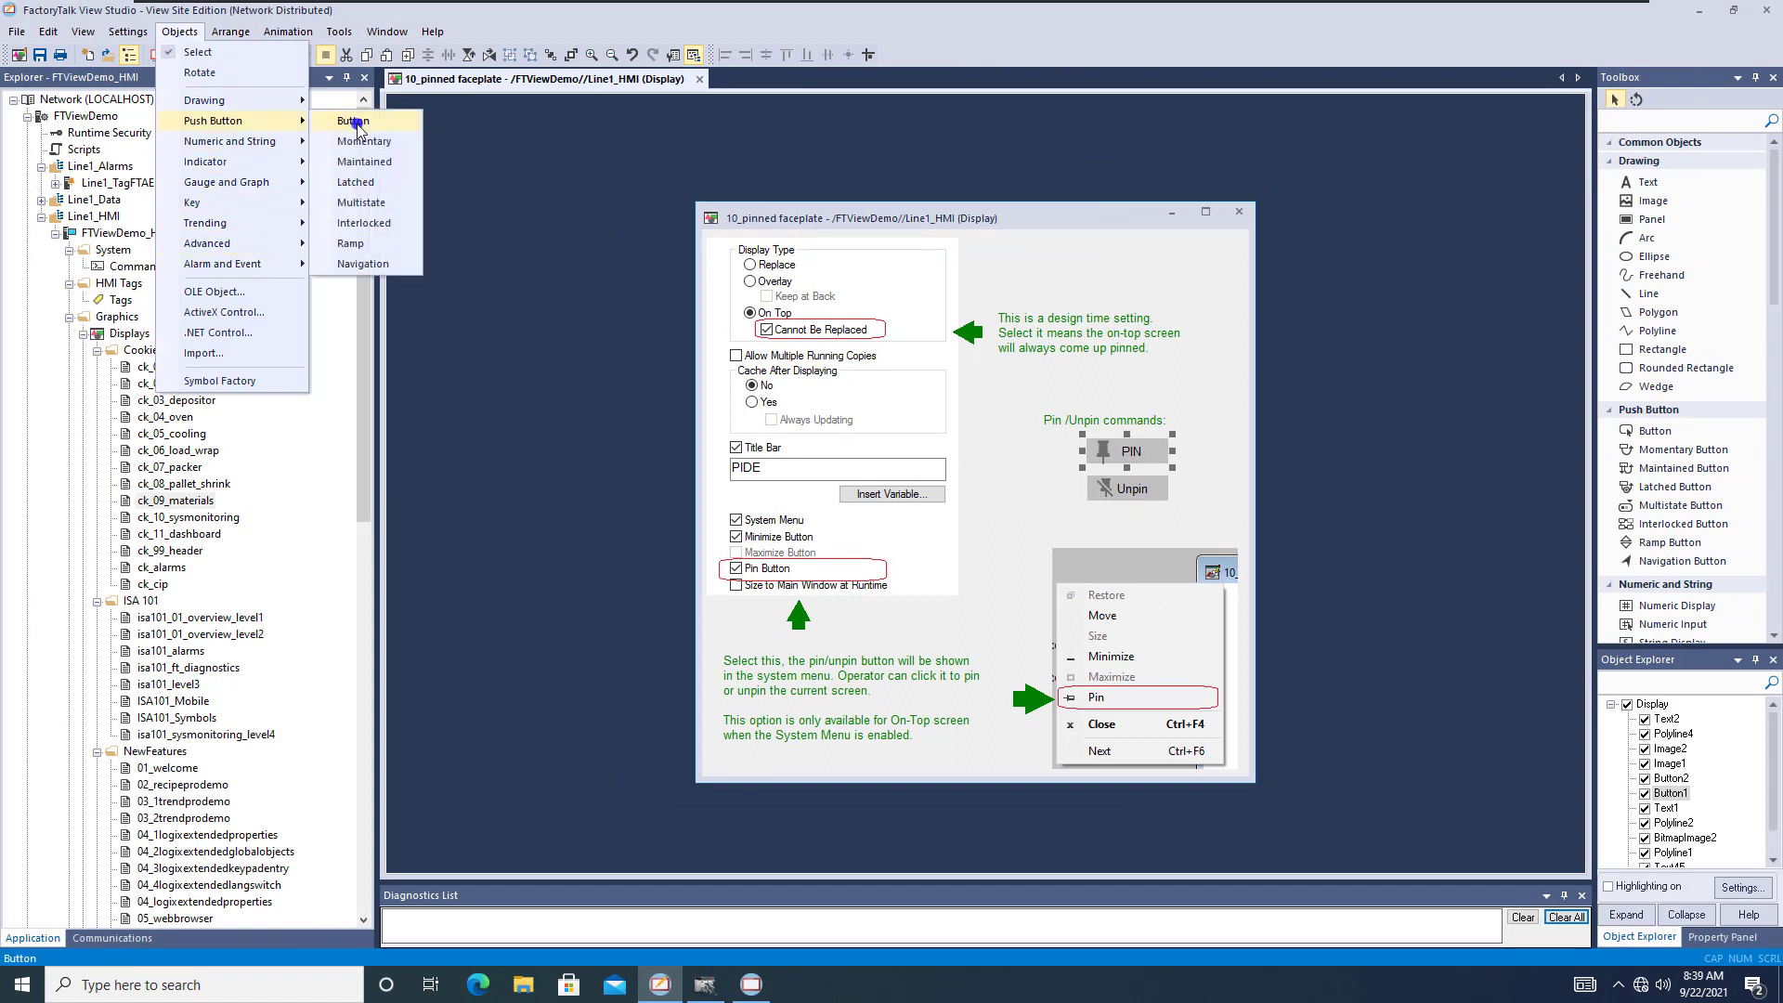
pyautogui.click(358, 124)
pyautogui.moveTo(1021, 247); pyautogui.dragTo(1140, 279)
# - Open the new button's Action settings and view the commands available for its release action without choosing one
pyautogui.click(749, 260)
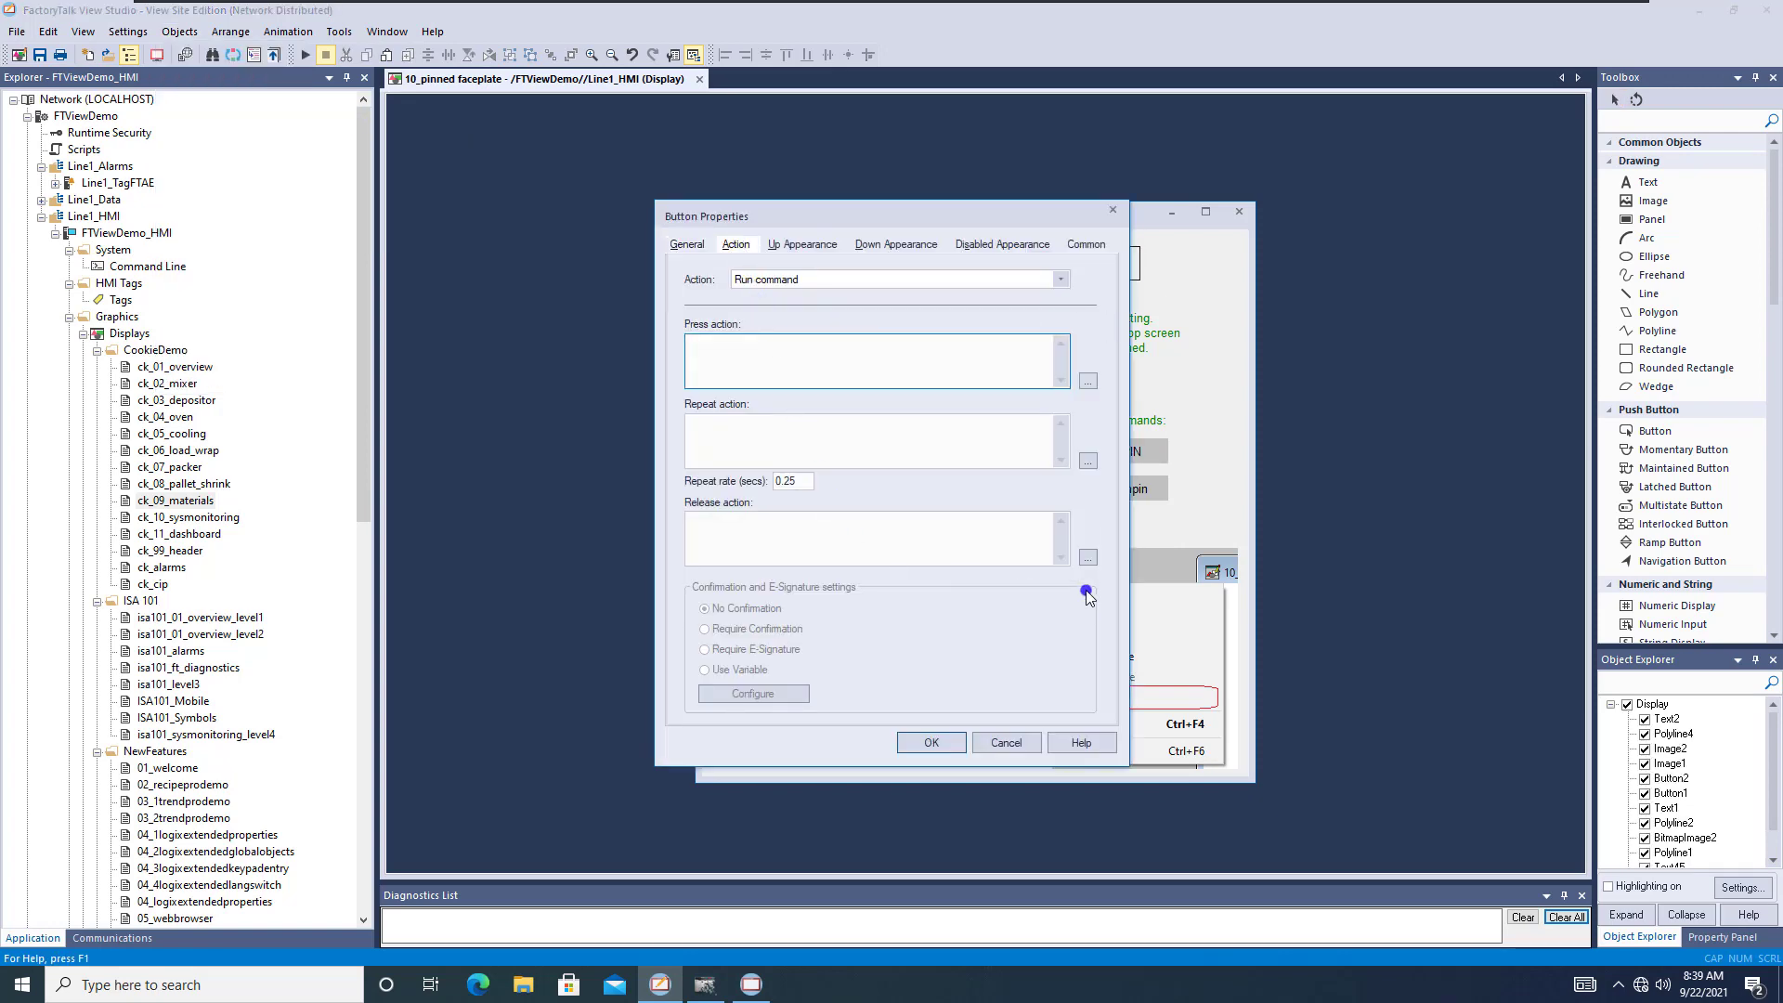
pyautogui.click(1087, 559)
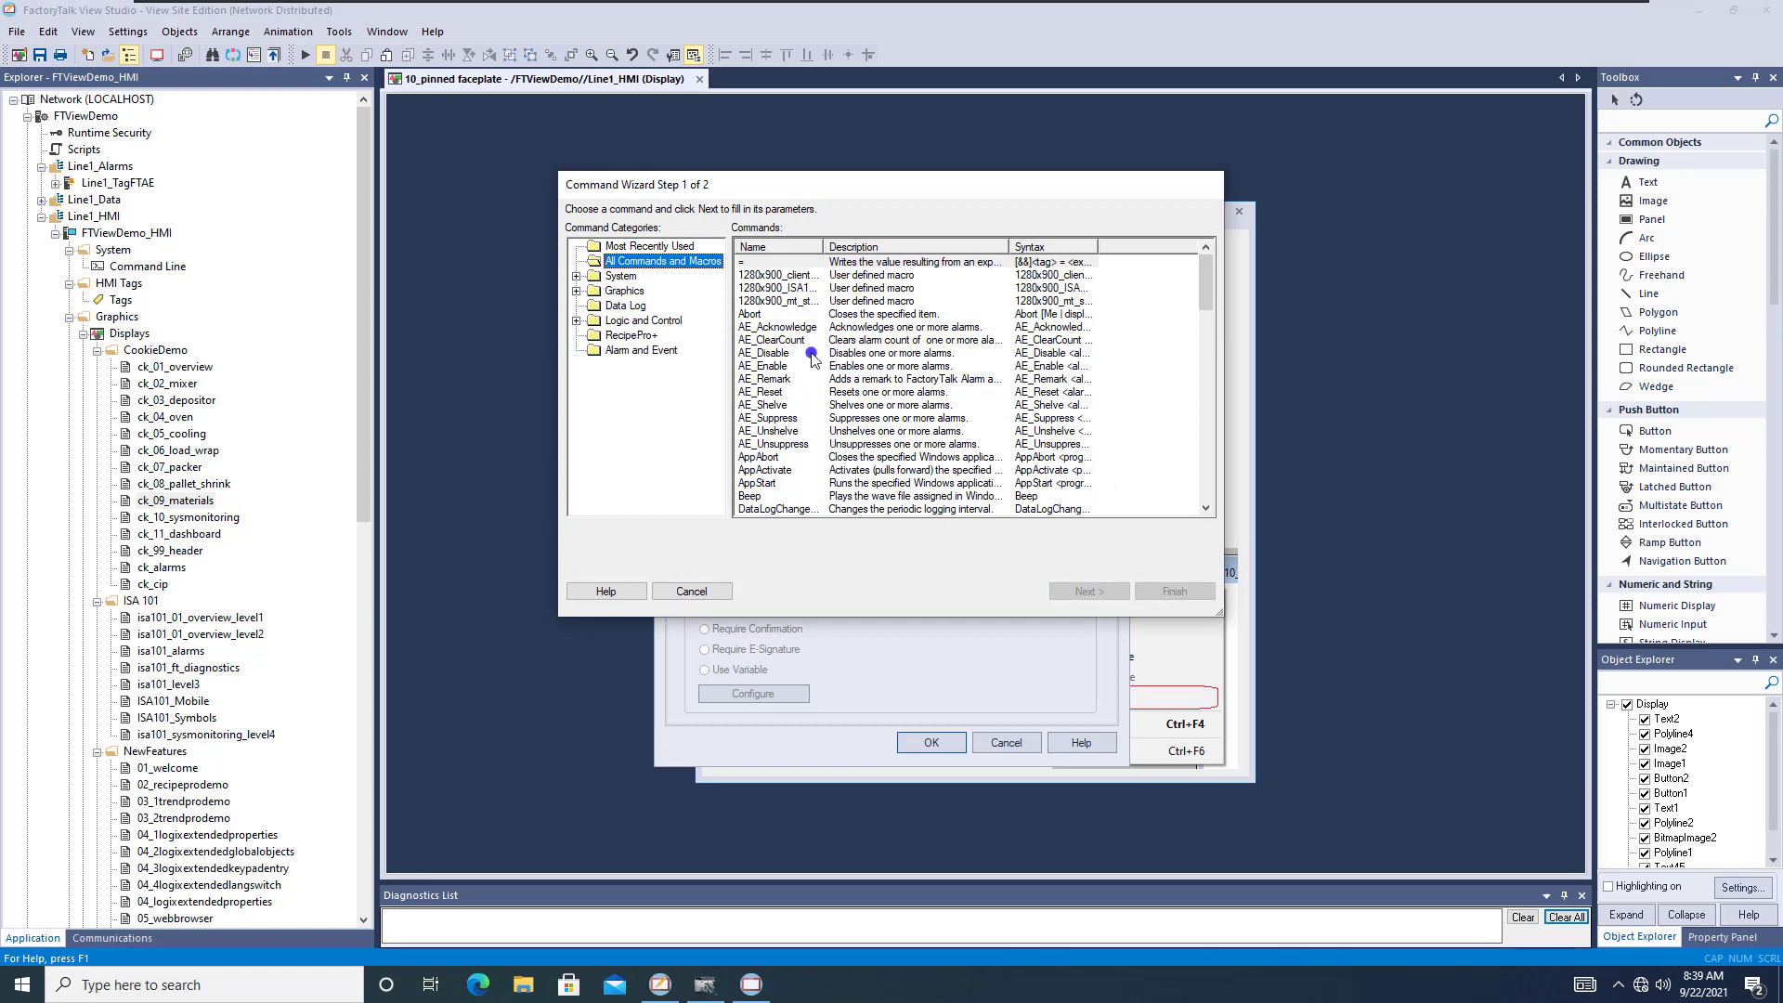
pyautogui.click(717, 592)
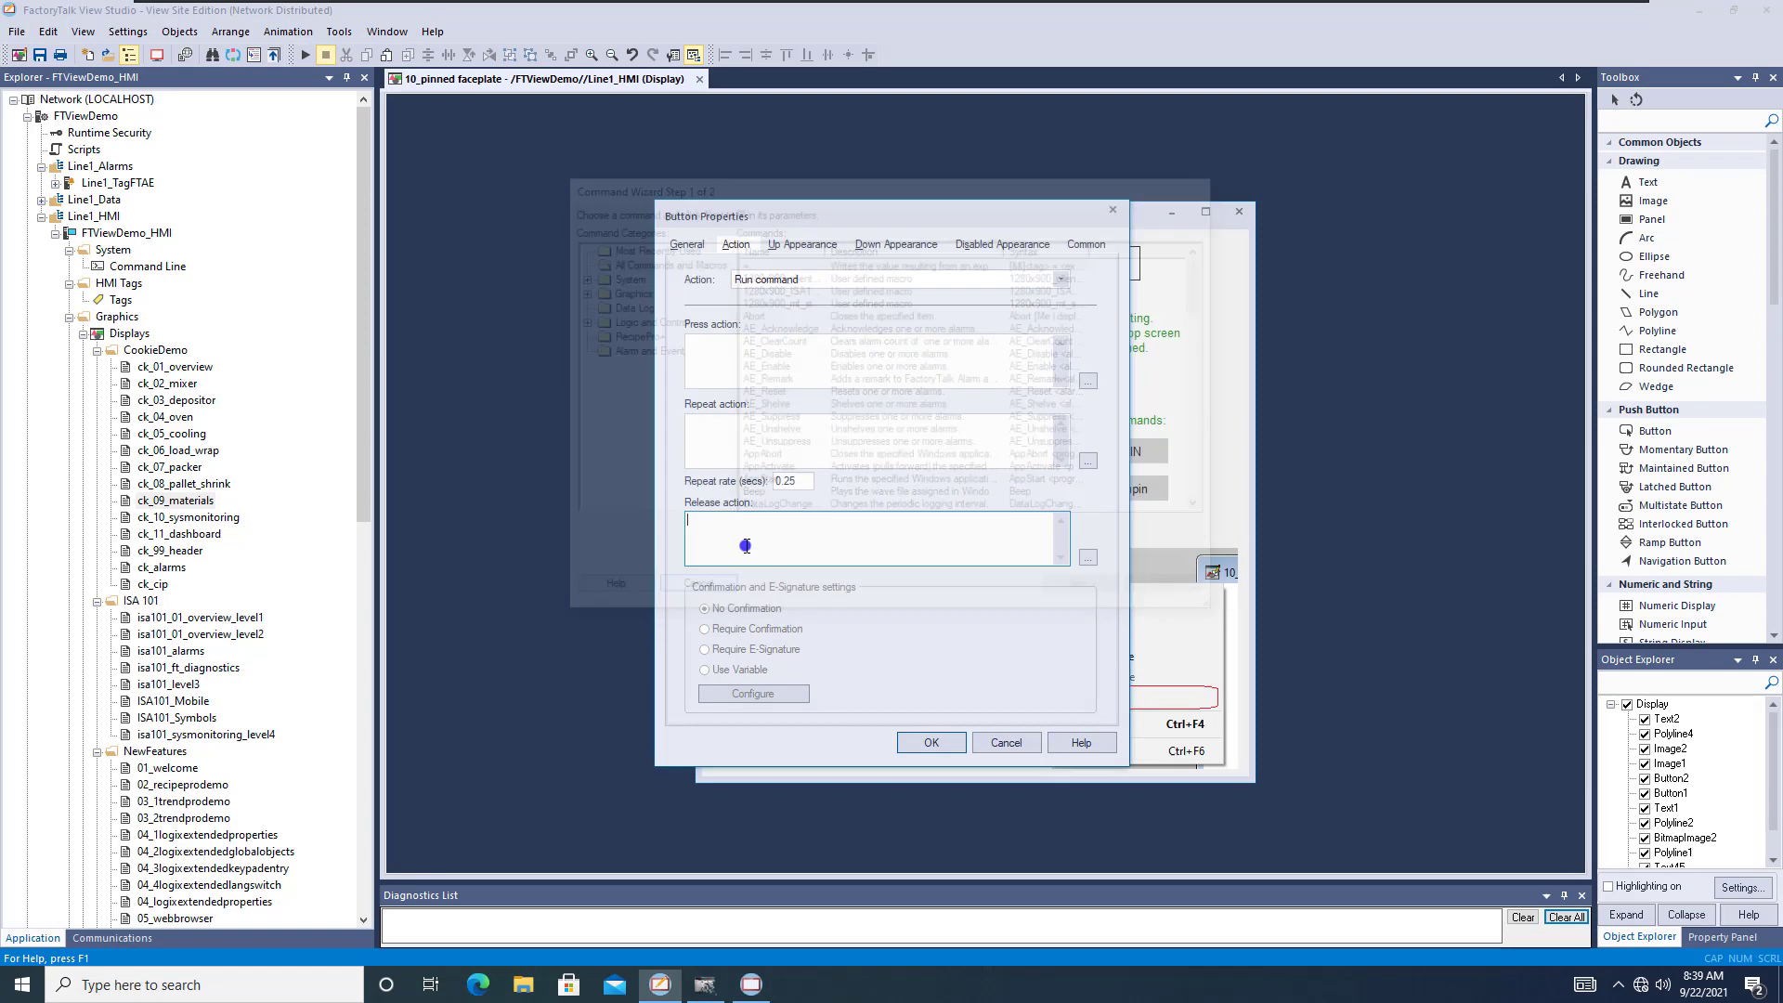
pyautogui.click(790, 367)
pyautogui.click(789, 527)
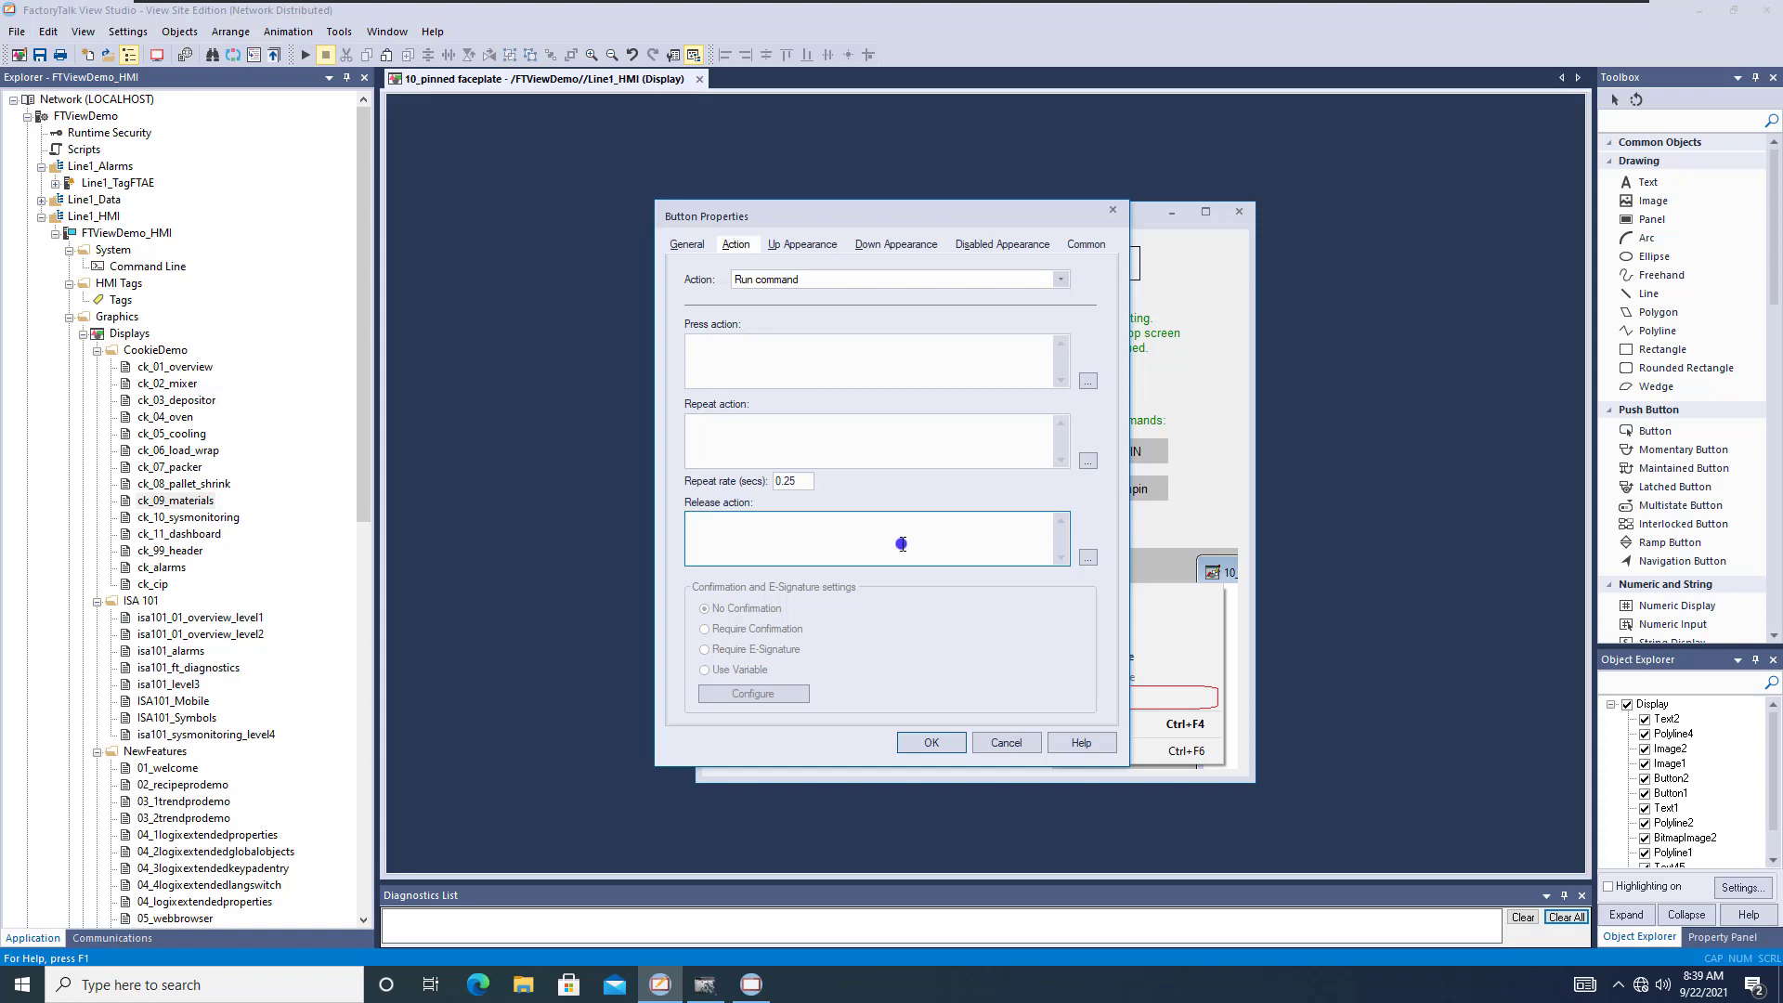
# - Set the new button's release action to the Pin command from the Command Wizard
pyautogui.click(1090, 561)
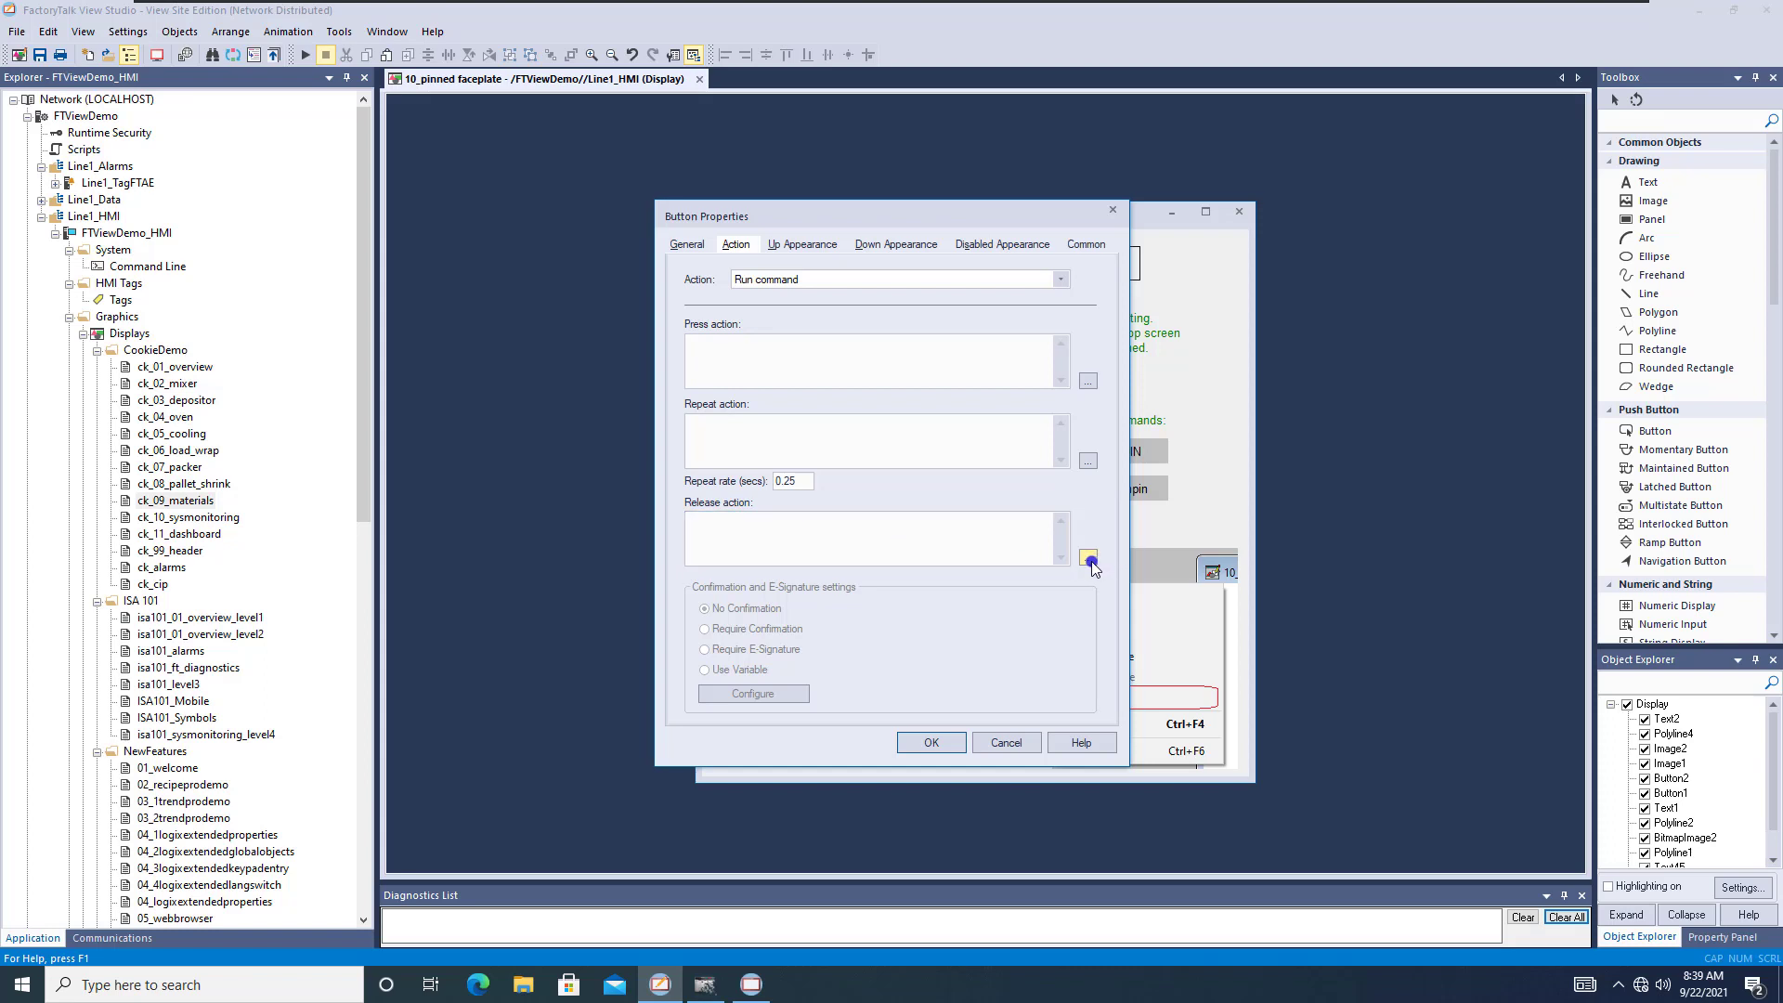
pyautogui.scroll(-4, 761, 366)
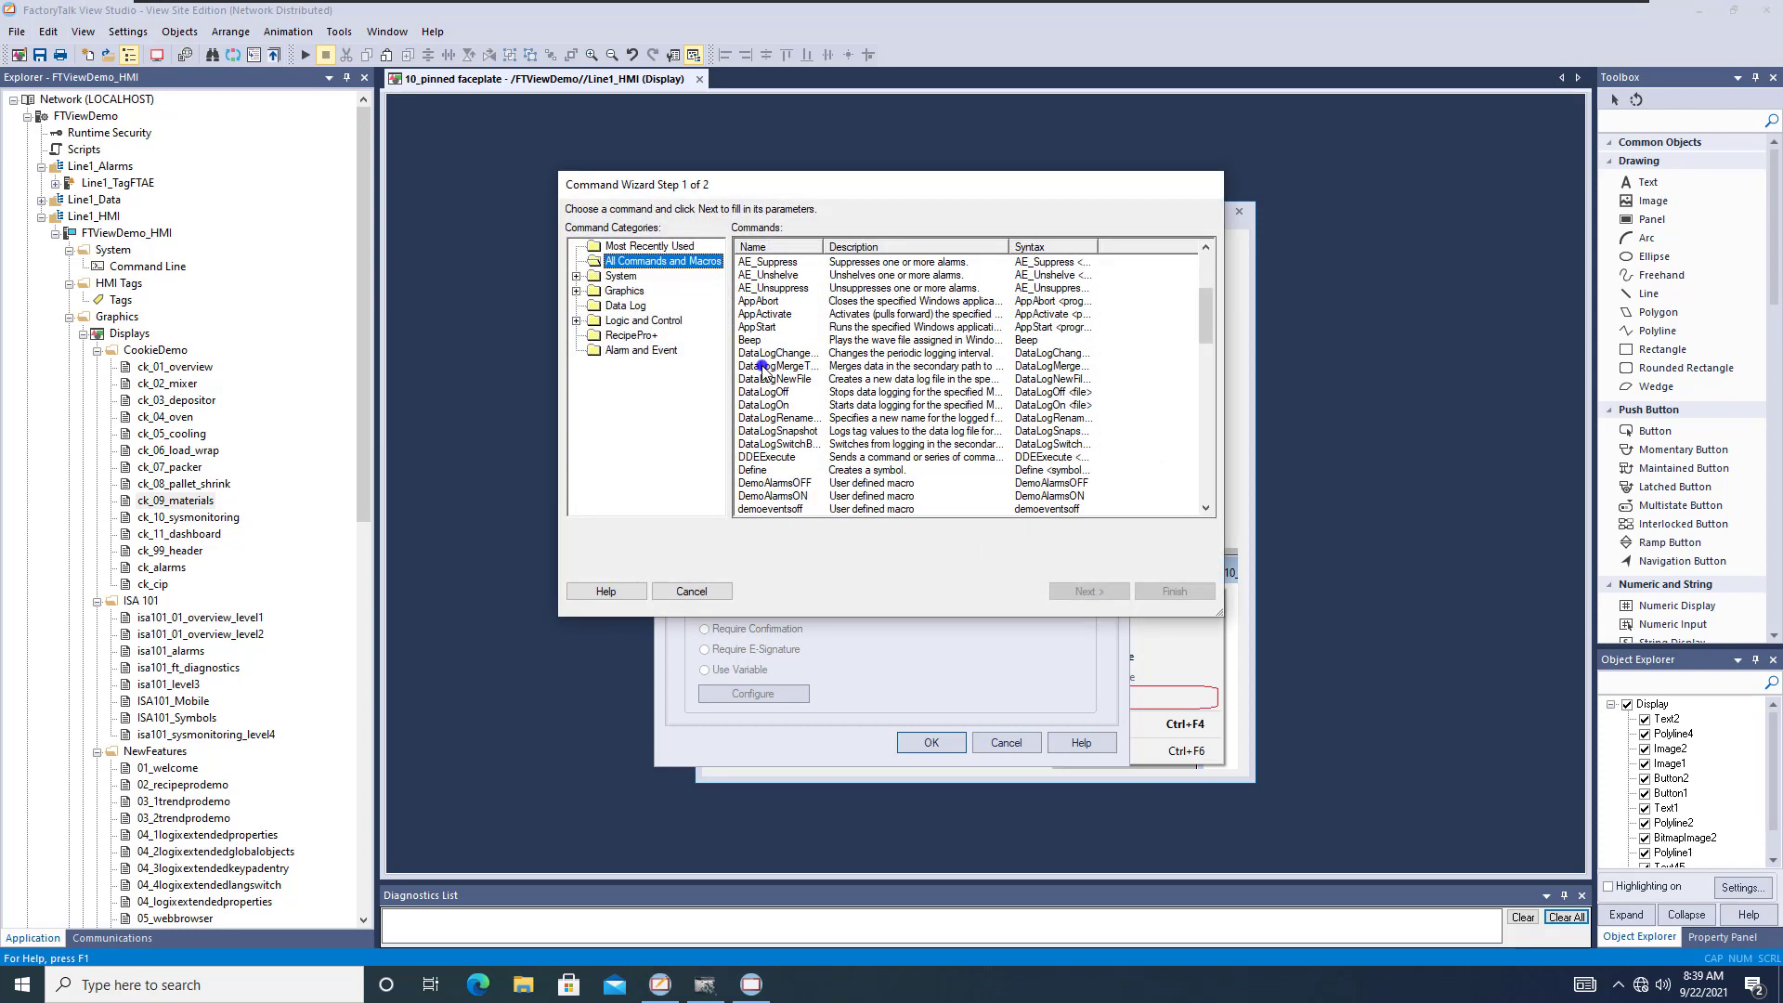
pyautogui.scroll(-9, 762, 368)
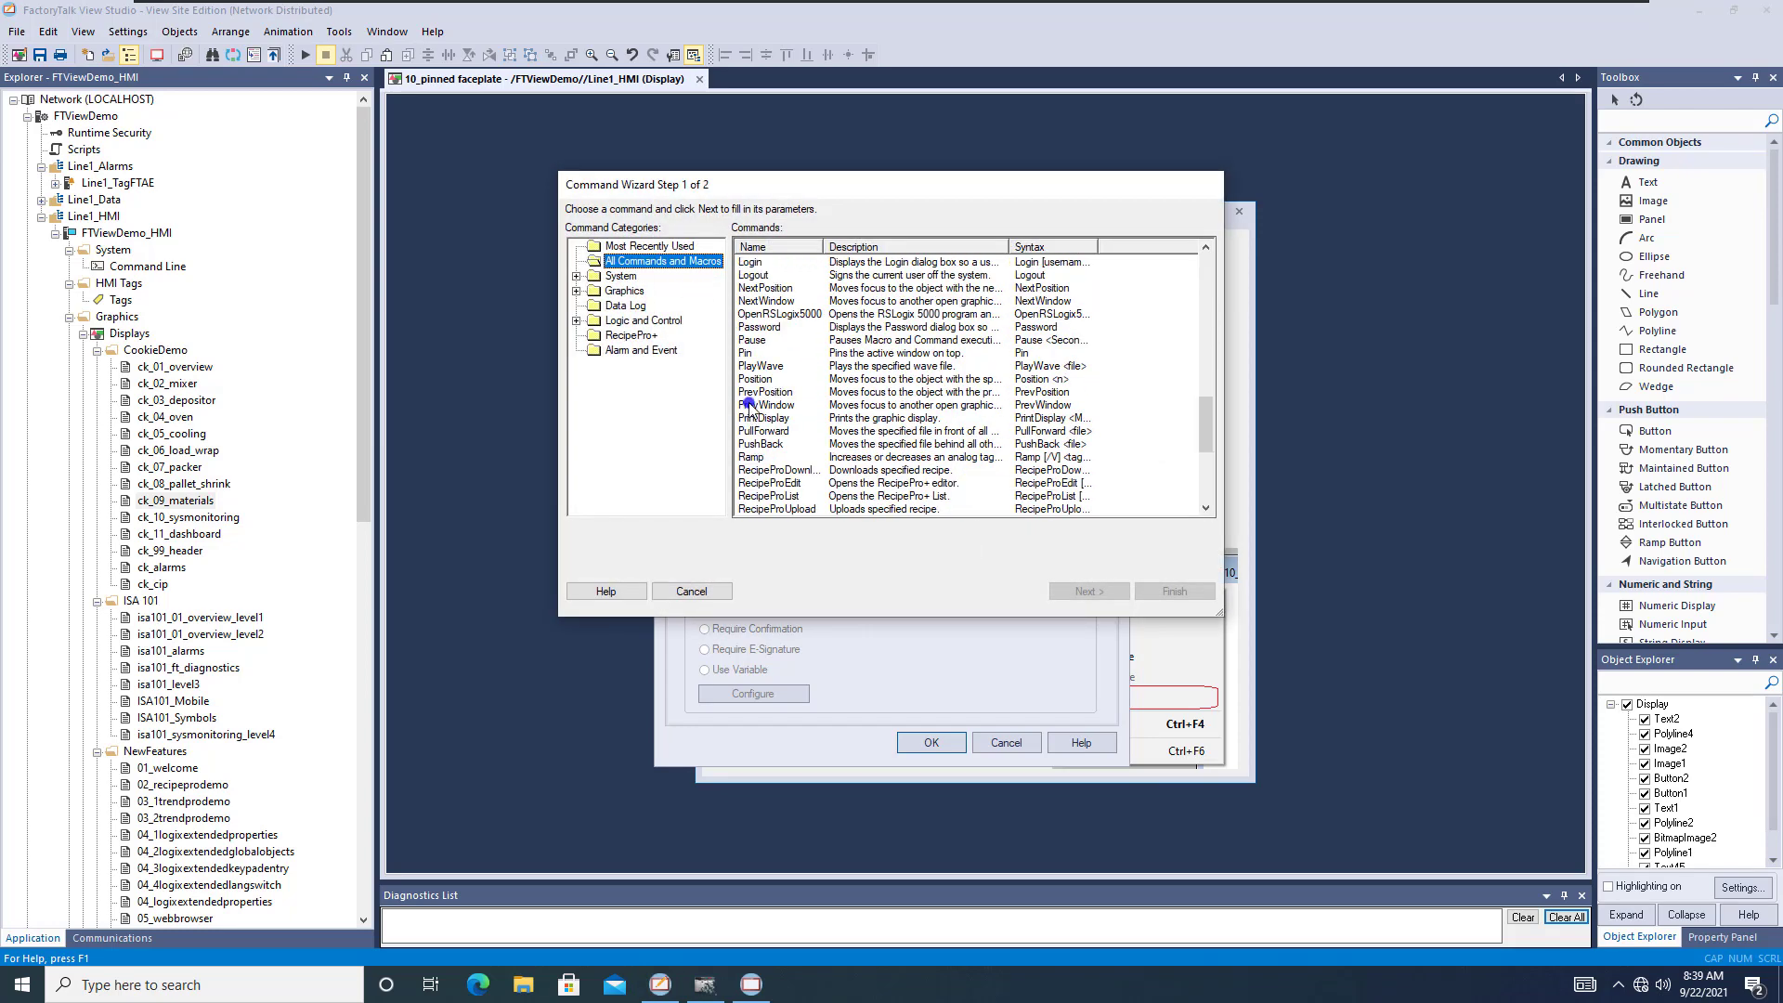
pyautogui.click(750, 354)
pyautogui.click(1175, 591)
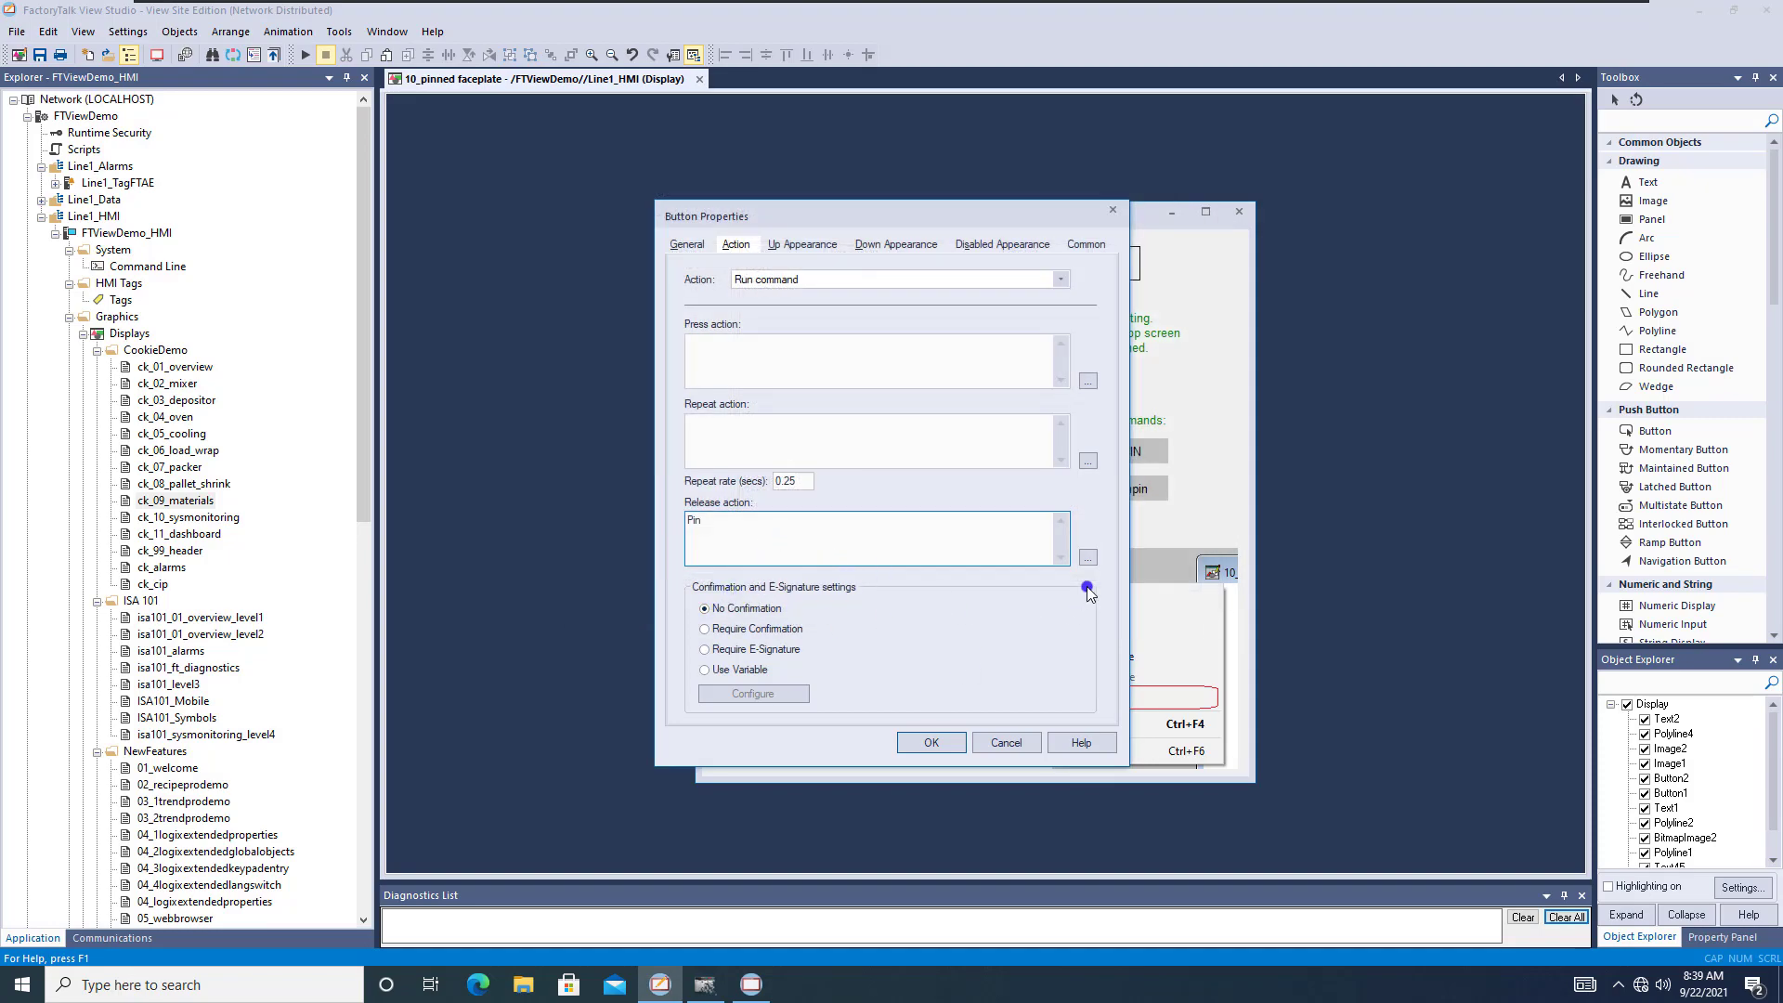
# - Recheck the release command list, discard the new button, and cancel another one drawn around the Pin/Unpin commands
pyautogui.click(1088, 557)
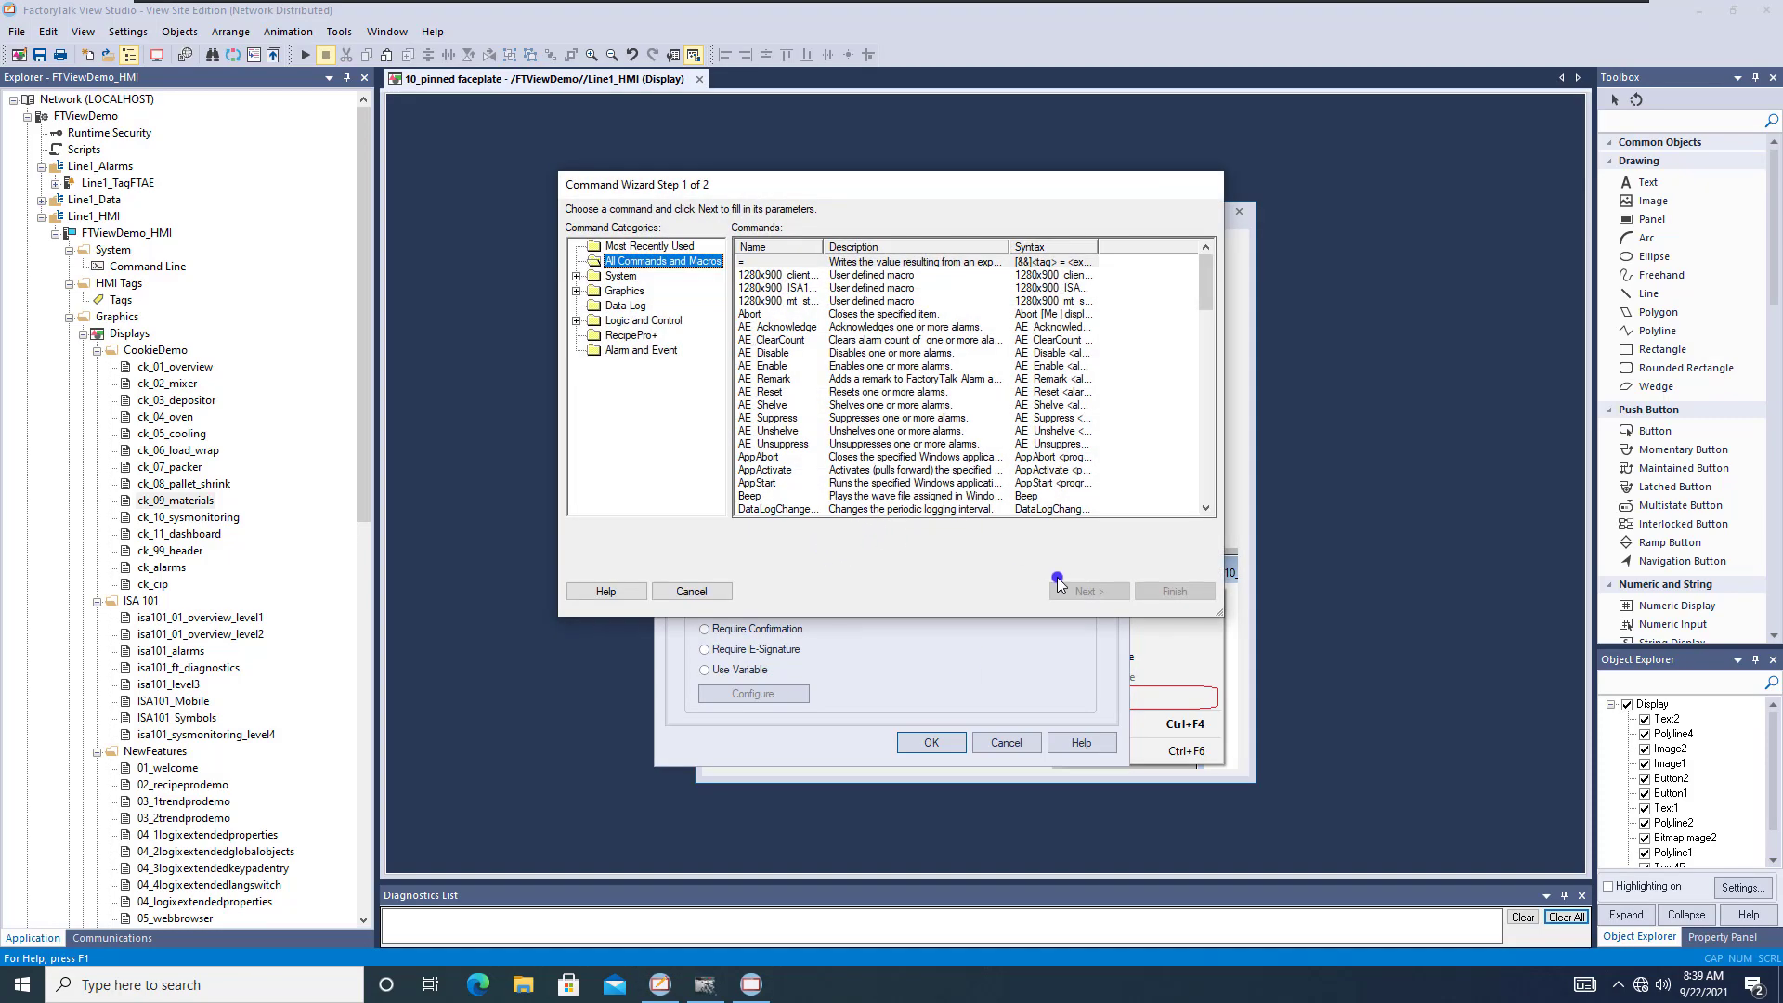
pyautogui.click(690, 592)
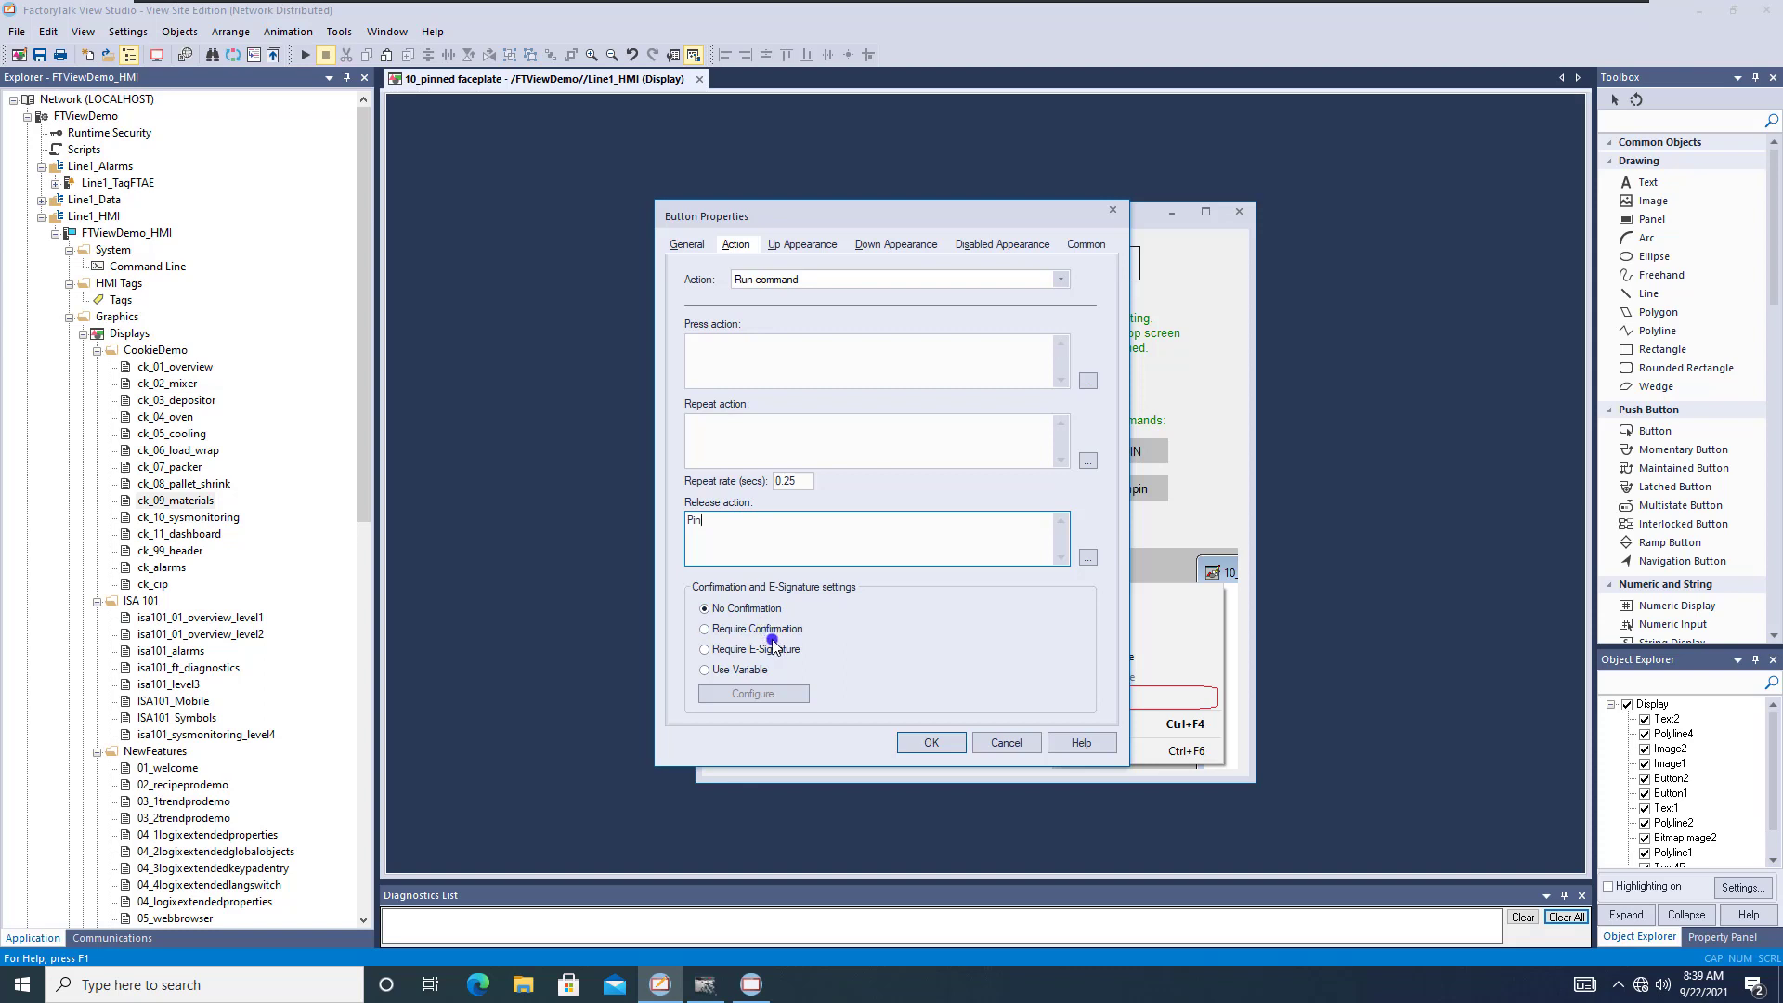
pyautogui.click(996, 742)
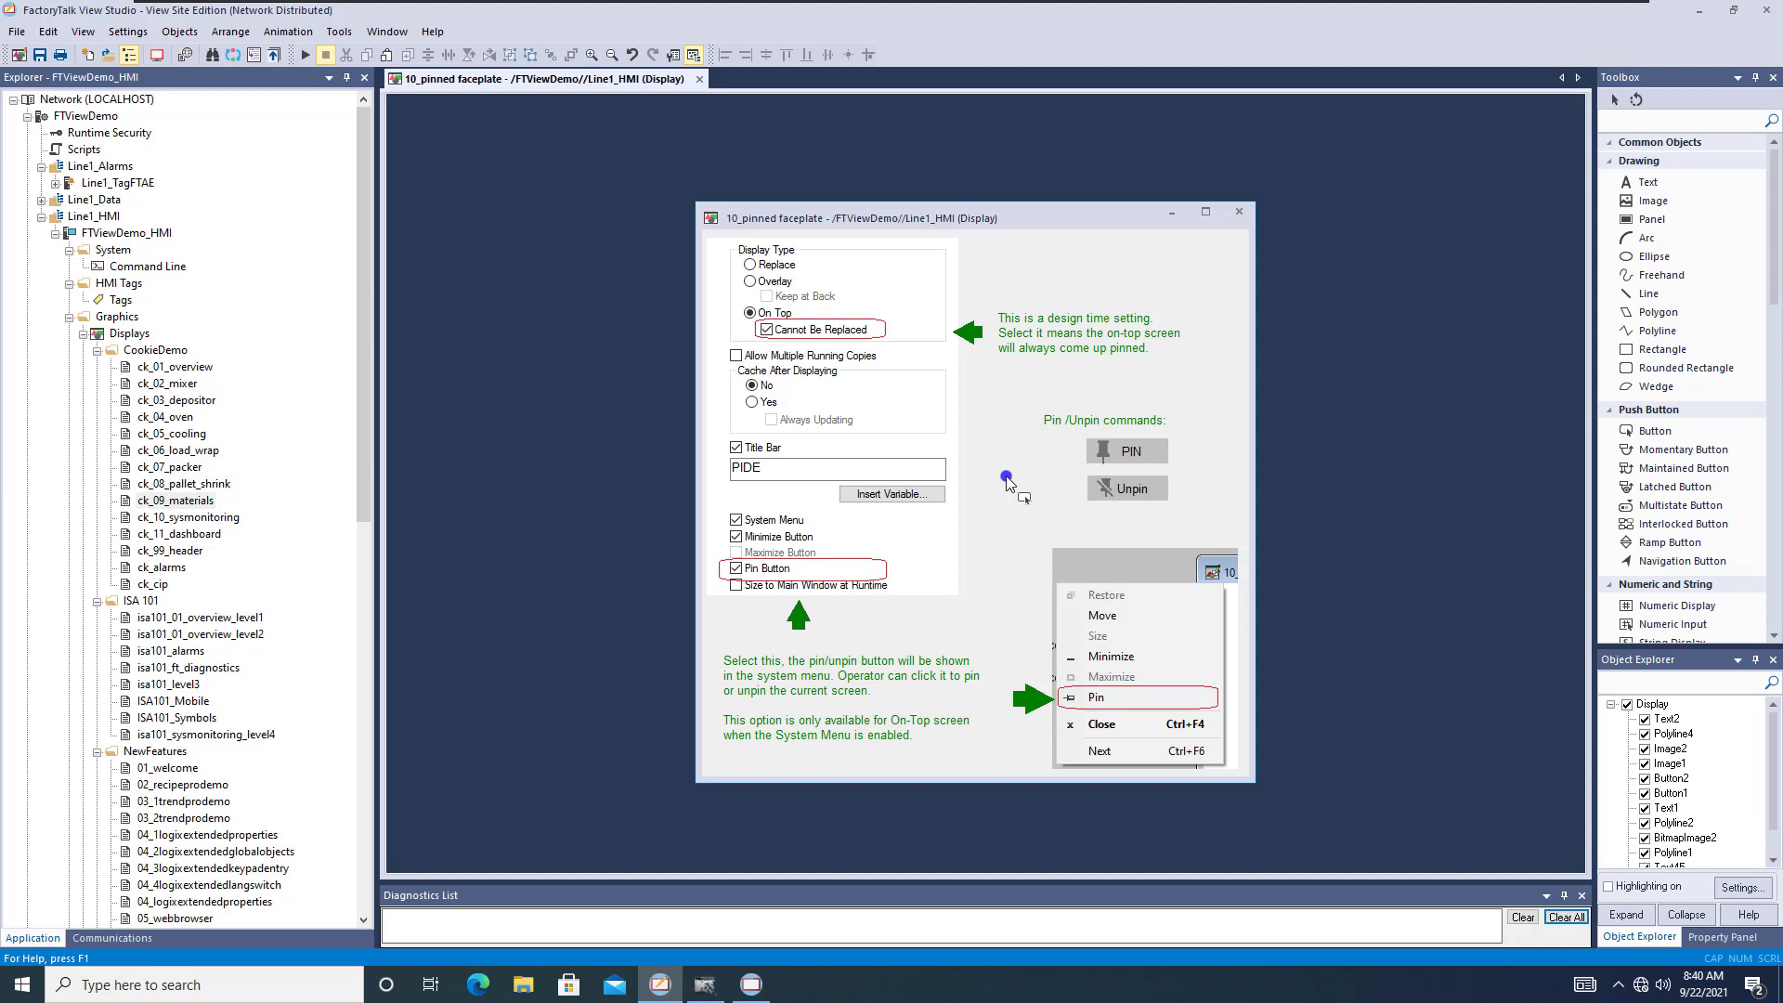
pyautogui.moveTo(1028, 395); pyautogui.dragTo(1192, 531)
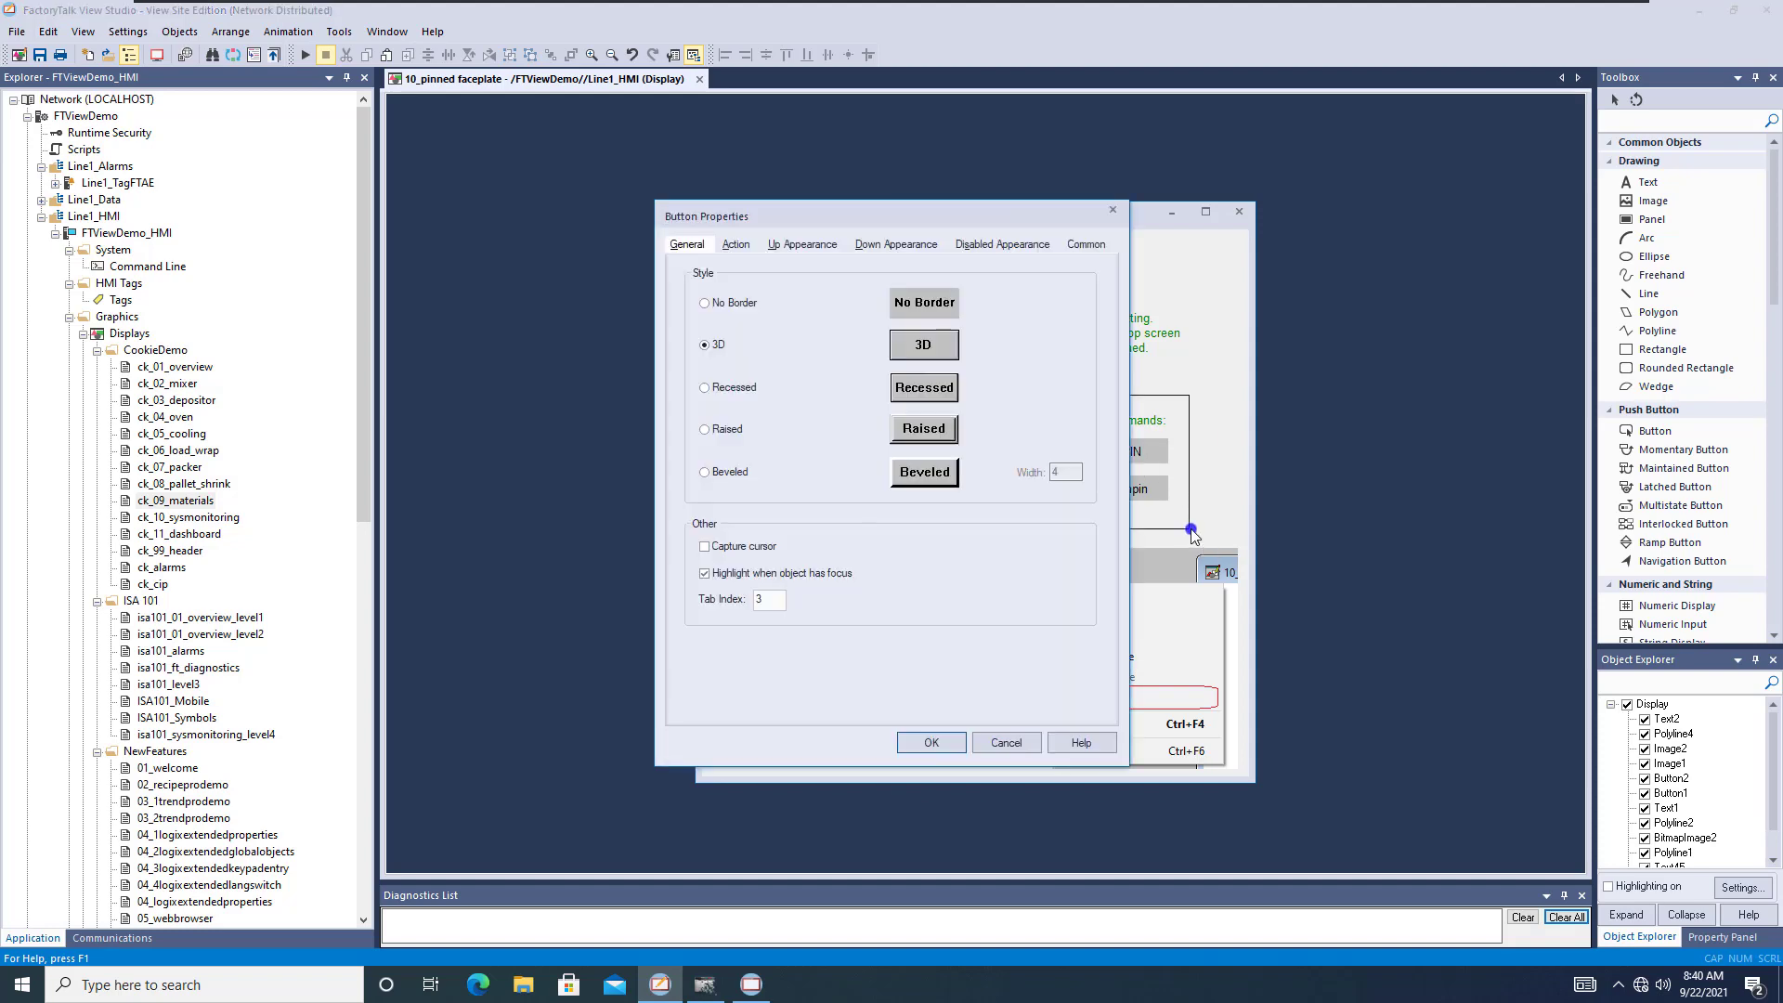
pyautogui.click(1112, 209)
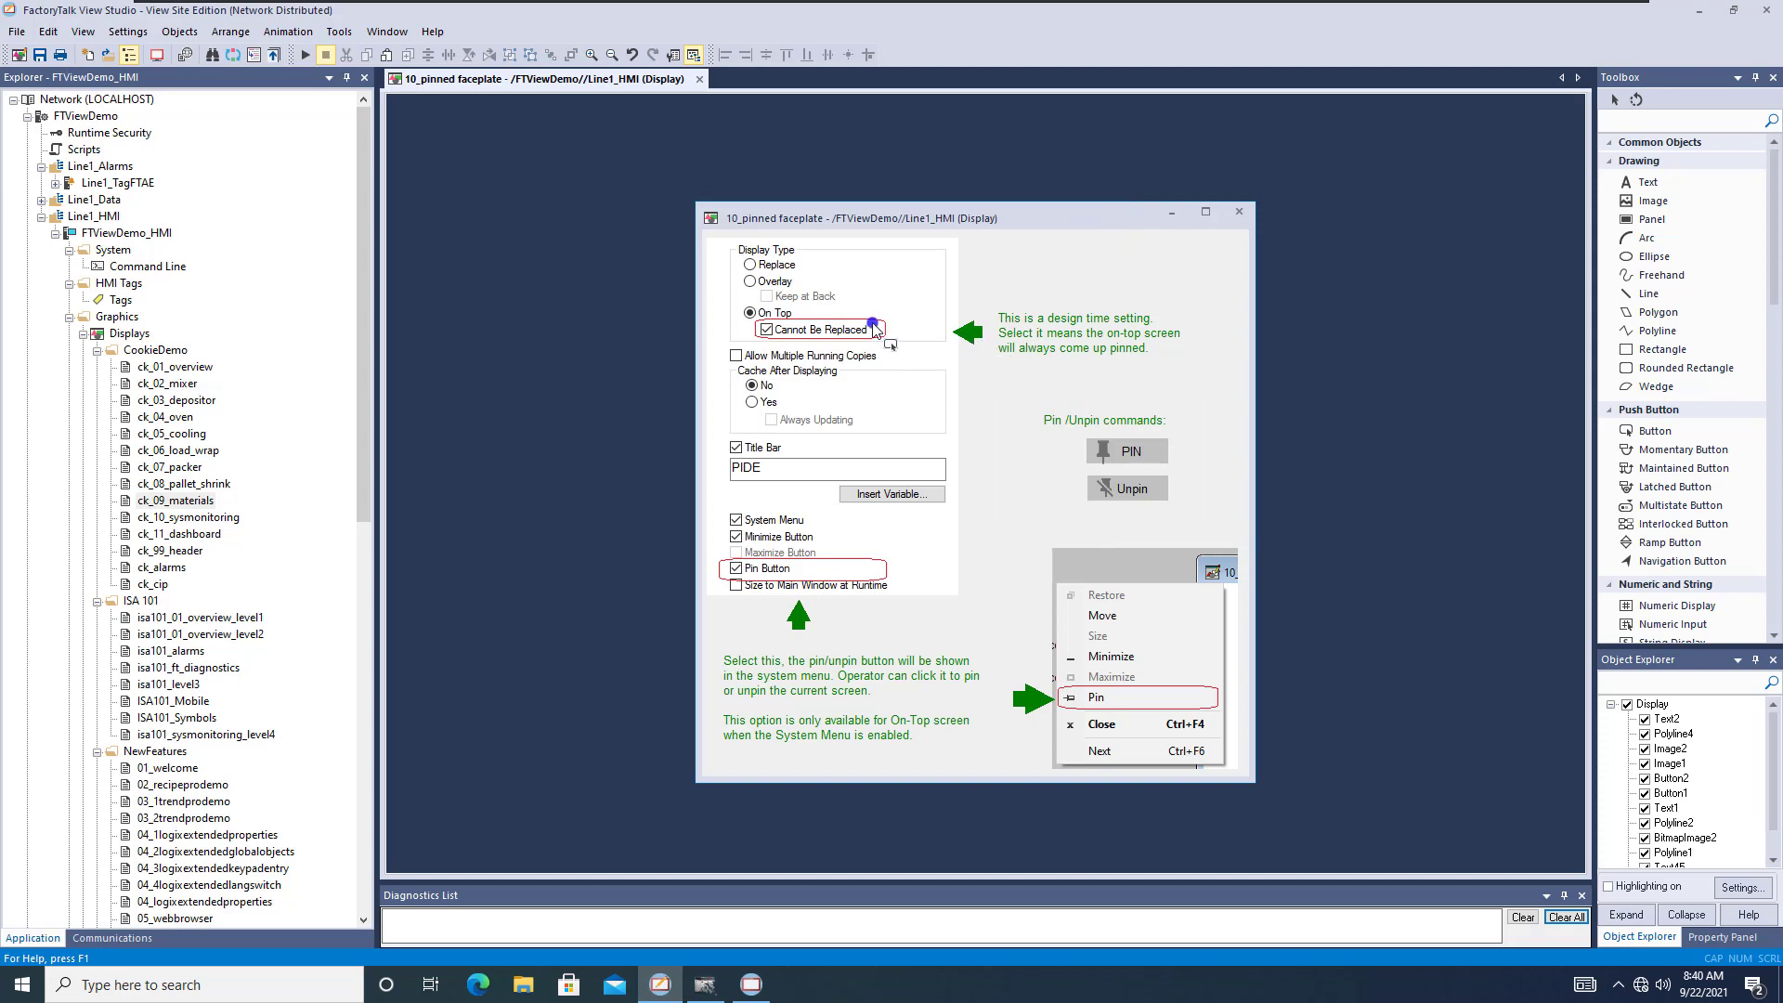